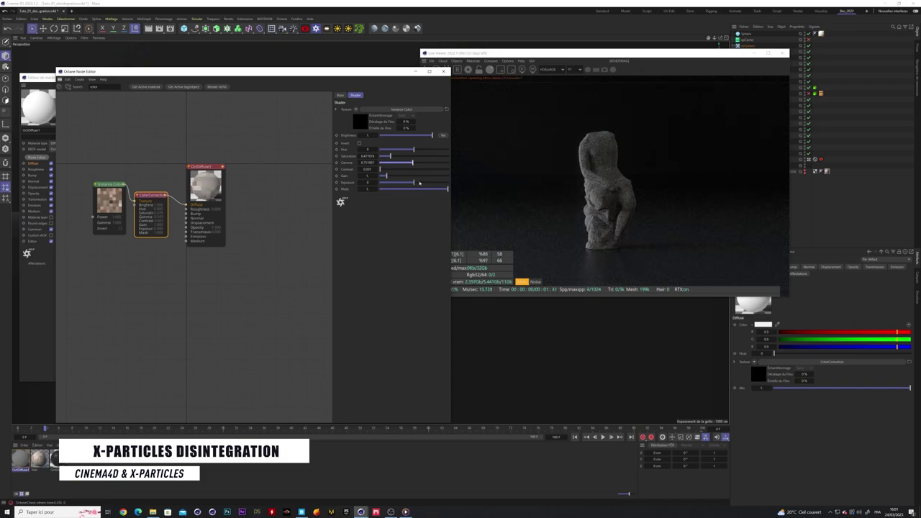
Step: Raise the statue material's Color Correction exposure to about 0.75 and close the Node Editor
{"action": "left_click_drag", "start_coordinate": [413, 182], "coordinate": [416, 182]}
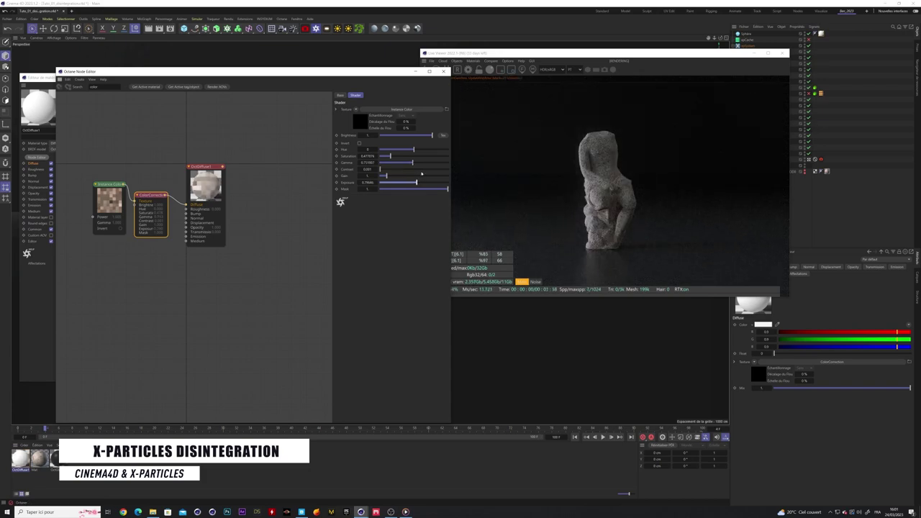
{"action": "left_click", "coordinate": [443, 71]}
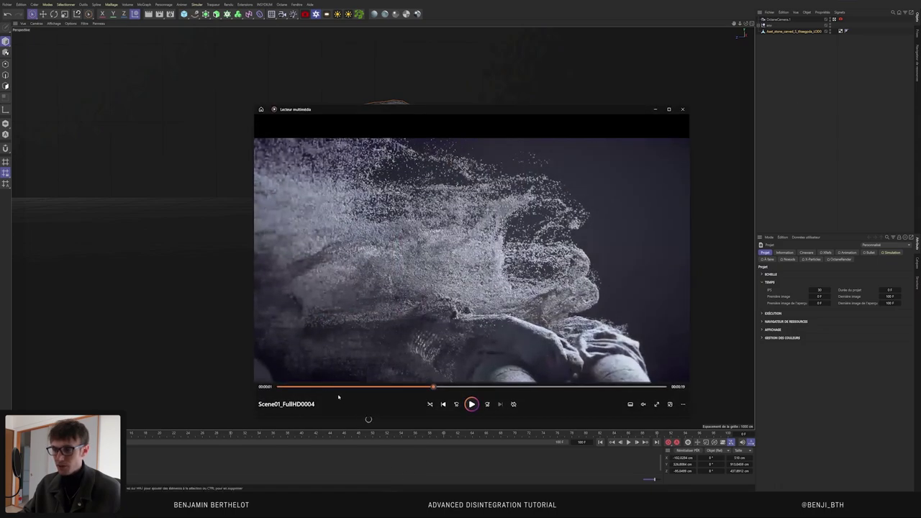
Step: Scrub through the statue disintegration reference clip, then minimize the media player
{"action": "mouse_move", "coordinate": [307, 387]}
{"action": "left_mouse_down"}
{"action": "mouse_move", "coordinate": [465, 375]}
{"action": "mouse_move", "coordinate": [368, 388]}
{"action": "mouse_move", "coordinate": [377, 390]}
{"action": "left_mouse_up"}
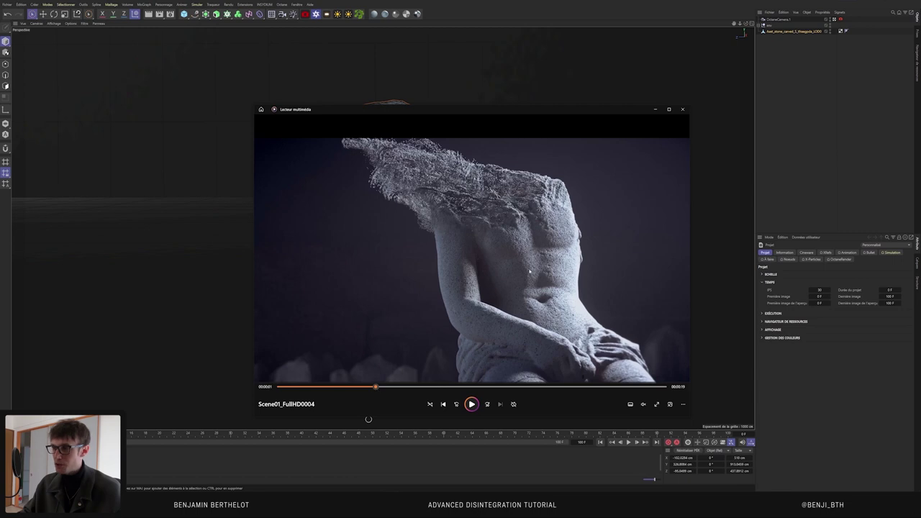
{"action": "left_click", "coordinate": [655, 109]}
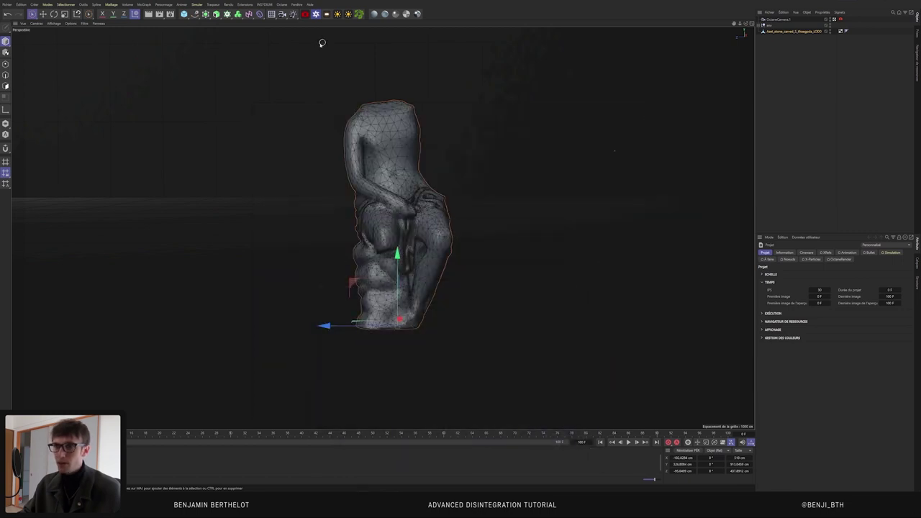
Step: Add an X-Particles emitter system and set the stone statue's editor and render visibility to Off
{"action": "left_click", "coordinate": [265, 4]}
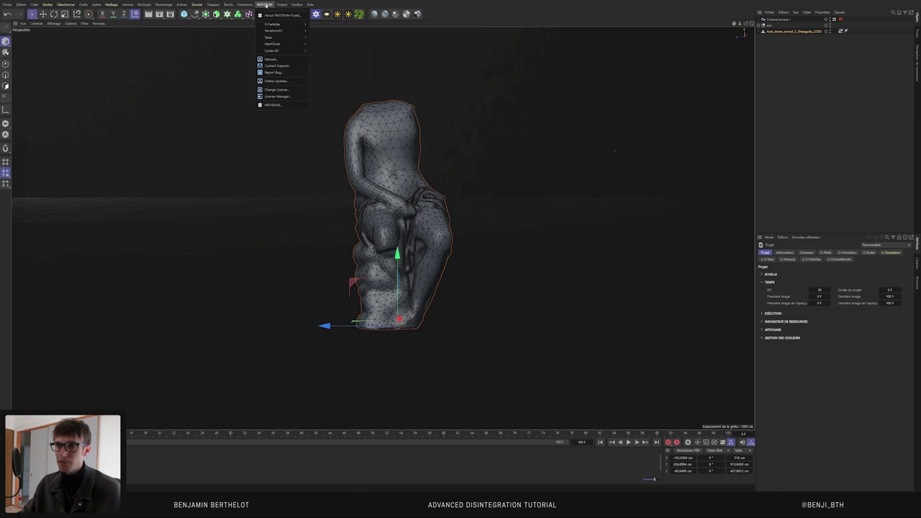
{"action": "mouse_move", "coordinate": [274, 24]}
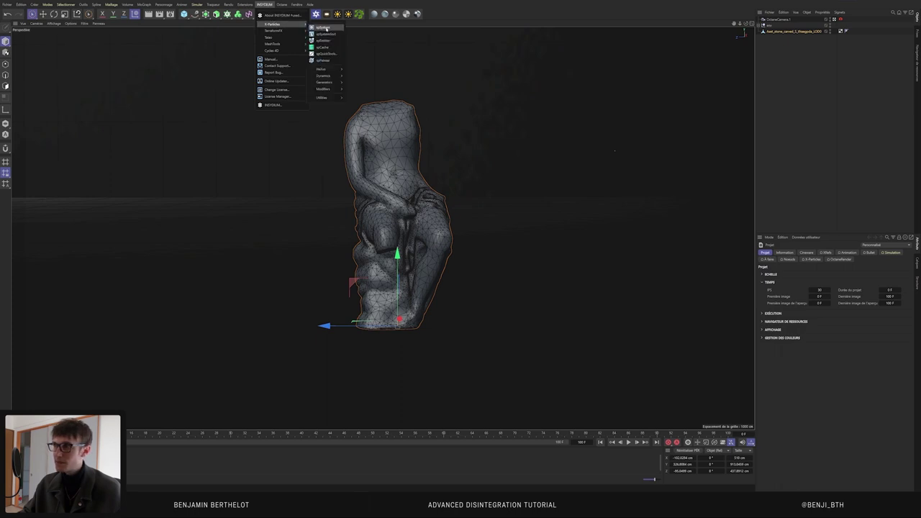
{"action": "left_click", "coordinate": [322, 26]}
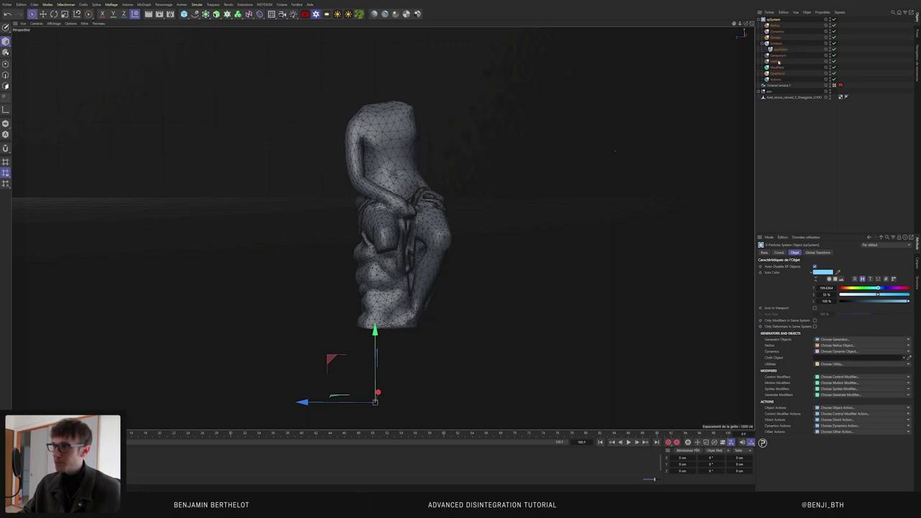
{"action": "left_click", "coordinate": [790, 97]}
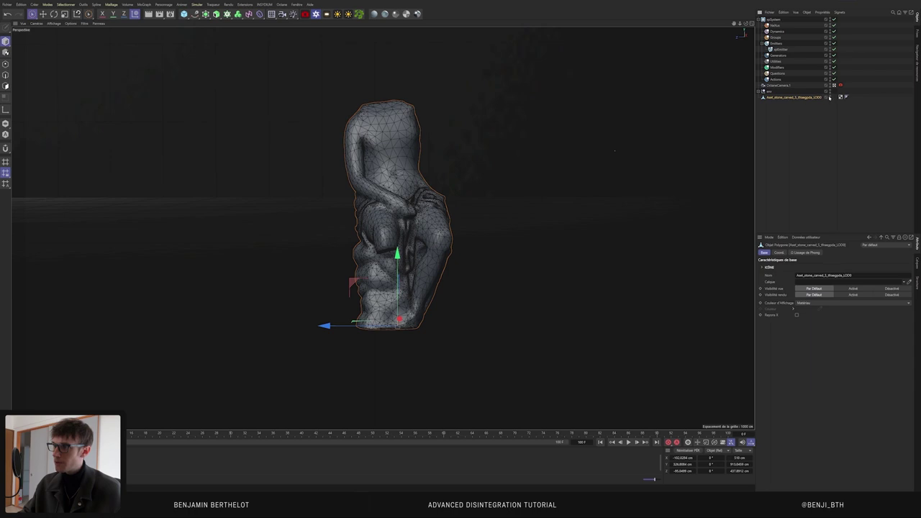
{"action": "left_click", "coordinate": [830, 95]}
{"action": "left_click", "coordinate": [830, 95]}
{"action": "left_click", "coordinate": [830, 98]}
{"action": "left_click", "coordinate": [830, 99]}
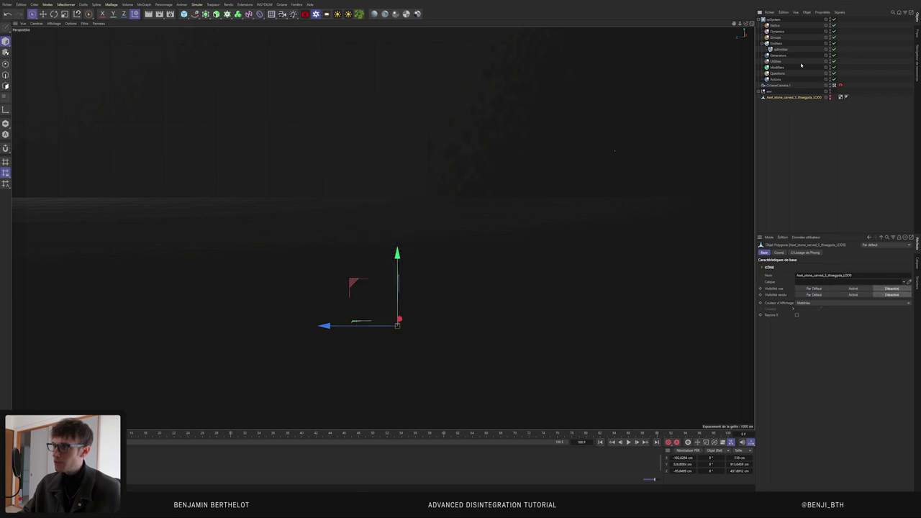
Step: Move the emitter straight up and rotate it to a tilted angle
{"action": "left_click", "coordinate": [781, 49]}
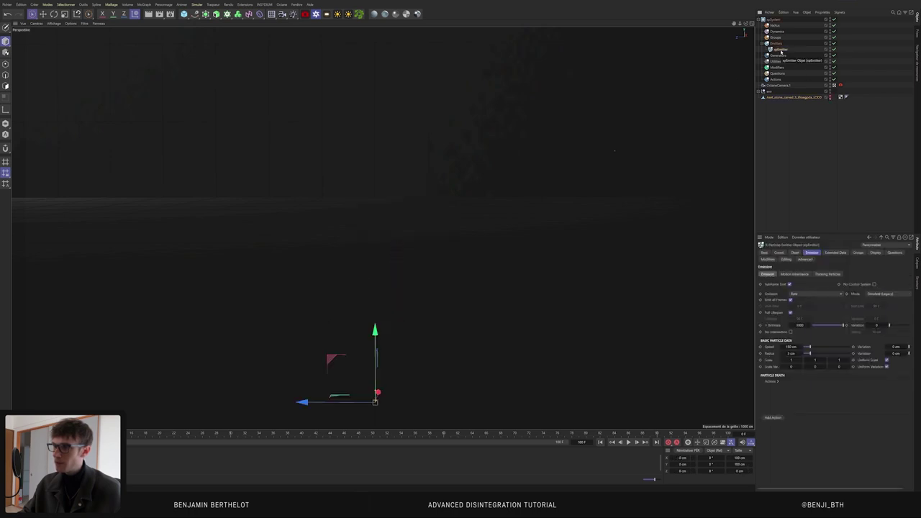
{"action": "left_click_drag", "start_coordinate": [375, 330], "coordinate": [374, 149]}
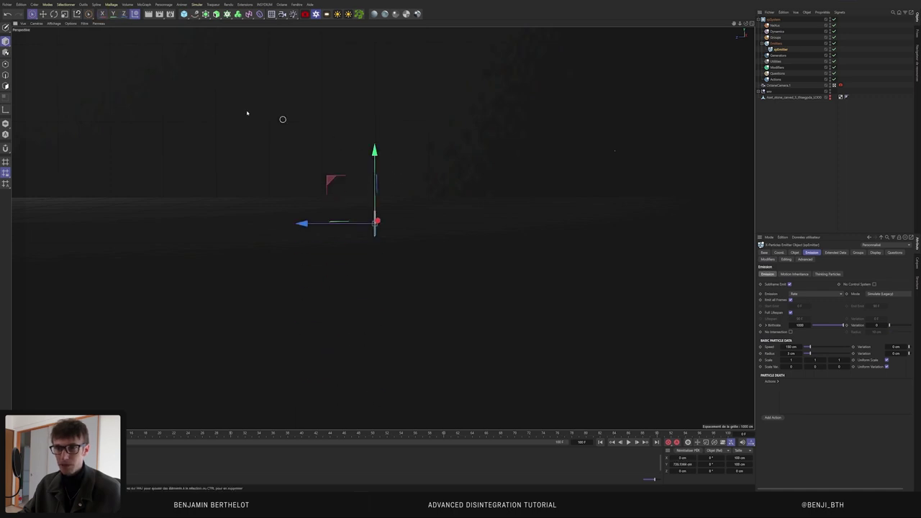
{"action": "key", "text": "r"}
{"action": "left_click_drag", "start_coordinate": [329, 206], "coordinate": [432, 221]}
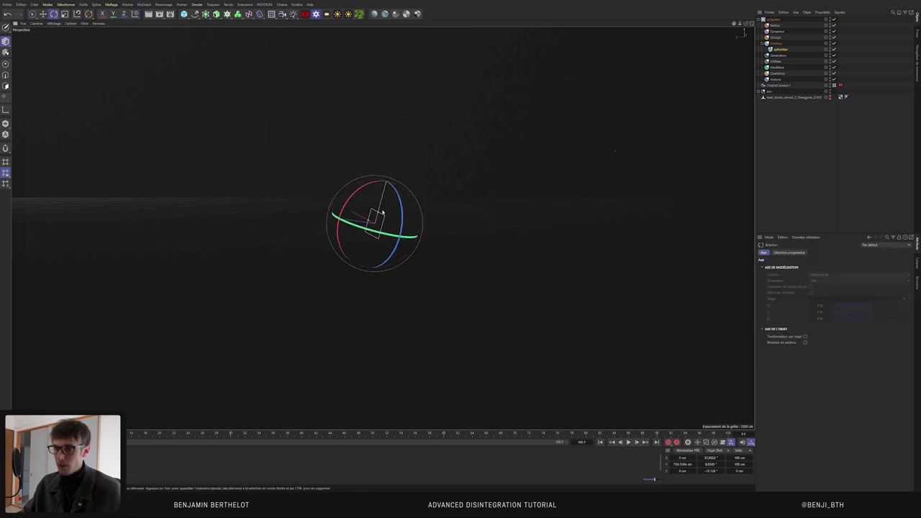
Step: Preview the sideways particle emission, rewind to frame 0, and bring up the emitter's shape settings
{"action": "left_click", "coordinate": [628, 443]}
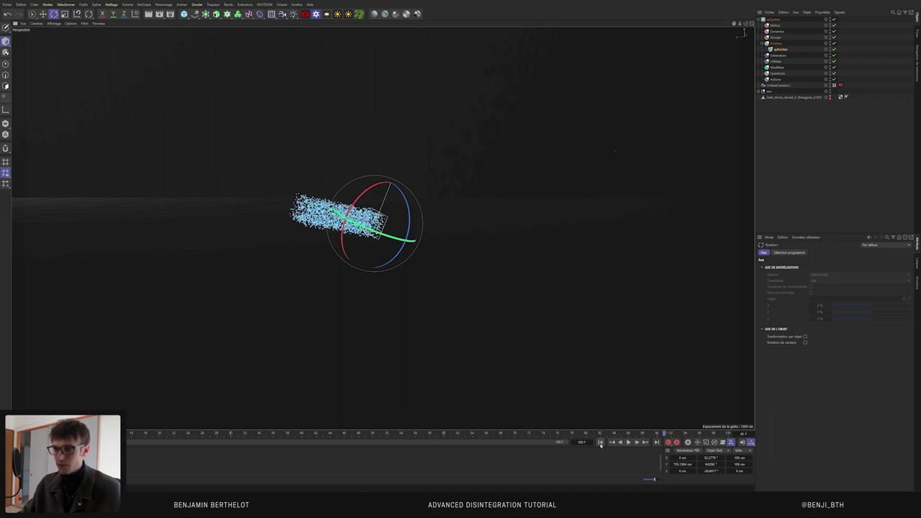
{"action": "left_click", "coordinate": [600, 444]}
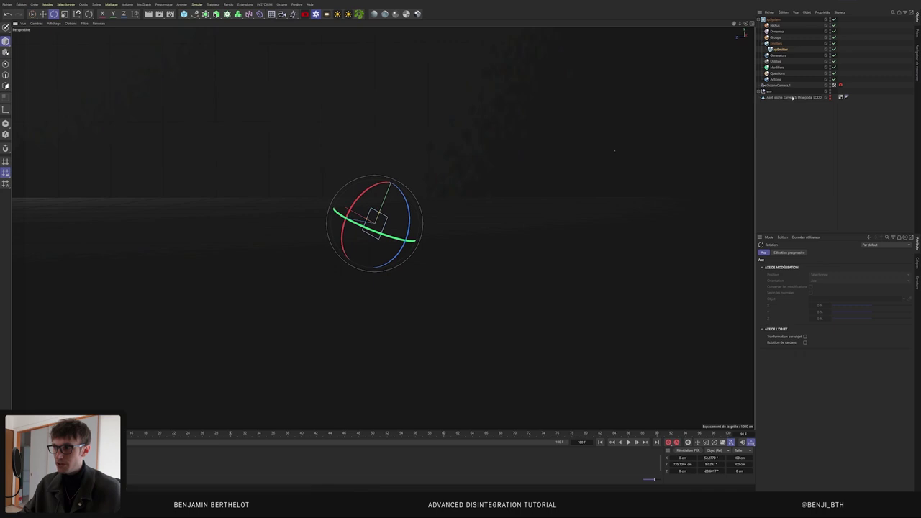
{"action": "left_click", "coordinate": [780, 50]}
{"action": "left_click", "coordinate": [796, 253]}
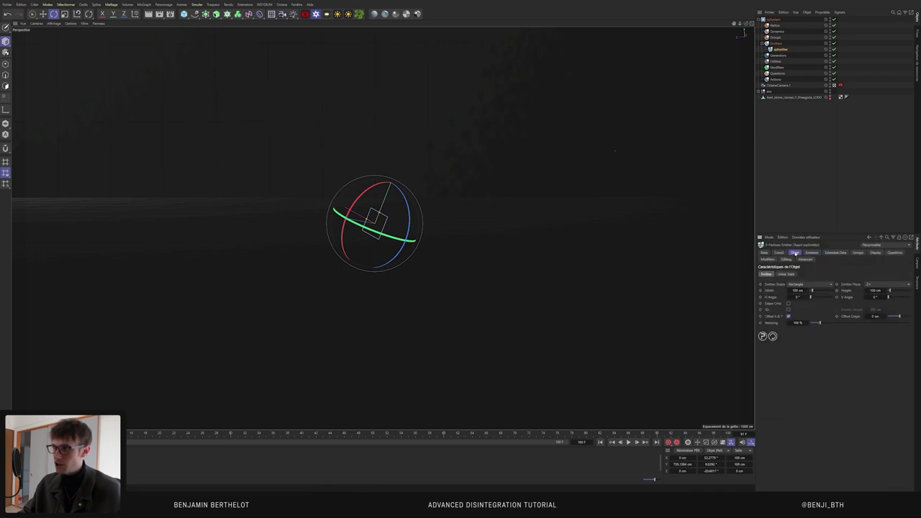
Step: Set the emitter's Emitter Shape to Object with the stone statue mesh as its source
{"action": "left_click", "coordinate": [809, 284]}
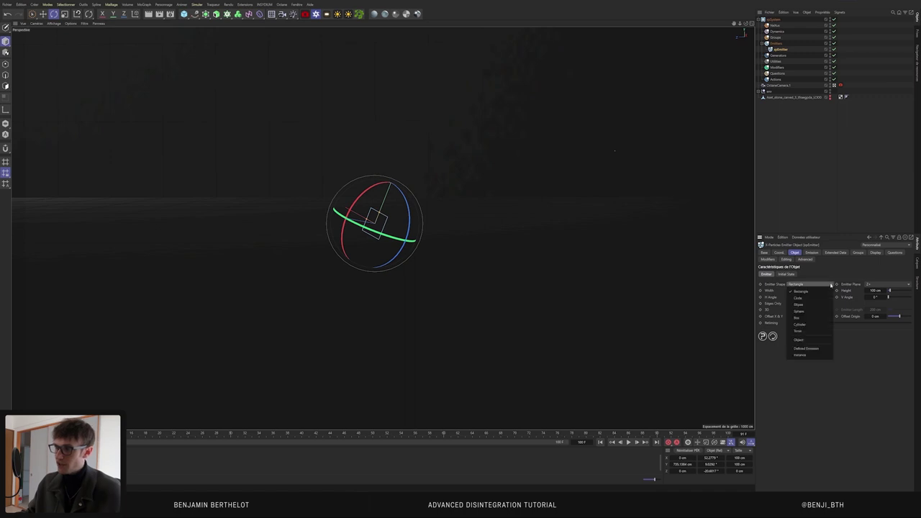
{"action": "left_click", "coordinate": [799, 340]}
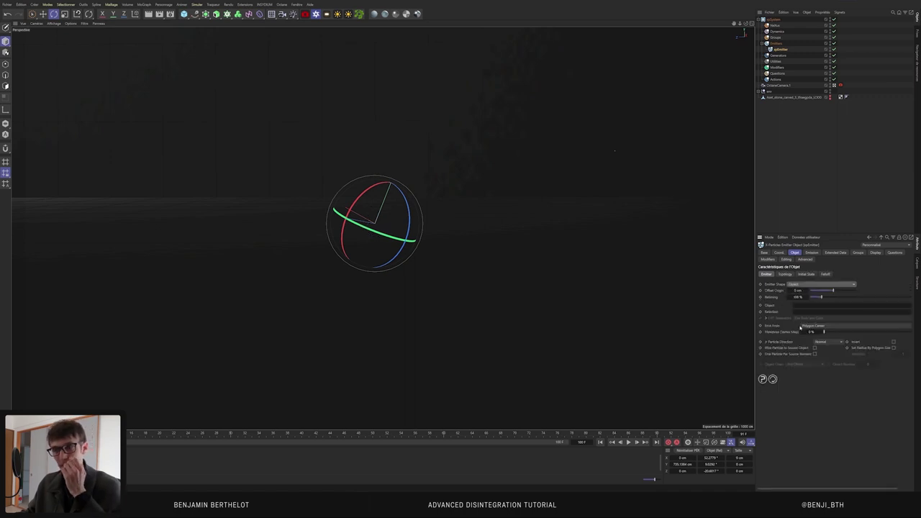
{"action": "left_click", "coordinate": [789, 97]}
{"action": "left_click", "coordinate": [779, 49]}
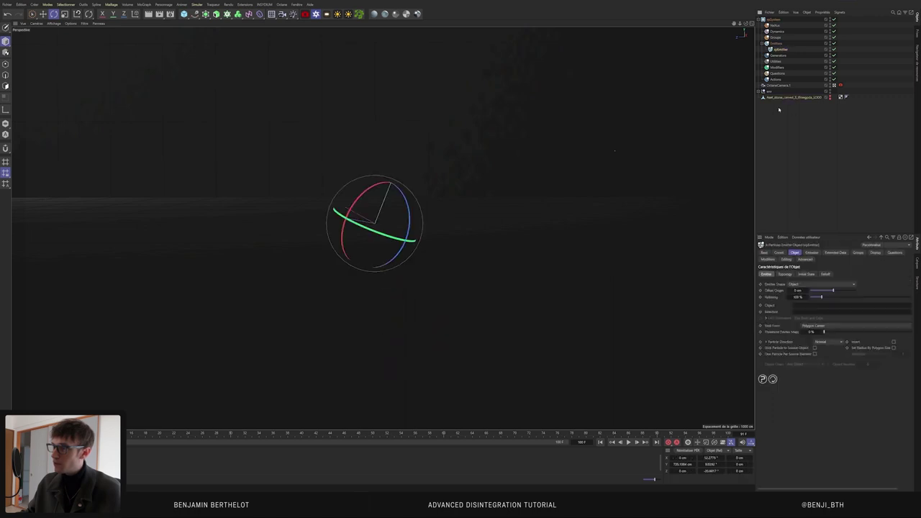
{"action": "left_click_drag", "start_coordinate": [802, 297], "coordinate": [821, 306]}
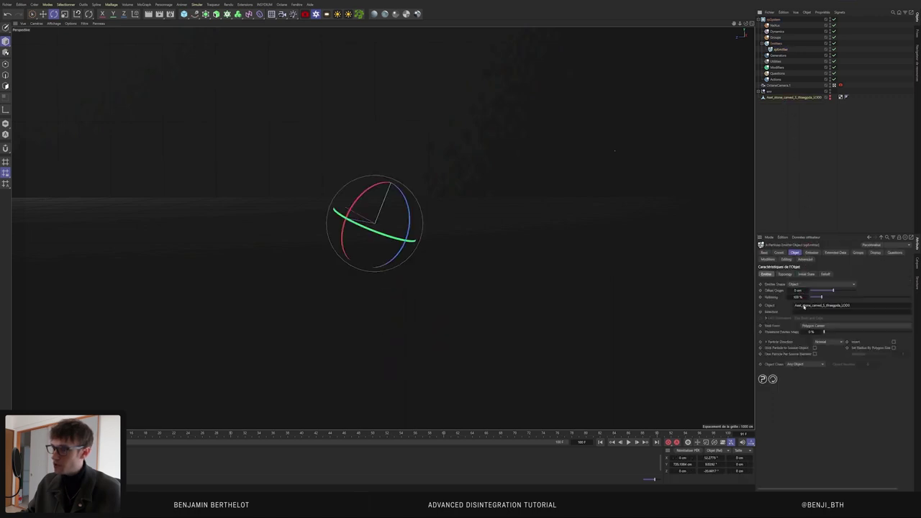
Step: Make the statue visible again and play the simulation to check emission across its surface
{"action": "left_click", "coordinate": [628, 442]}
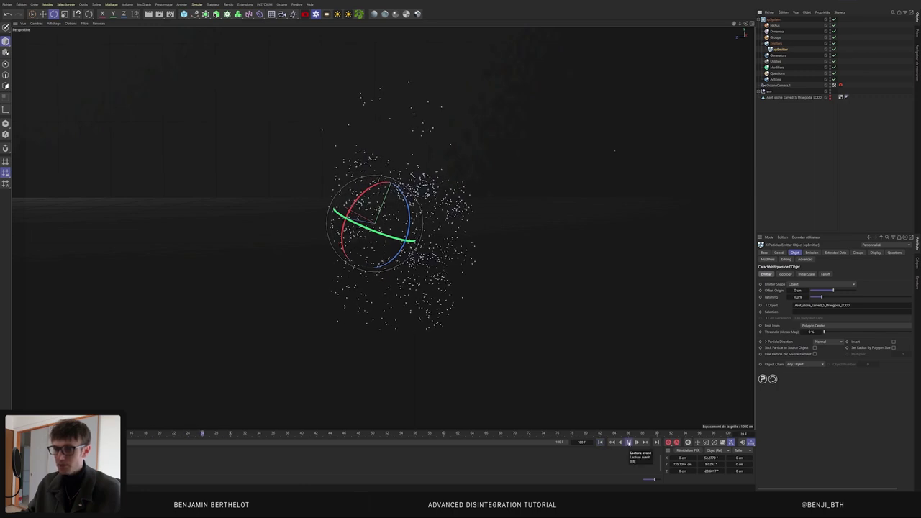
{"action": "left_click", "coordinate": [830, 97]}
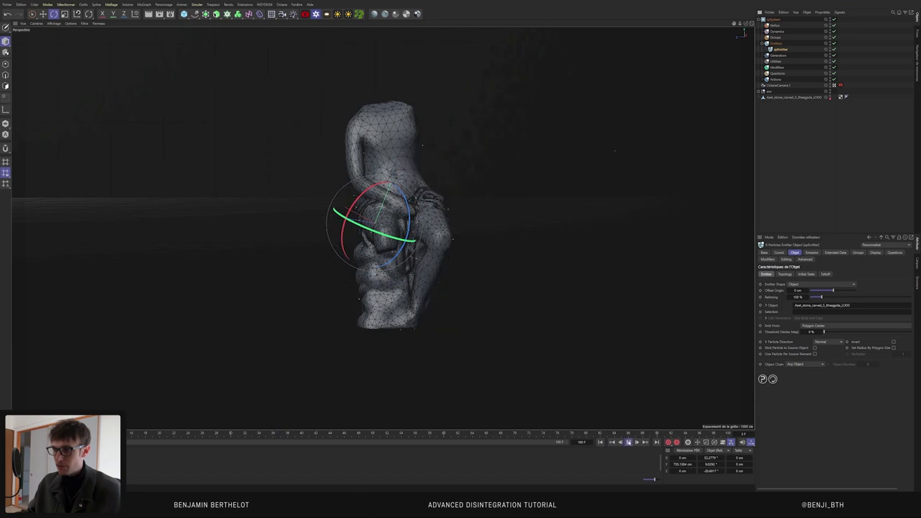
{"action": "left_click", "coordinate": [628, 442]}
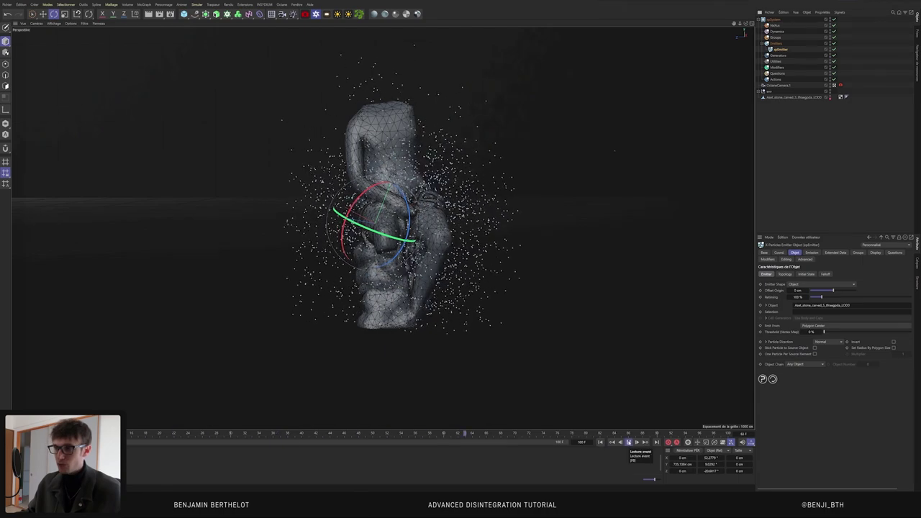
{"action": "left_click", "coordinate": [629, 443]}
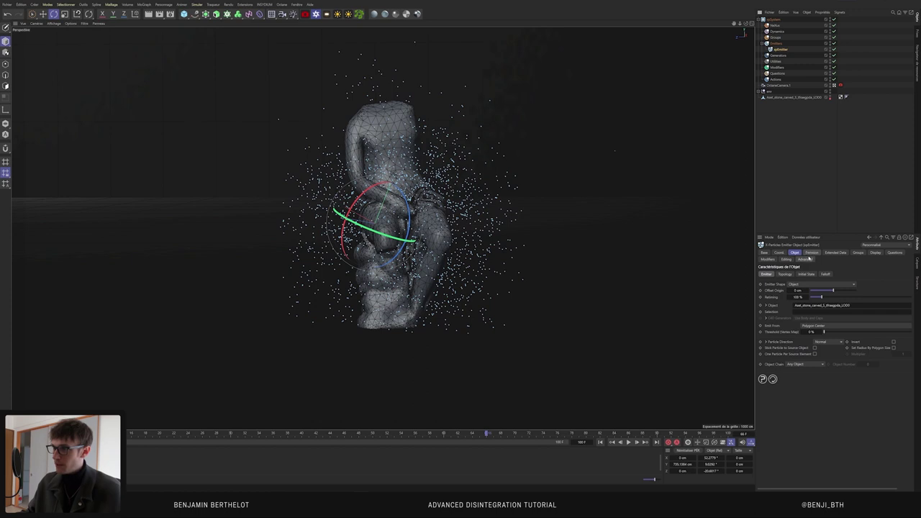
Step: Set the emitter's particle speed to 0 cm
{"action": "left_click", "coordinate": [812, 253]}
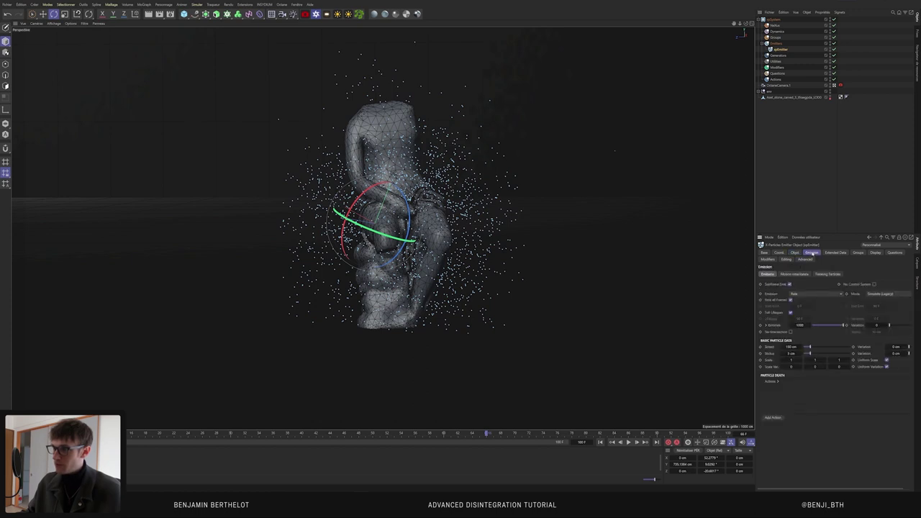
{"action": "type", "text": "0"}
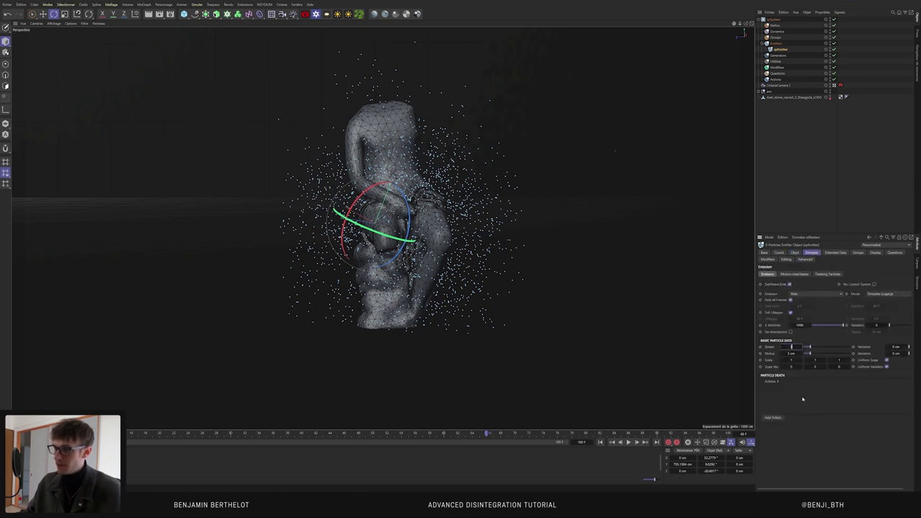
{"action": "key", "text": "Return"}
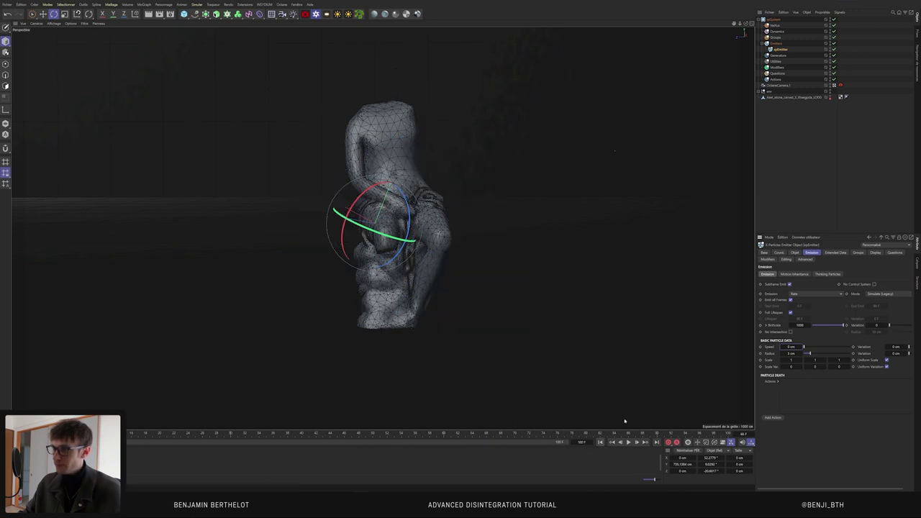
Step: Hide the statue mesh, play the motionless particle cloud, and compare it against the mesh
{"action": "left_click", "coordinate": [828, 95]}
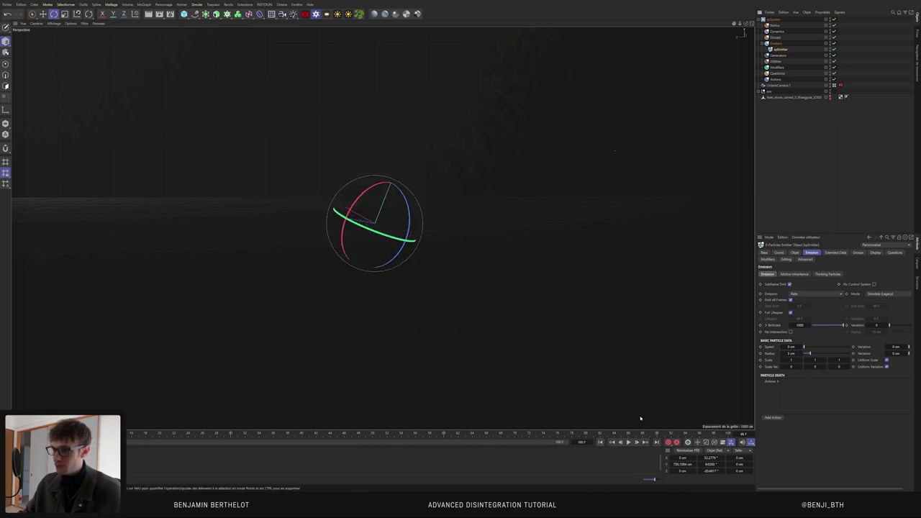
{"action": "left_click", "coordinate": [627, 442]}
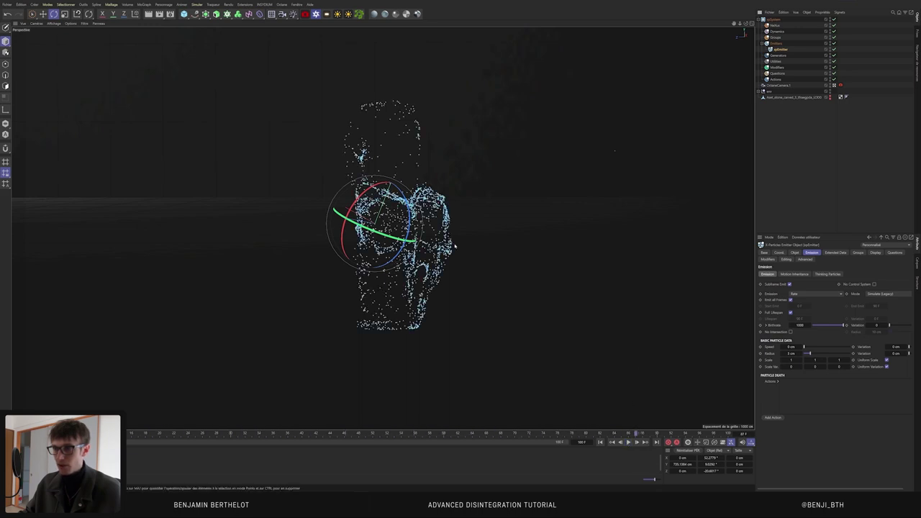
{"action": "left_click", "coordinate": [831, 96]}
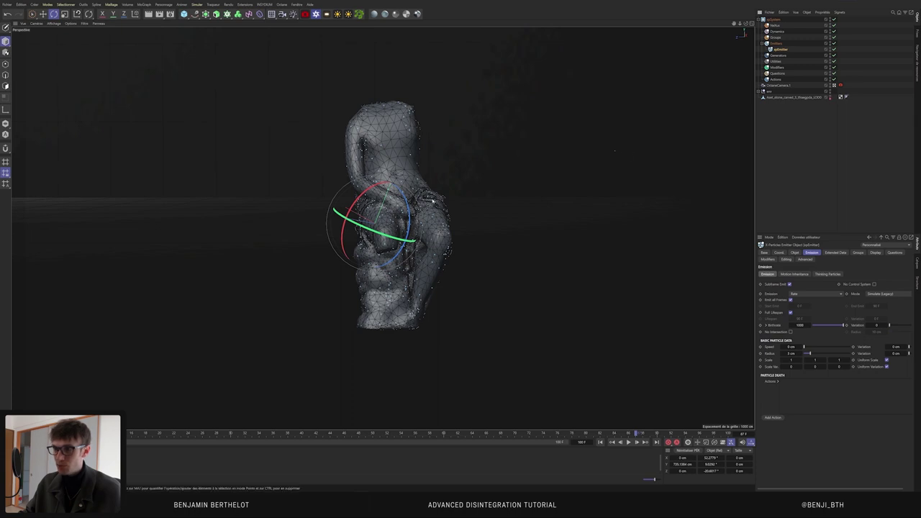
{"action": "left_click", "coordinate": [831, 96]}
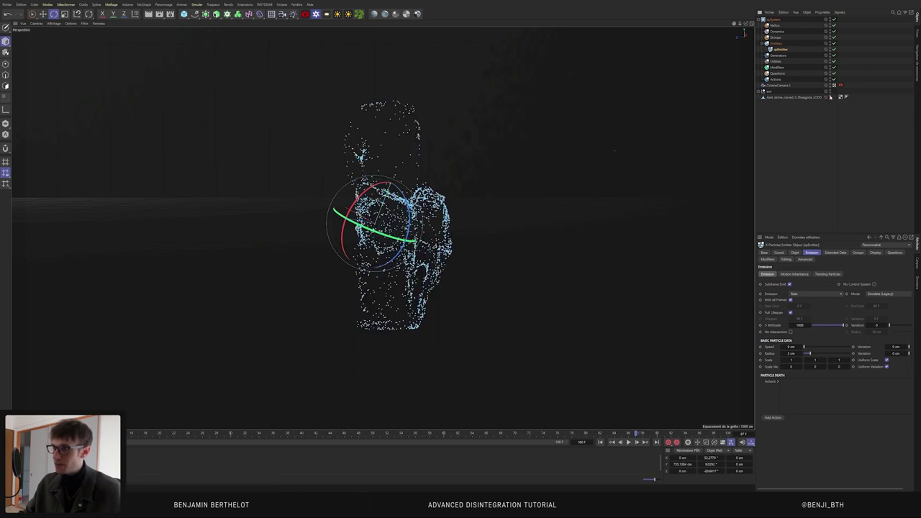
{"action": "left_click", "coordinate": [795, 252]}
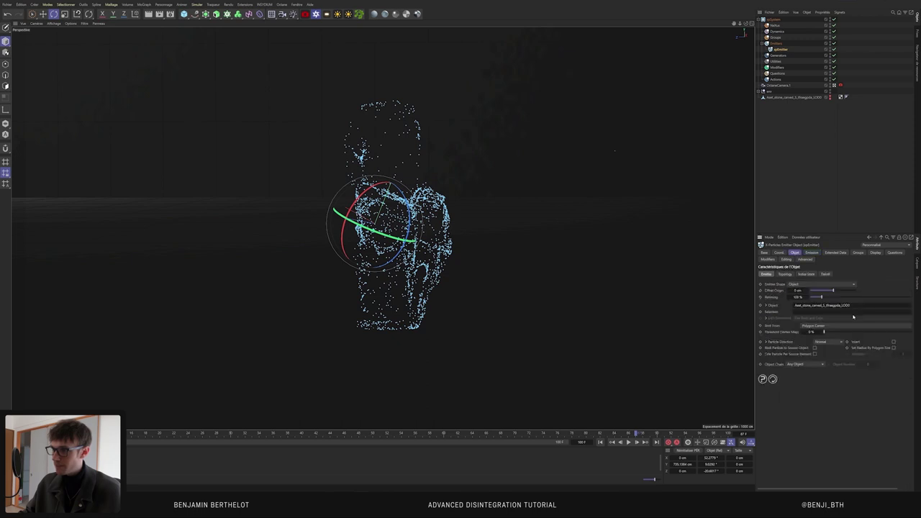
Step: Set Emit From to Object Volume and replay the simulation to see the statue's volume fill
{"action": "left_click", "coordinate": [909, 327]}
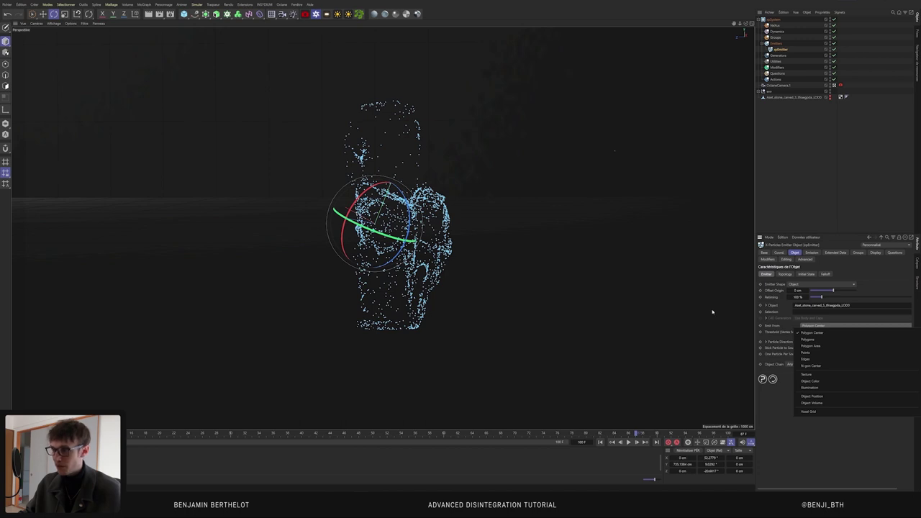
{"action": "left_click", "coordinate": [822, 403]}
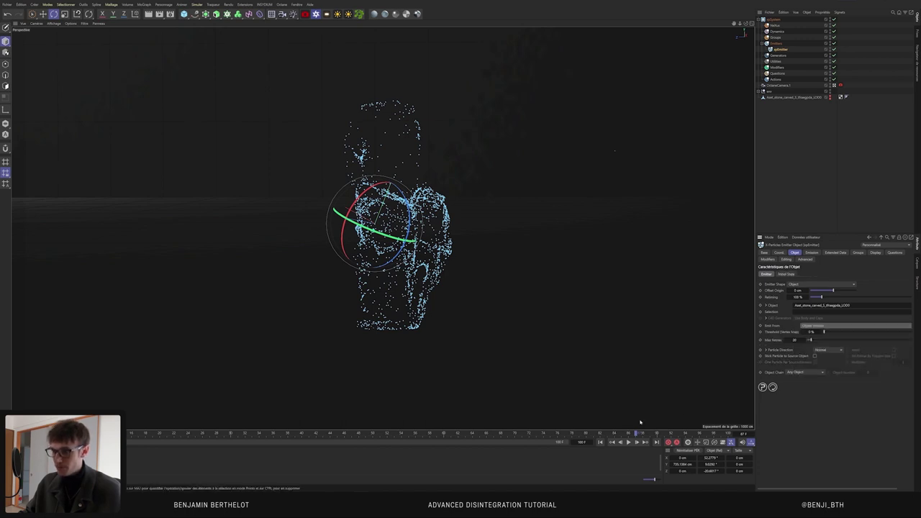
{"action": "left_click", "coordinate": [601, 442]}
{"action": "left_click", "coordinate": [628, 443]}
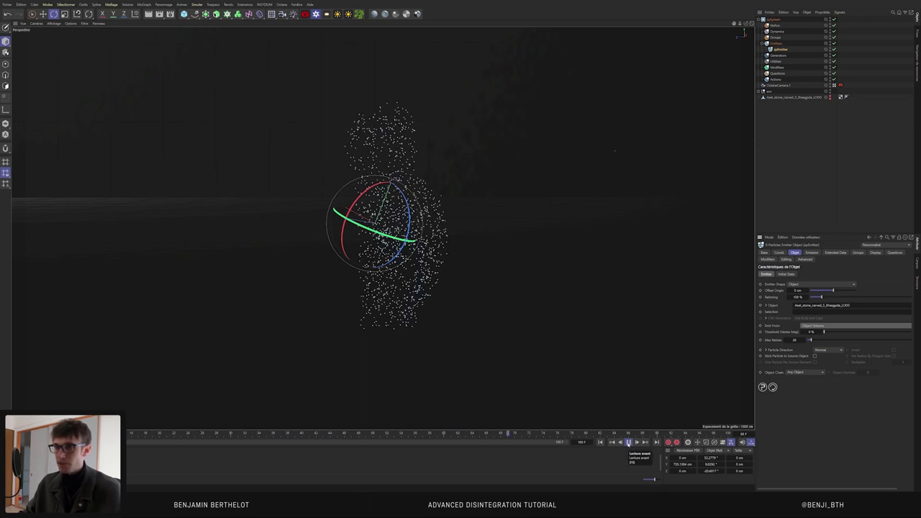
{"action": "left_click", "coordinate": [628, 443]}
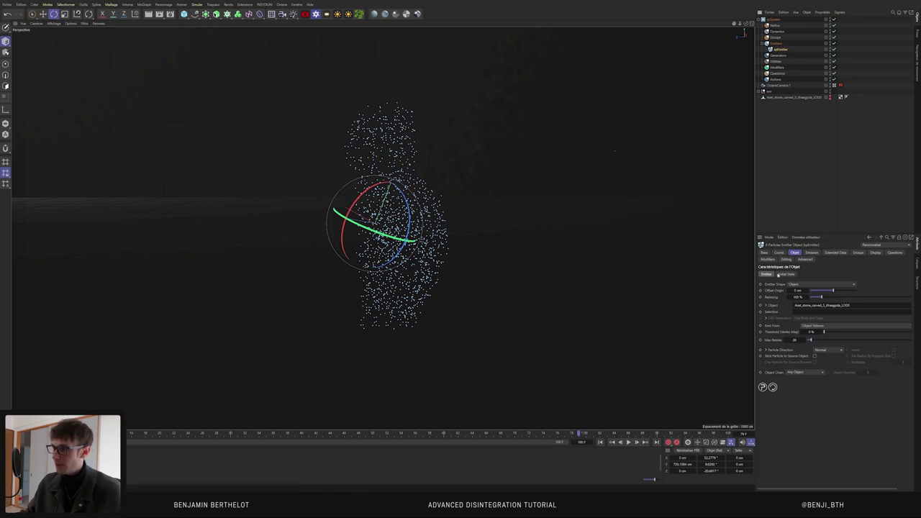
{"action": "left_click", "coordinate": [812, 253]}
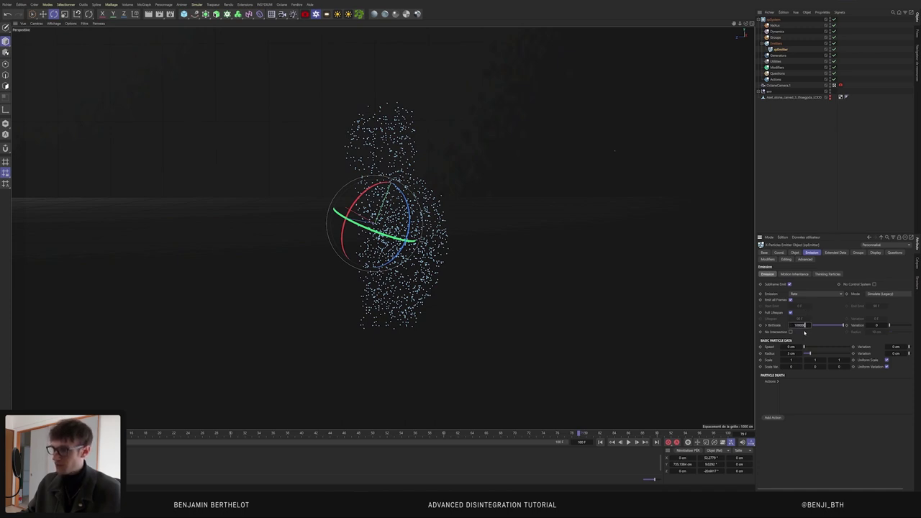
Step: Replay the denser simulation, toggling the statue mesh on and off to compare the particle cloud
{"action": "left_click", "coordinate": [602, 443]}
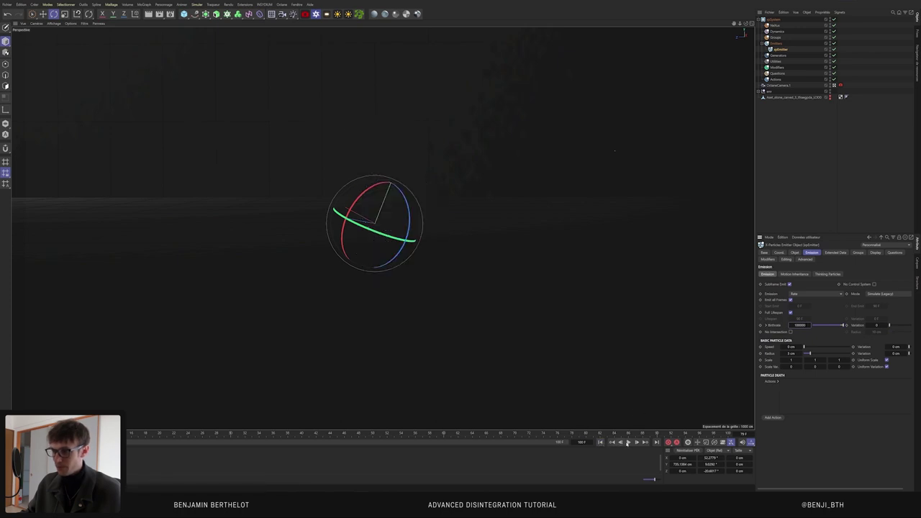
{"action": "left_click", "coordinate": [628, 442]}
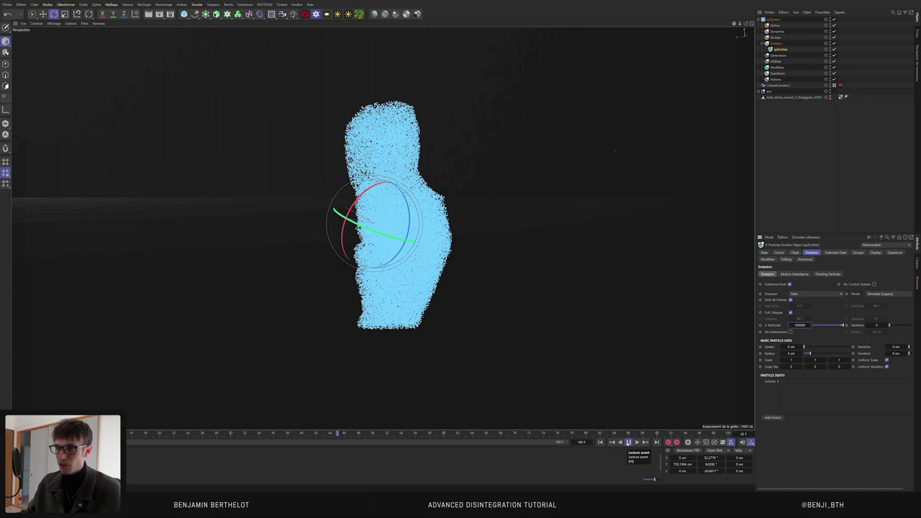
{"action": "left_click", "coordinate": [628, 443]}
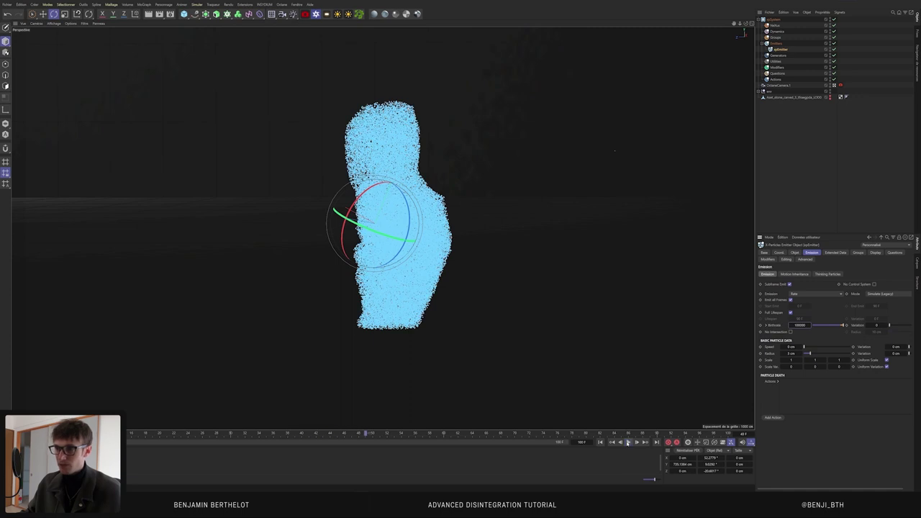
{"action": "left_click", "coordinate": [831, 97]}
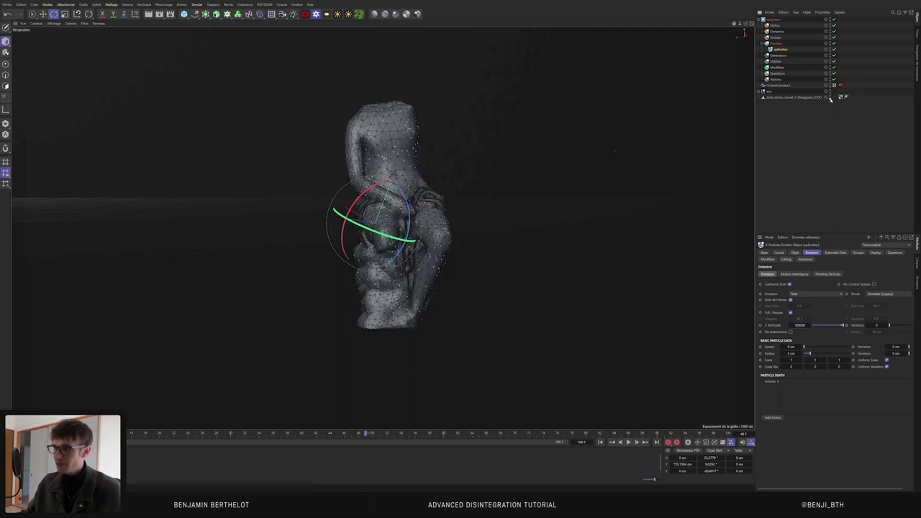
{"action": "left_click", "coordinate": [831, 97]}
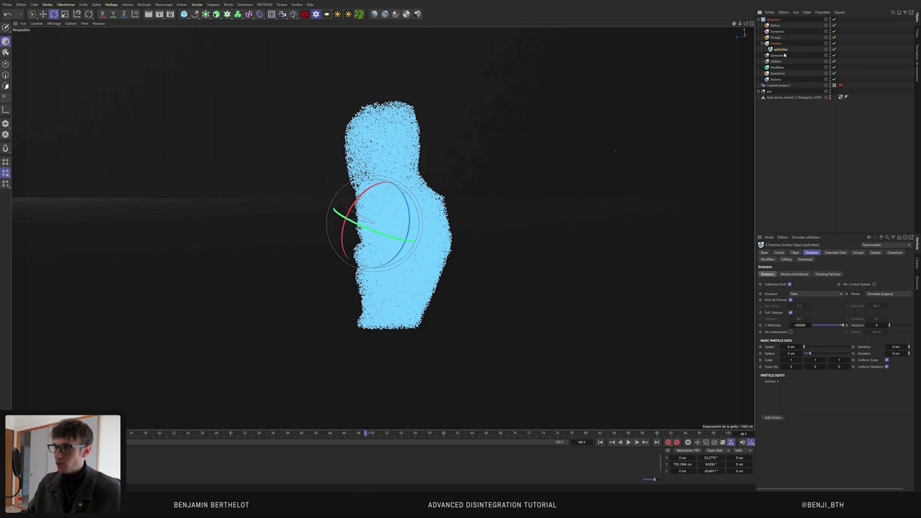
{"action": "left_click", "coordinate": [601, 442]}
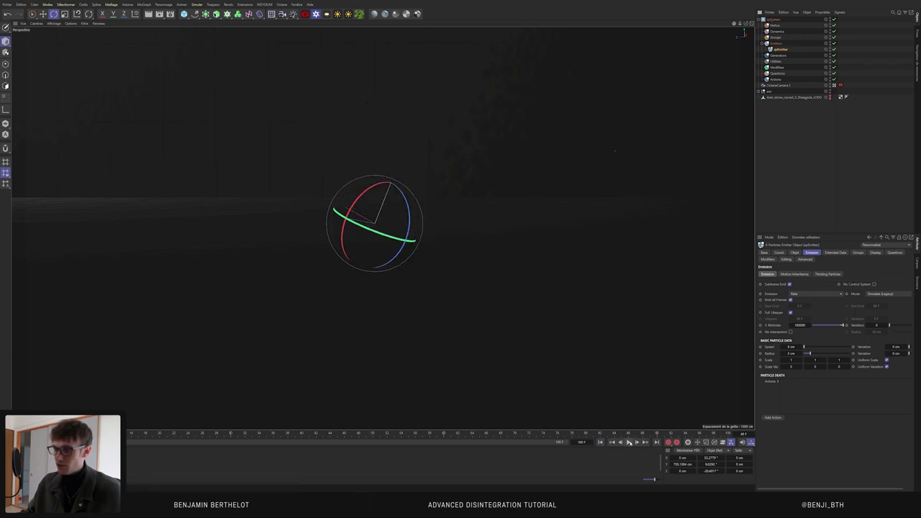
{"action": "left_click", "coordinate": [630, 442]}
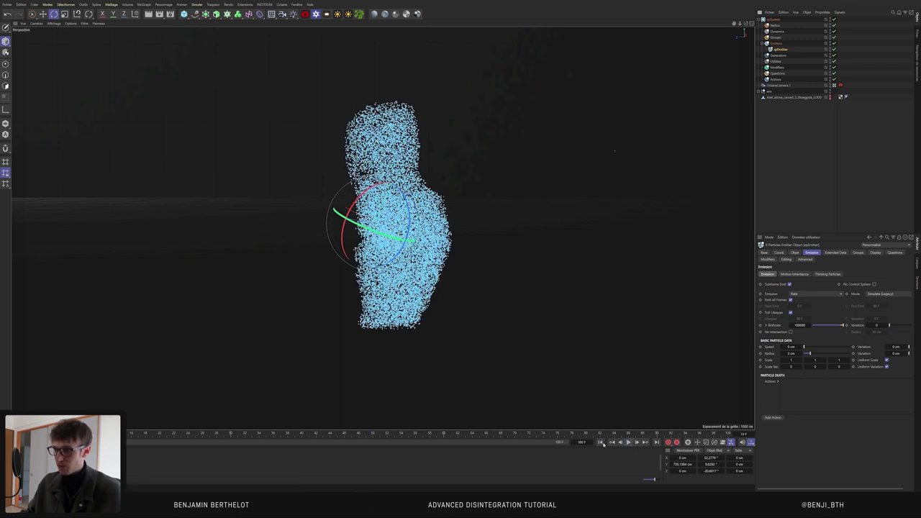
{"action": "left_click", "coordinate": [601, 442]}
{"action": "left_click", "coordinate": [629, 442]}
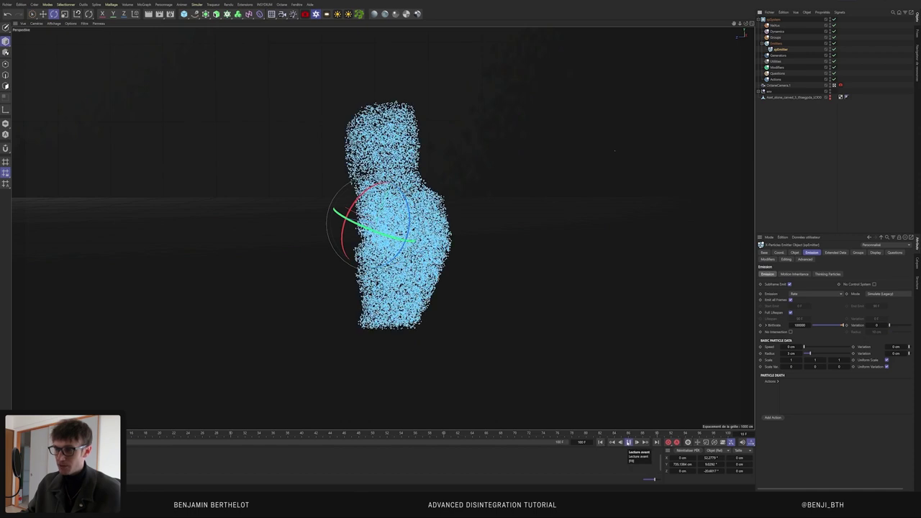
{"action": "left_click", "coordinate": [601, 442]}
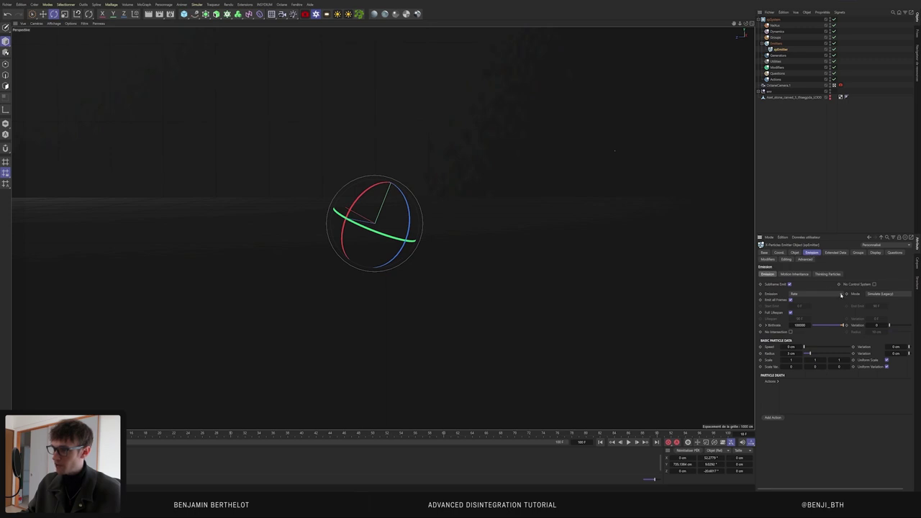
Step: Switch Emission from Rate to Shot with a Shot Count of 100000 and replay from the start
{"action": "left_click", "coordinate": [842, 296]}
{"action": "left_click", "coordinate": [811, 315]}
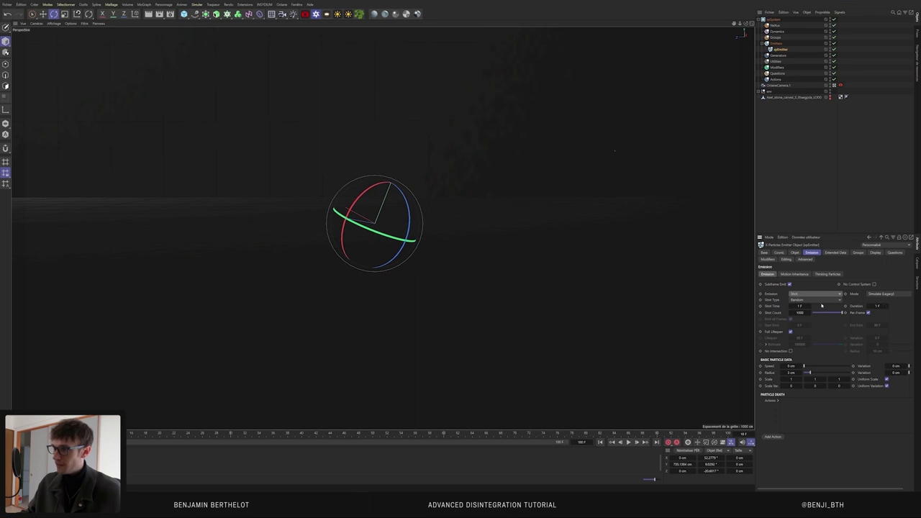
{"action": "double_click", "coordinate": [801, 312]}
{"action": "type", "text": "00"}
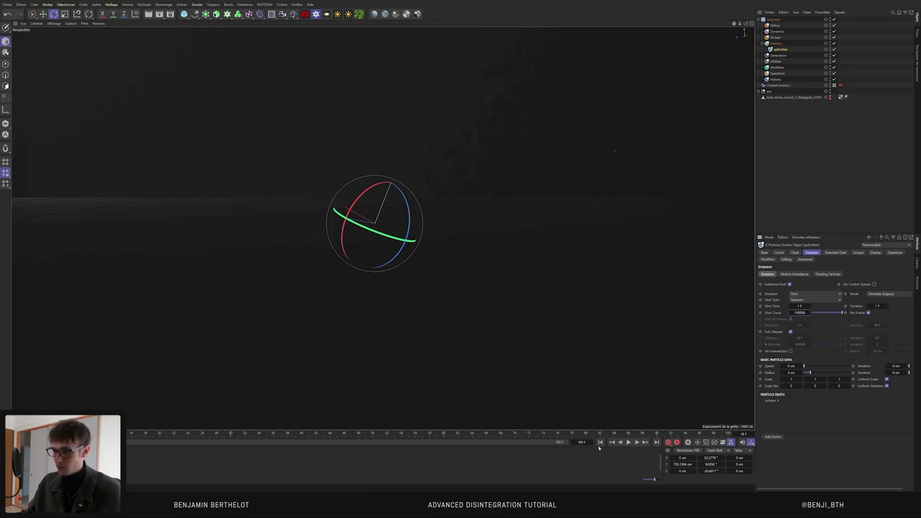
{"action": "left_click", "coordinate": [628, 442]}
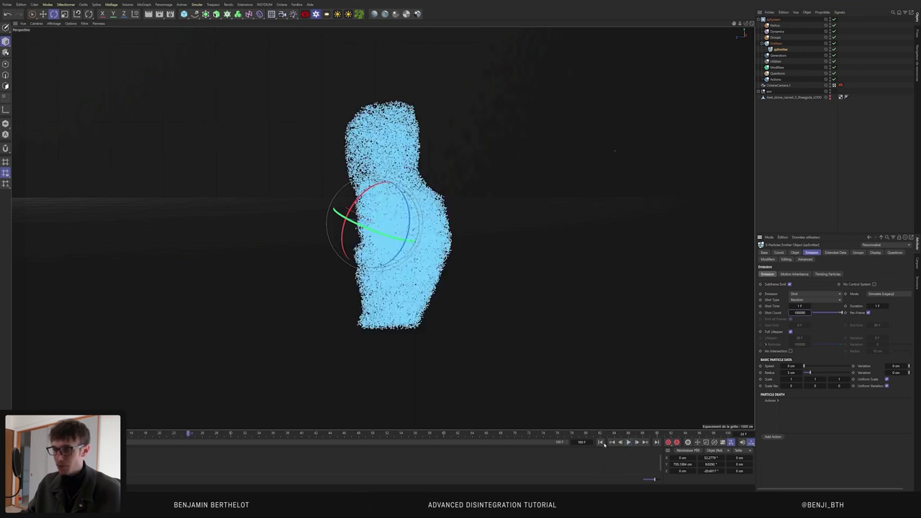
{"action": "left_click", "coordinate": [629, 443]}
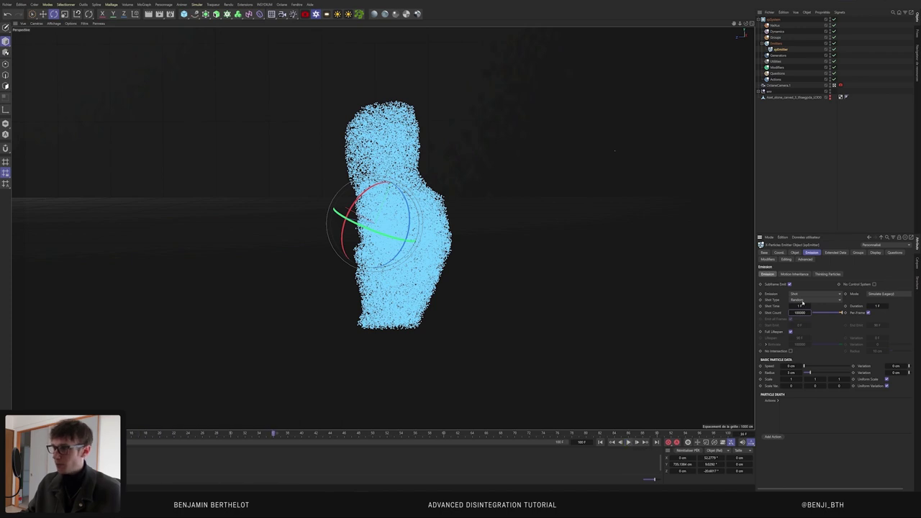
{"action": "key", "text": "Return"}
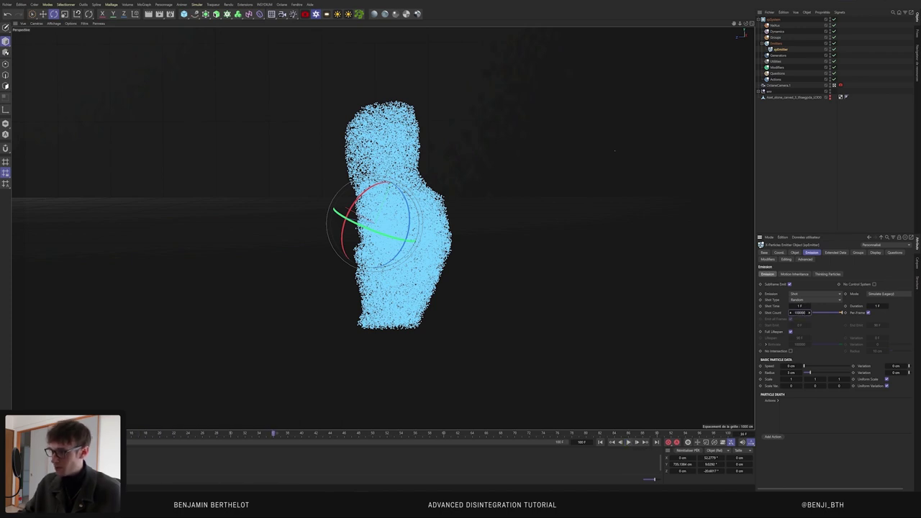
{"action": "left_click", "coordinate": [602, 443]}
{"action": "left_click", "coordinate": [630, 443]}
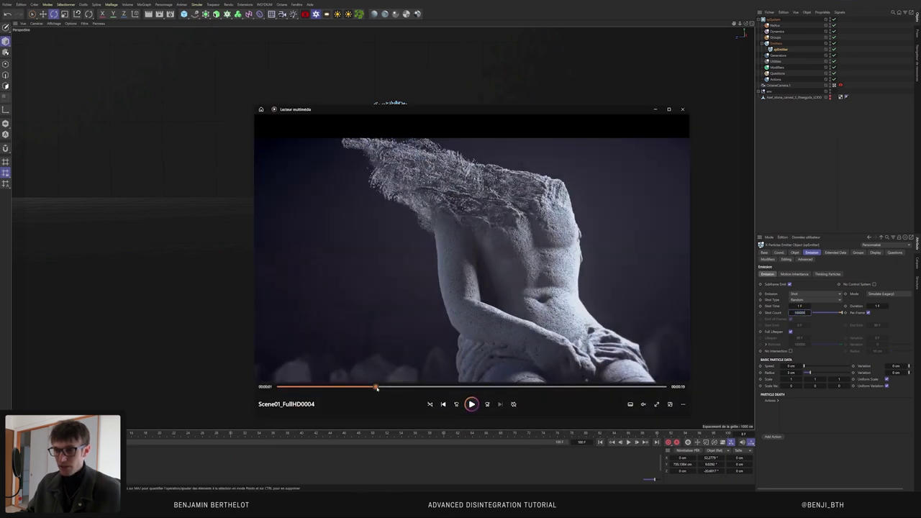
Step: Scrub the reference clip back to its opening, then close the media player
{"action": "mouse_move", "coordinate": [376, 387]}
{"action": "left_mouse_down"}
{"action": "mouse_move", "coordinate": [288, 387]}
{"action": "mouse_move", "coordinate": [474, 375]}
{"action": "mouse_move", "coordinate": [514, 384]}
{"action": "mouse_move", "coordinate": [371, 388]}
{"action": "left_mouse_up"}
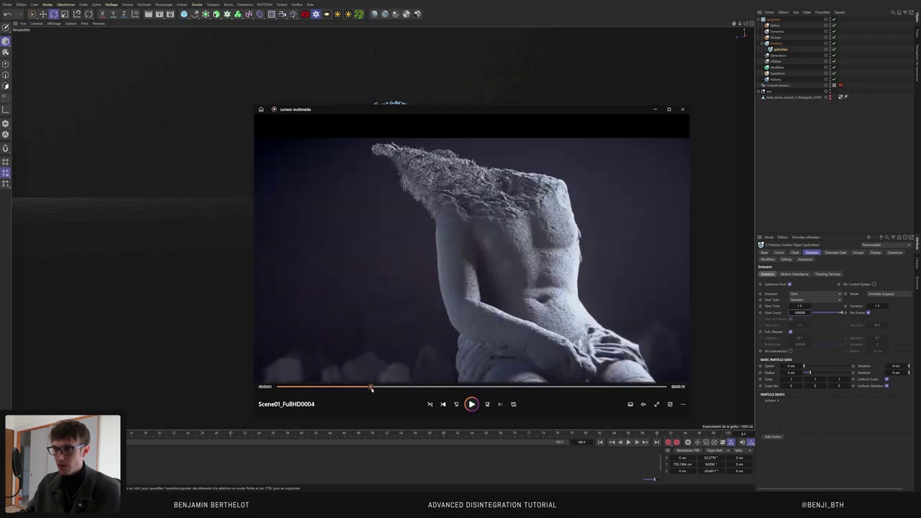
{"action": "left_click", "coordinate": [655, 109]}
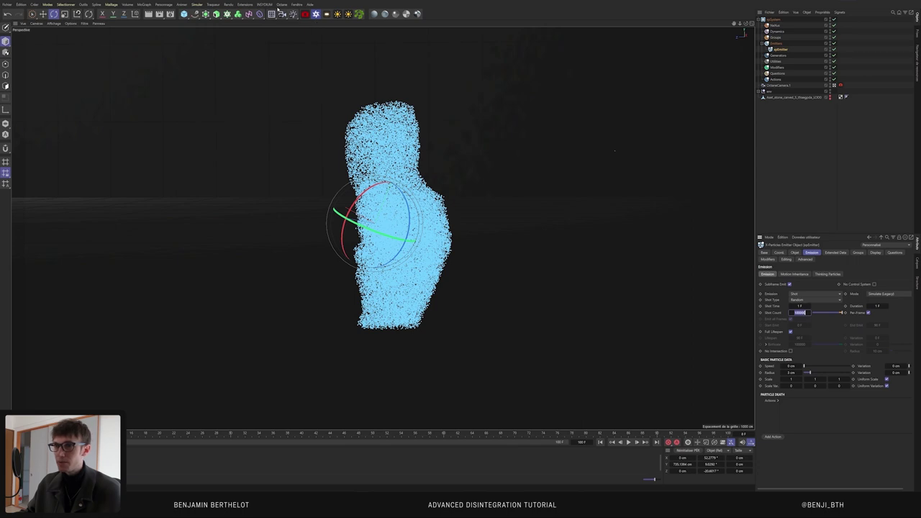
Step: Add an xpInfector to the particle system's Modifiers folder and give it a seed object
{"action": "left_click", "coordinate": [777, 67]}
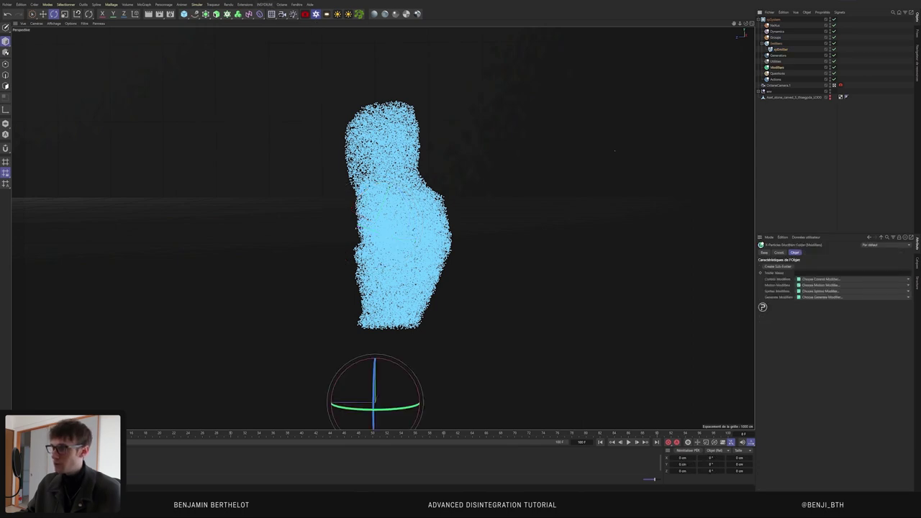
{"action": "left_click", "coordinate": [908, 280]}
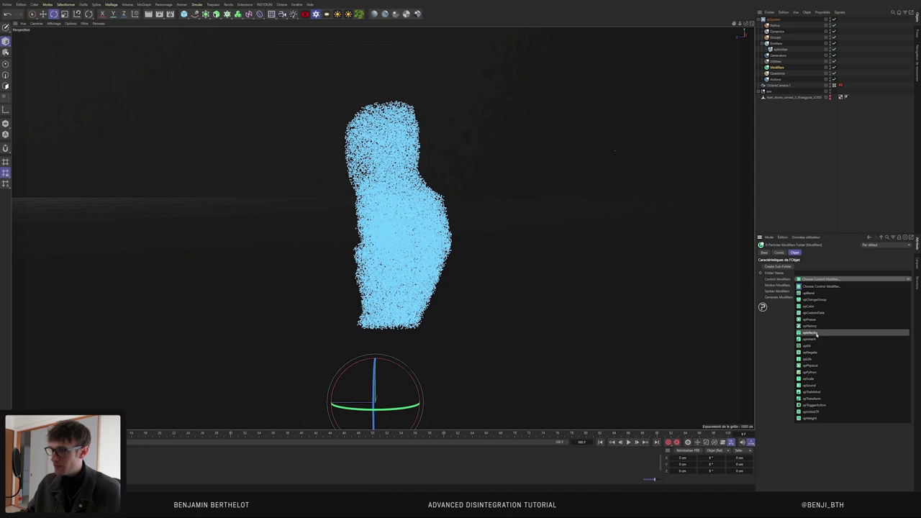
{"action": "left_click", "coordinate": [817, 334]}
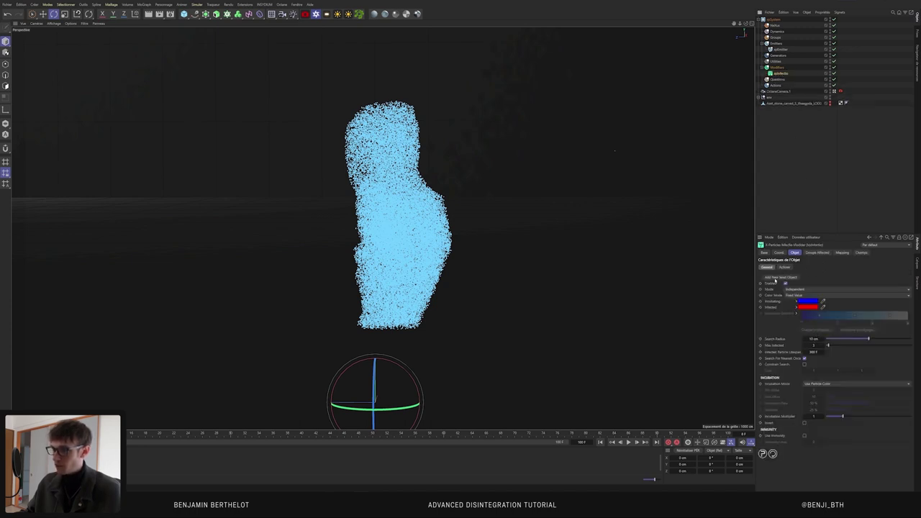
{"action": "left_click", "coordinate": [778, 278]}
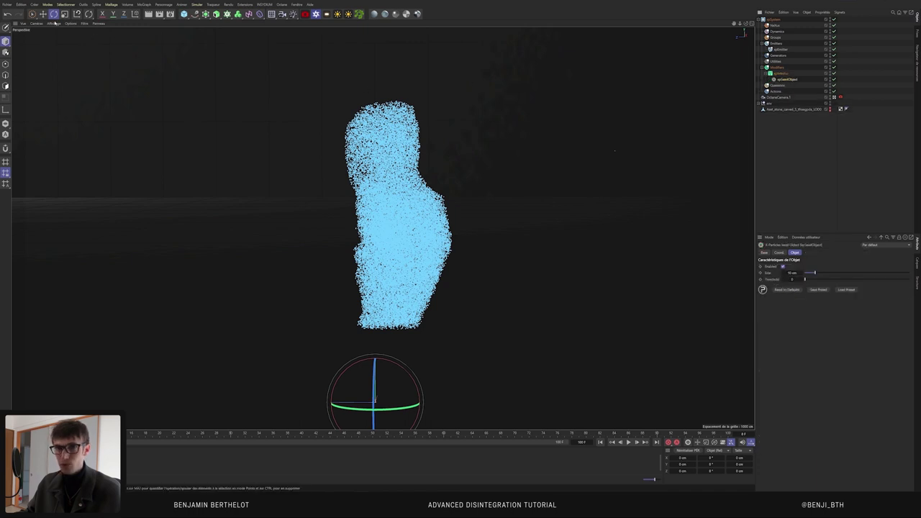
Step: Move the xpSeedObject onto the top of the particle statue
{"action": "left_click", "coordinate": [32, 13]}
{"action": "left_click_drag", "start_coordinate": [375, 329], "coordinate": [374, 183]}
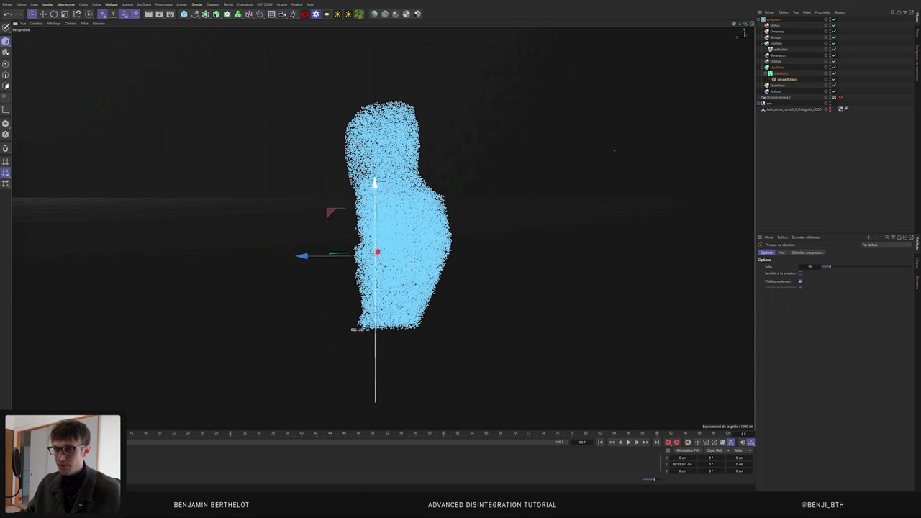
{"action": "left_click_drag", "start_coordinate": [317, 254], "coordinate": [249, 245]}
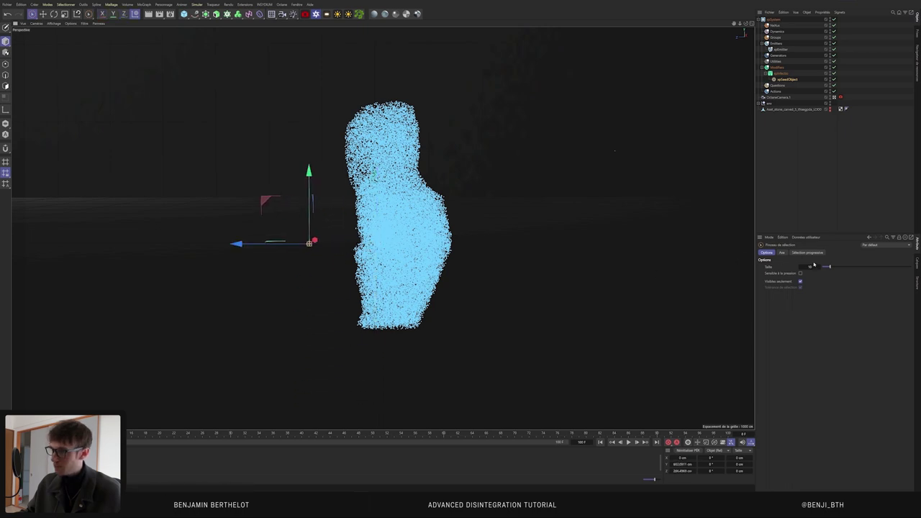
{"action": "left_click", "coordinate": [785, 79]}
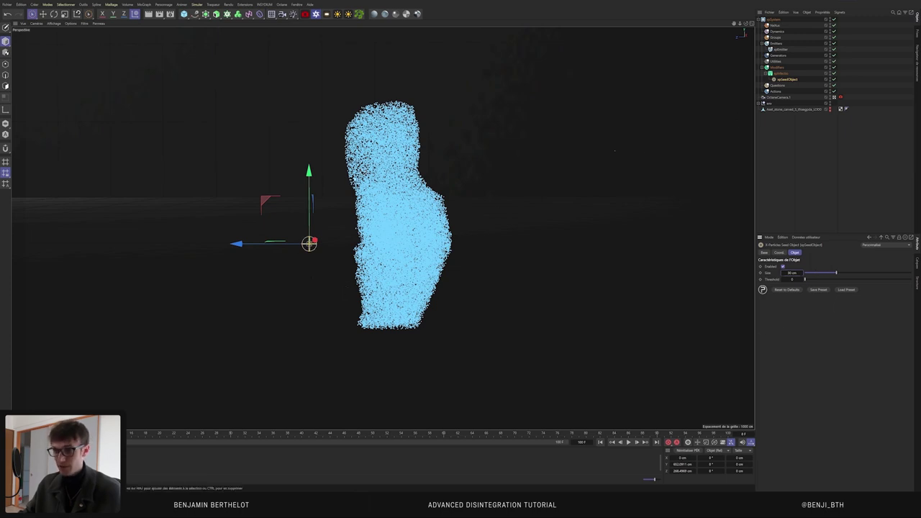
{"action": "left_click_drag", "start_coordinate": [236, 245], "coordinate": [287, 245]}
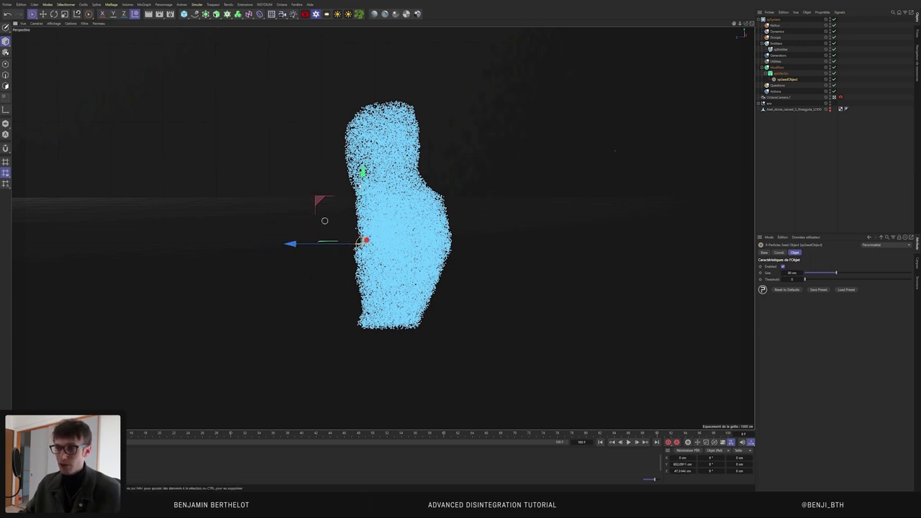
{"action": "mouse_move", "coordinate": [366, 172]}
{"action": "left_mouse_down"}
{"action": "mouse_move", "coordinate": [375, 56]}
{"action": "mouse_move", "coordinate": [364, 83]}
{"action": "left_mouse_up"}
{"action": "left_click_drag", "start_coordinate": [291, 112], "coordinate": [285, 111]}
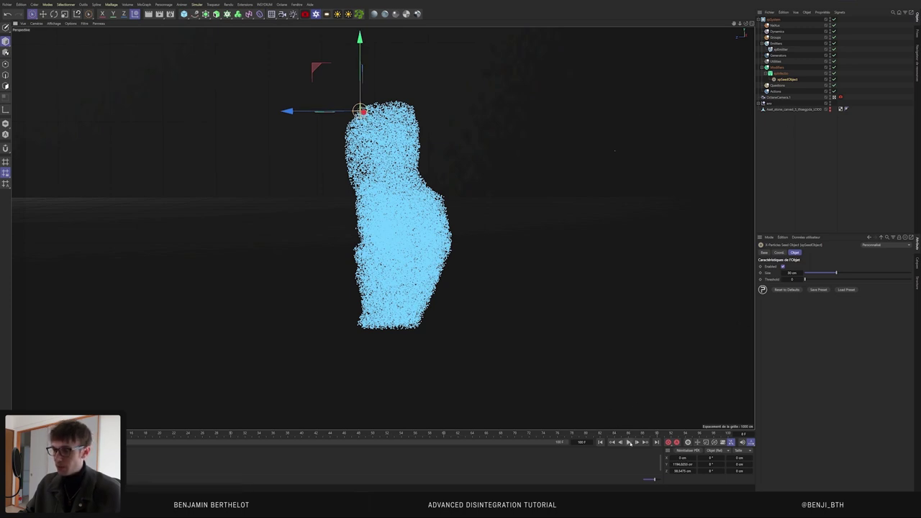
Step: Play the simulation from the start to test the infection spreading from the seed
{"action": "left_click", "coordinate": [601, 443]}
{"action": "left_click", "coordinate": [628, 443]}
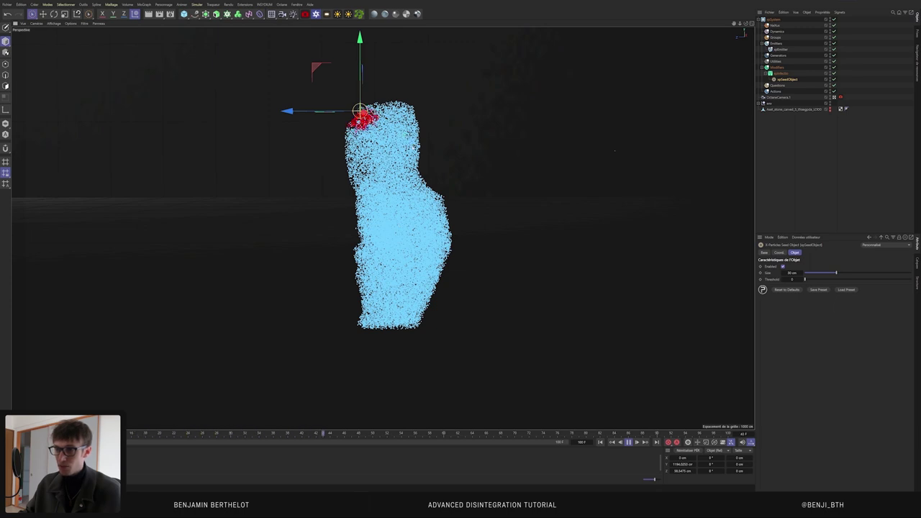
{"action": "left_click", "coordinate": [628, 442]}
Step: Set the xpInfection Search Radius to 30 cm and play to watch the infection spread
{"action": "left_click", "coordinate": [600, 442]}
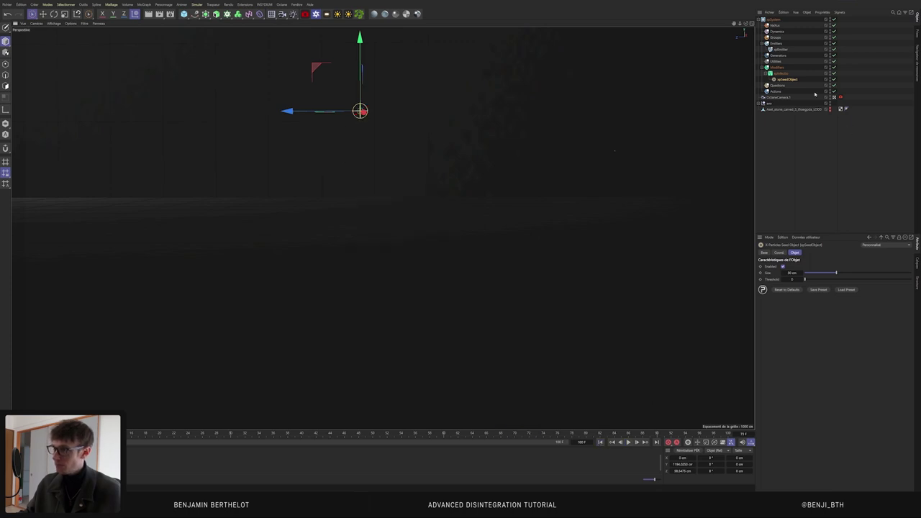
{"action": "left_click", "coordinate": [780, 74]}
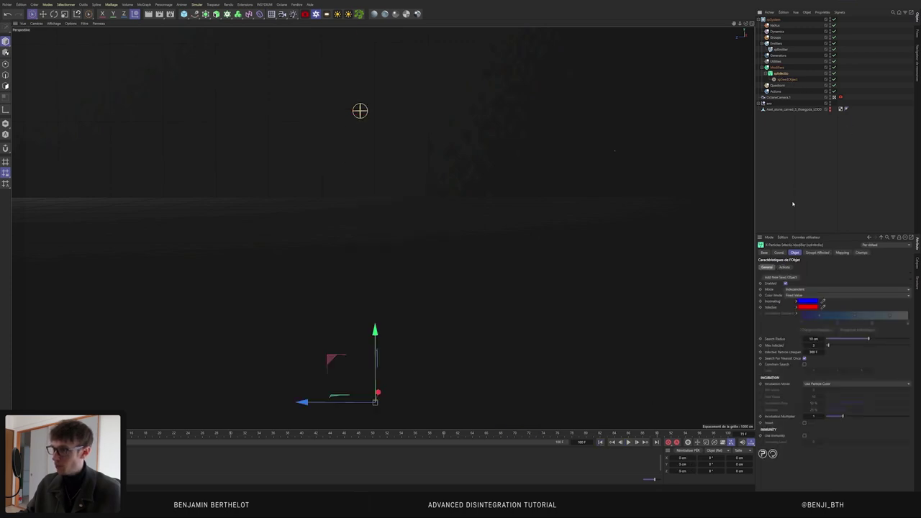
{"action": "double_click", "coordinate": [811, 339]}
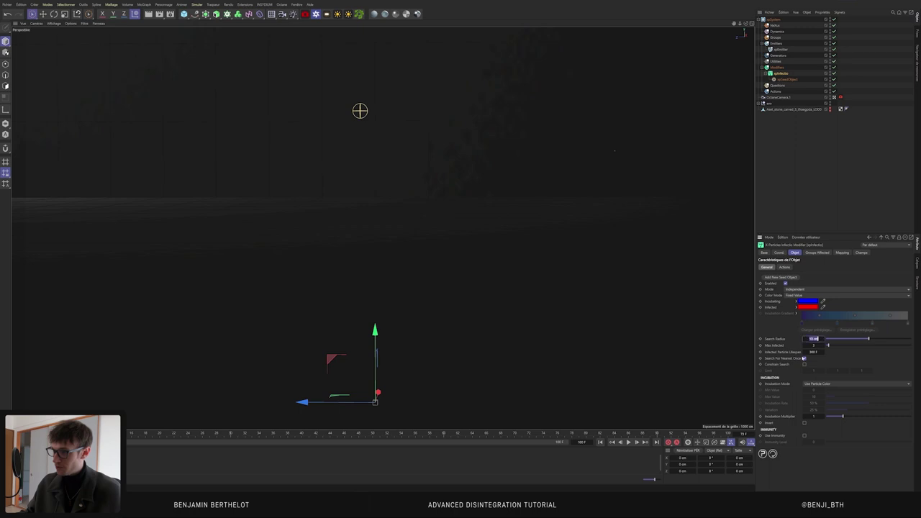
{"action": "type", "text": "30"}
{"action": "key", "text": "Return"}
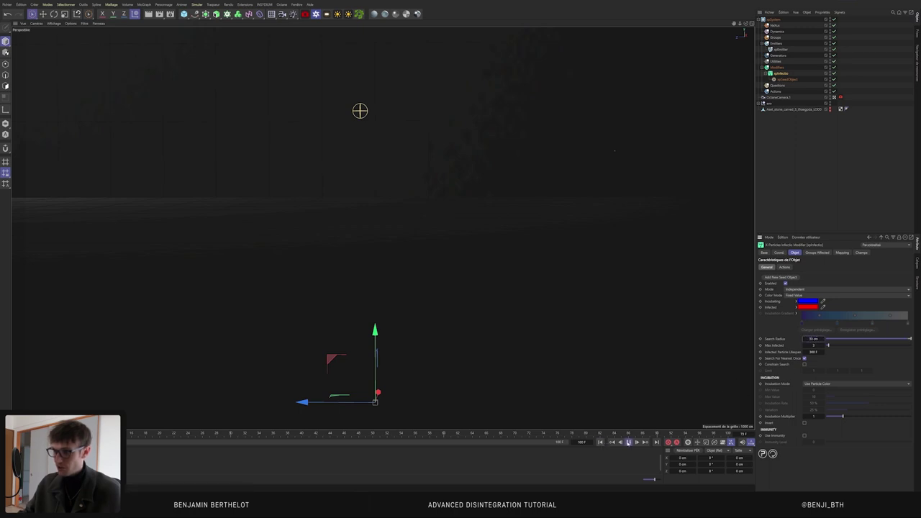
{"action": "left_click", "coordinate": [629, 443]}
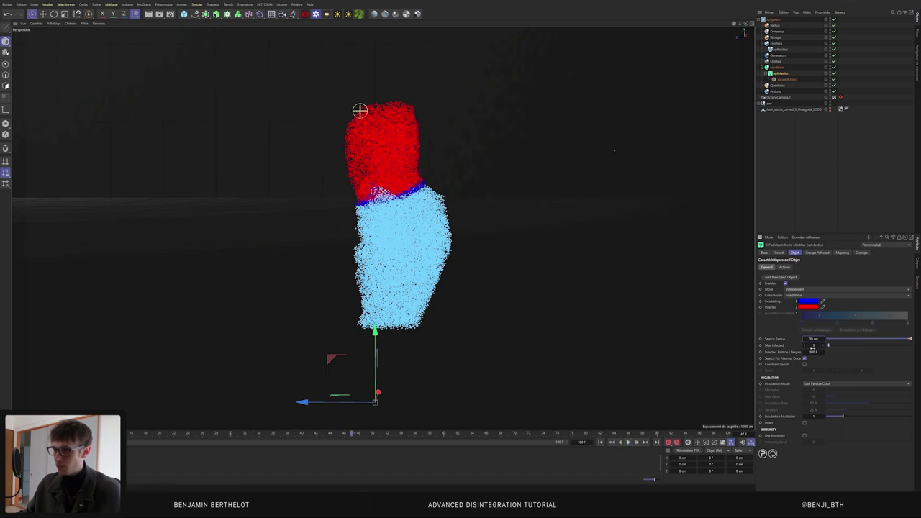
Step: Set Max Infected to 10 and the infected lifespan to 30 F, then replay from the start
{"action": "left_click", "coordinate": [814, 346]}
{"action": "key", "text": "Return"}
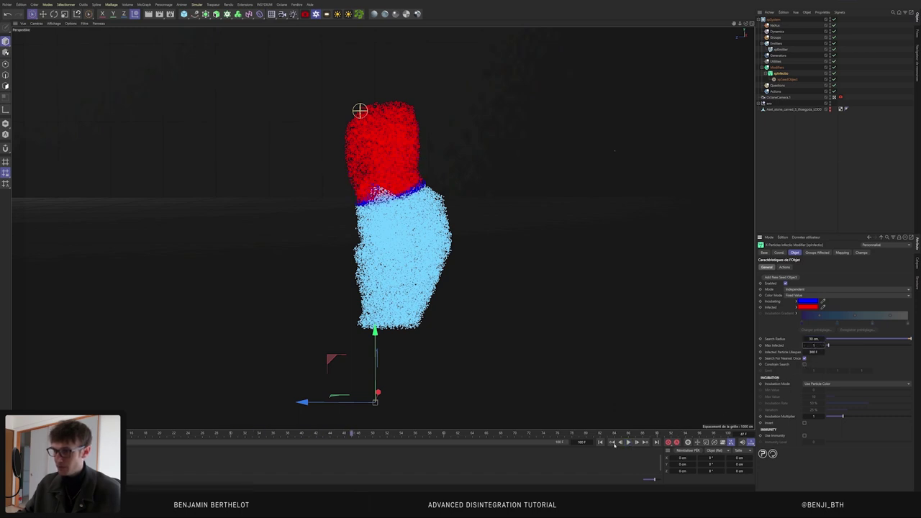
{"action": "type", "text": "10"}
{"action": "key", "text": "Return"}
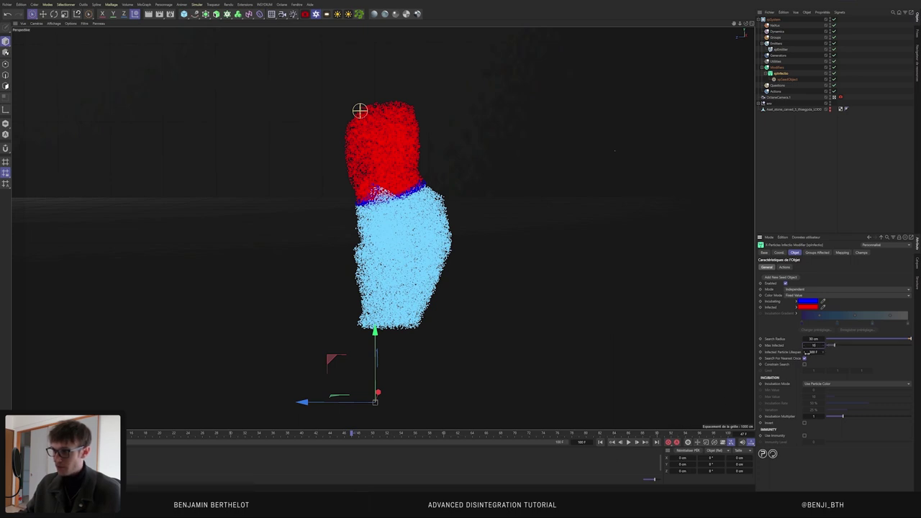
{"action": "left_click", "coordinate": [805, 353]}
{"action": "key", "text": "Return"}
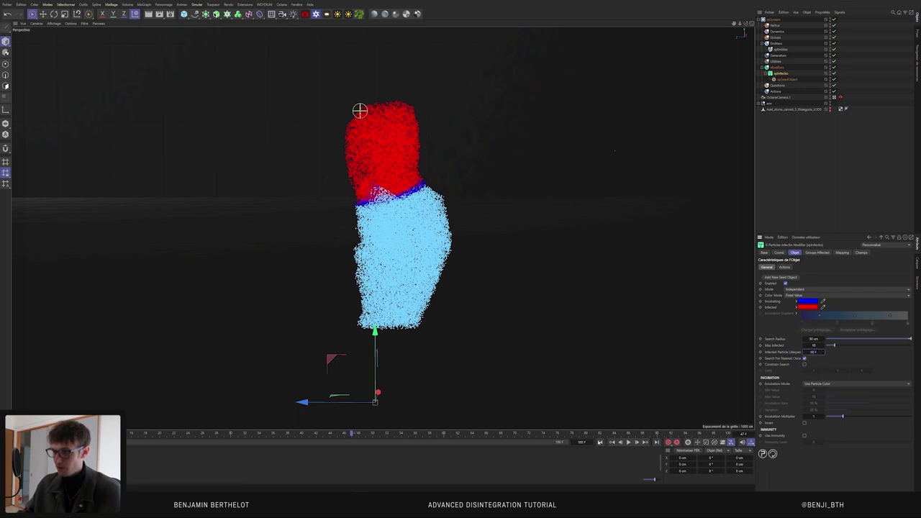
{"action": "left_click", "coordinate": [616, 443]}
{"action": "left_click", "coordinate": [629, 443]}
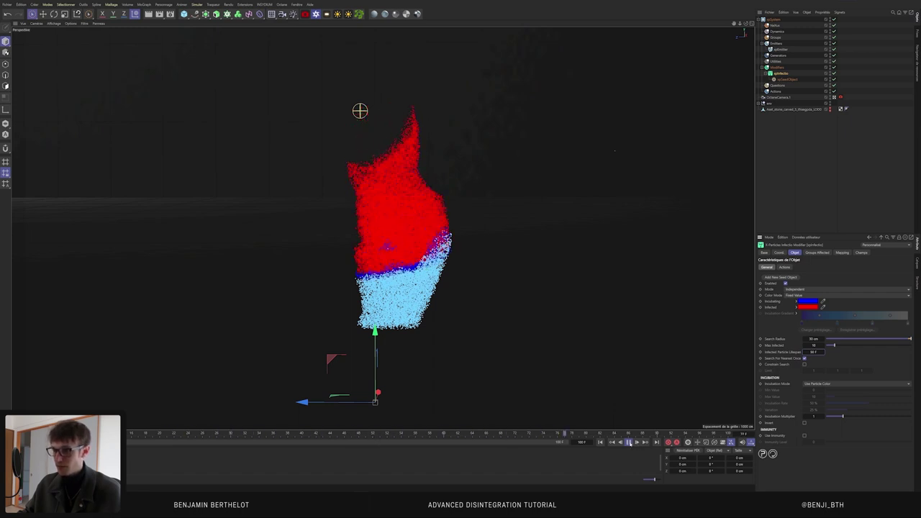
{"action": "left_click", "coordinate": [628, 442]}
Step: Set the infected particle lifespan to 100 F and Max Infected to 5
{"action": "left_click", "coordinate": [601, 443]}
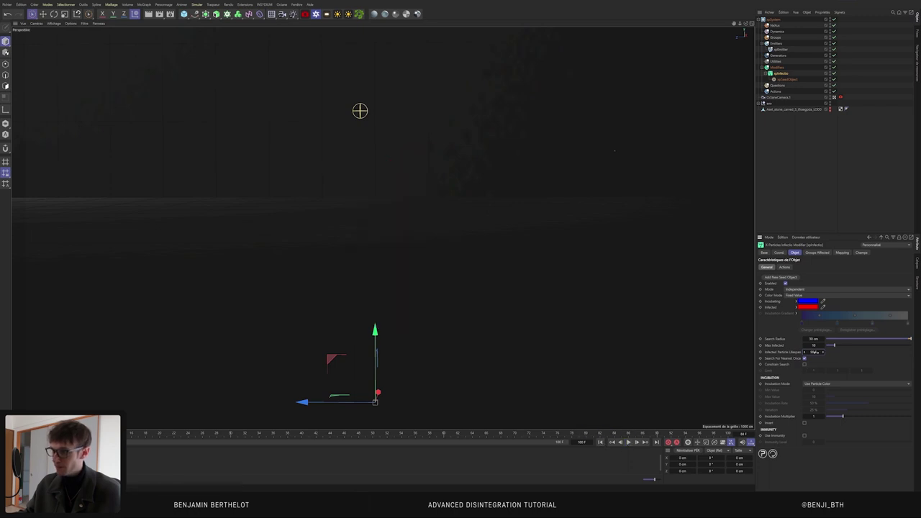
{"action": "type", "text": "100"}
{"action": "key", "text": "Return"}
{"action": "left_click", "coordinate": [814, 345]}
{"action": "type", "text": "5"}
{"action": "key", "text": "Return"}
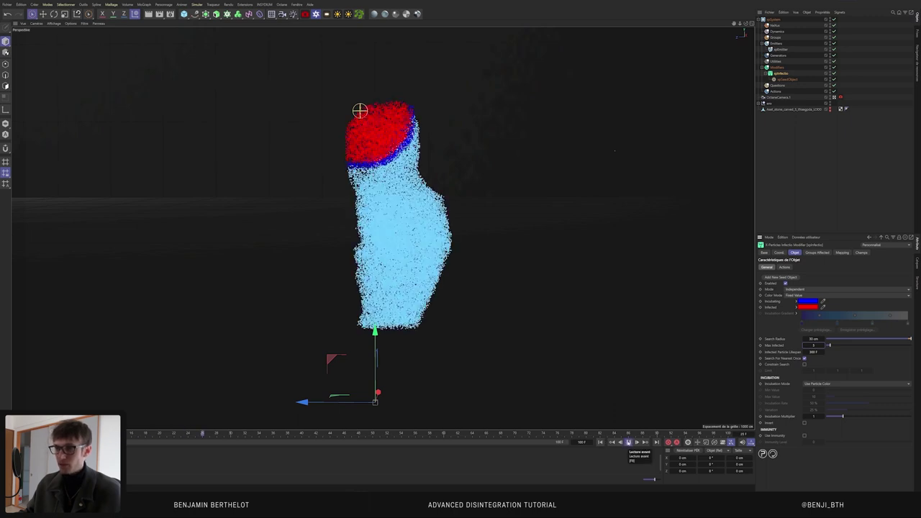
Step: Review the infection playback against the reference render, then minimize the video player
{"action": "left_click", "coordinate": [628, 442]}
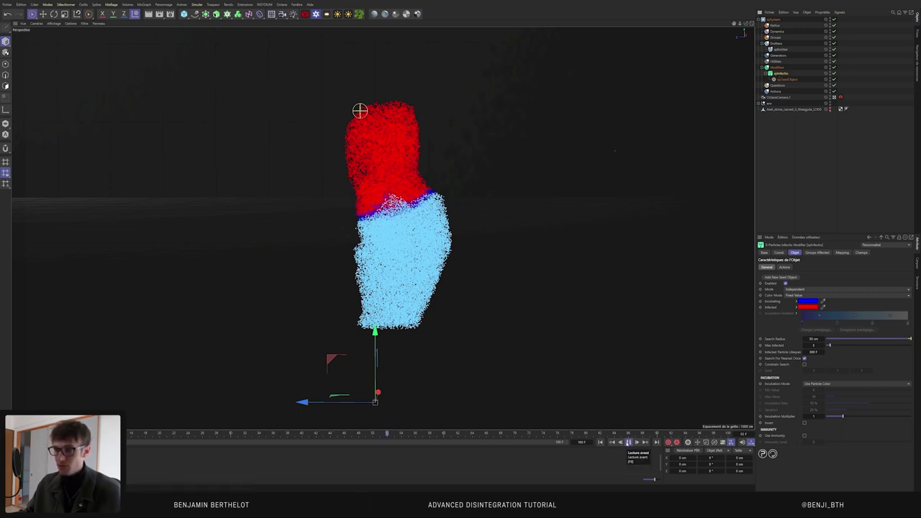
{"action": "left_click", "coordinate": [628, 442]}
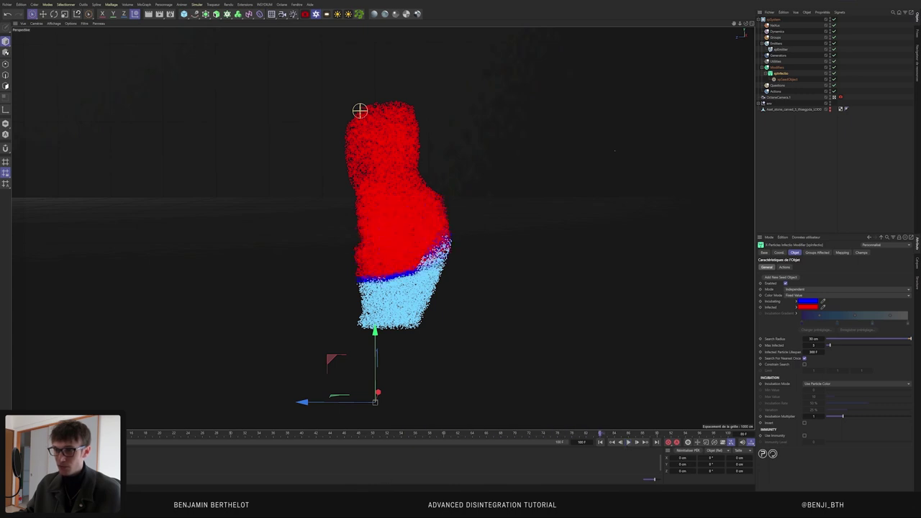
{"action": "mouse_move", "coordinate": [318, 388]}
{"action": "left_mouse_down"}
{"action": "mouse_move", "coordinate": [471, 387]}
{"action": "mouse_move", "coordinate": [401, 387]}
{"action": "mouse_move", "coordinate": [450, 386]}
{"action": "left_mouse_up"}
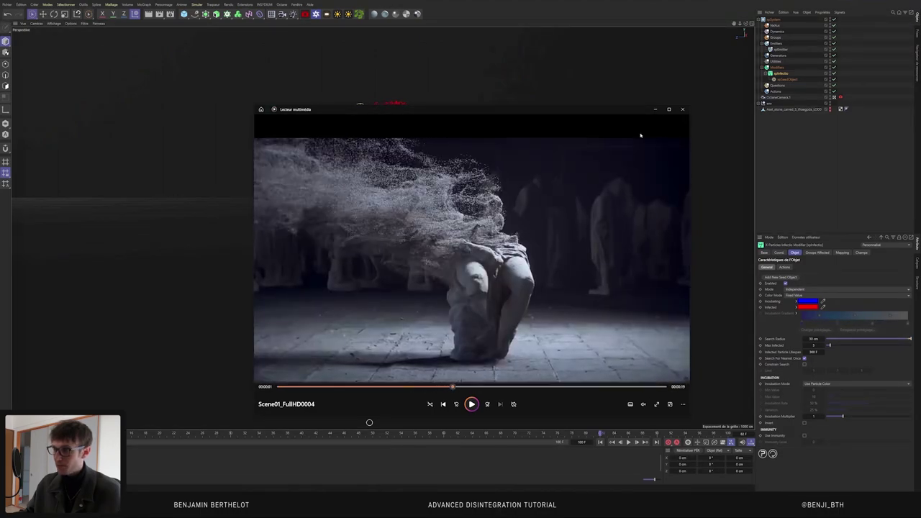
{"action": "left_click", "coordinate": [655, 109]}
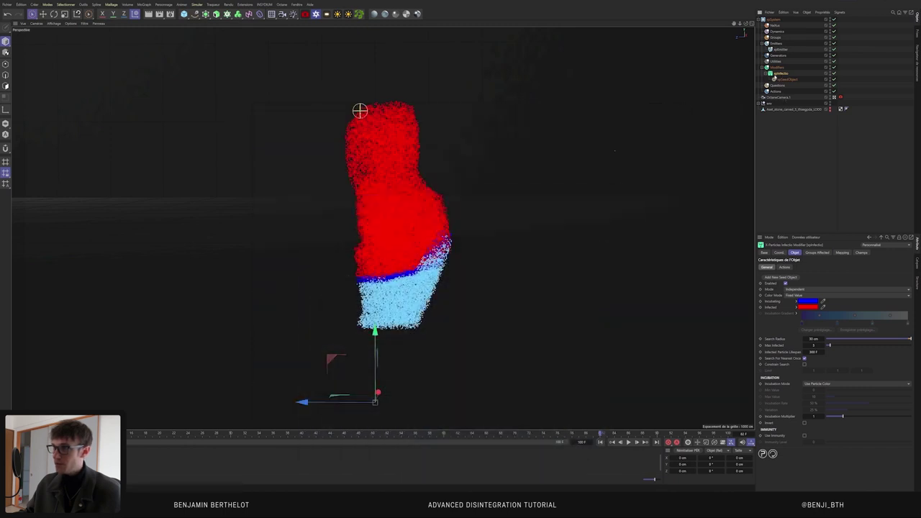
Step: Add an xpWind modifier to Modifiers and position it right of the statue at mid height
{"action": "left_click", "coordinate": [778, 67]}
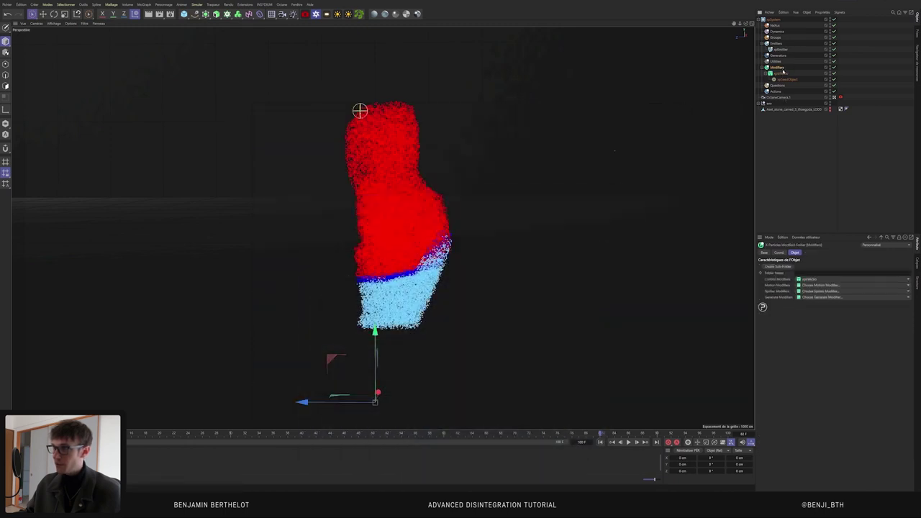
{"action": "left_click", "coordinate": [910, 285]}
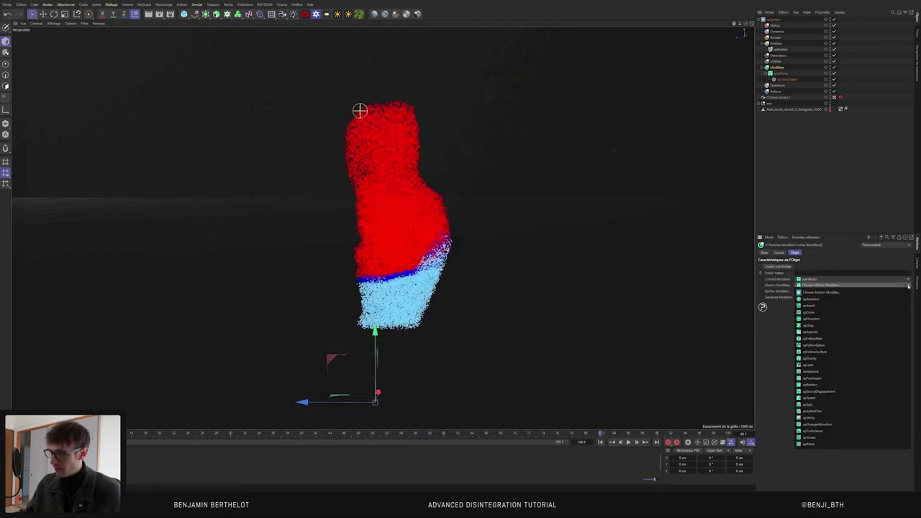
{"action": "left_click", "coordinate": [810, 444]}
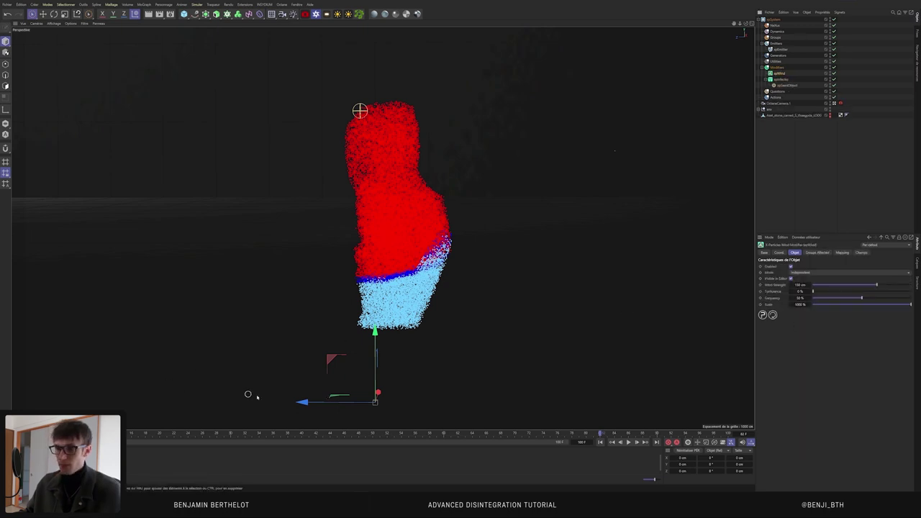
{"action": "left_click_drag", "start_coordinate": [302, 403], "coordinate": [504, 400]}
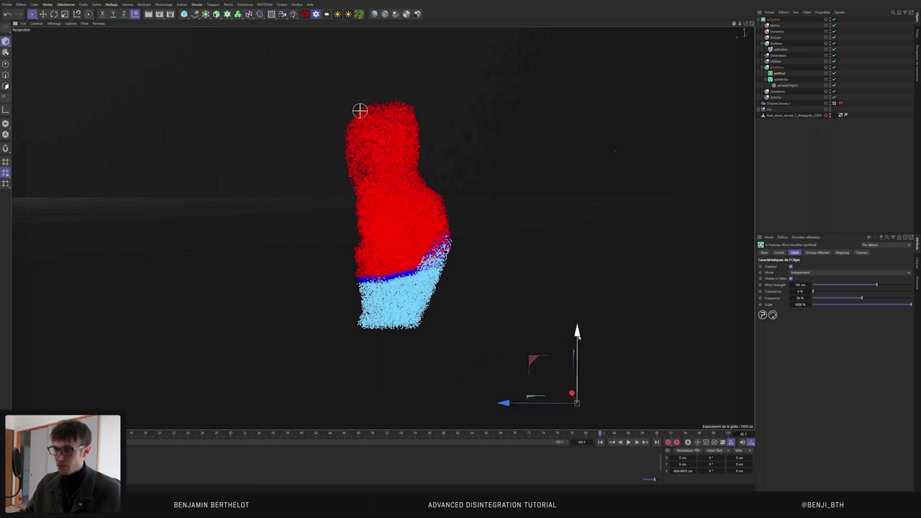
{"action": "left_click_drag", "start_coordinate": [579, 329], "coordinate": [578, 169]}
{"action": "left_click_drag", "start_coordinate": [514, 232], "coordinate": [563, 231]}
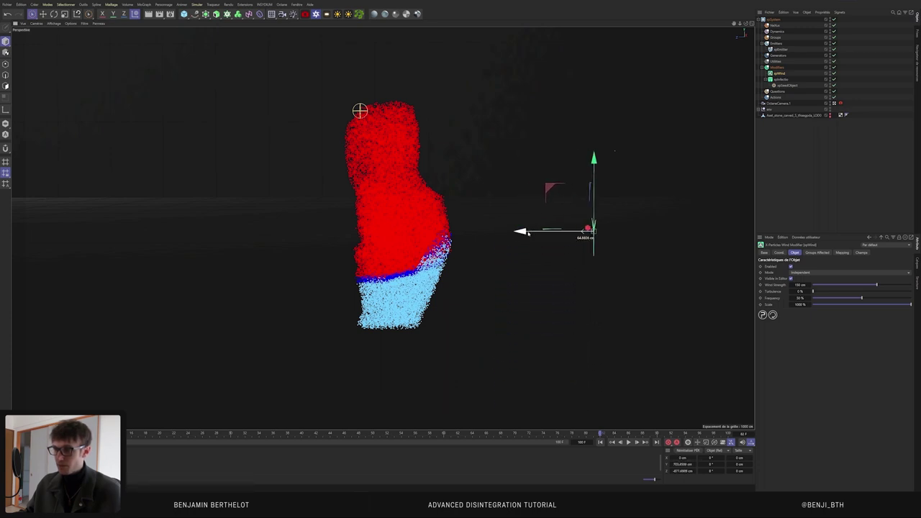
{"action": "left_click_drag", "start_coordinate": [623, 183], "coordinate": [624, 152]}
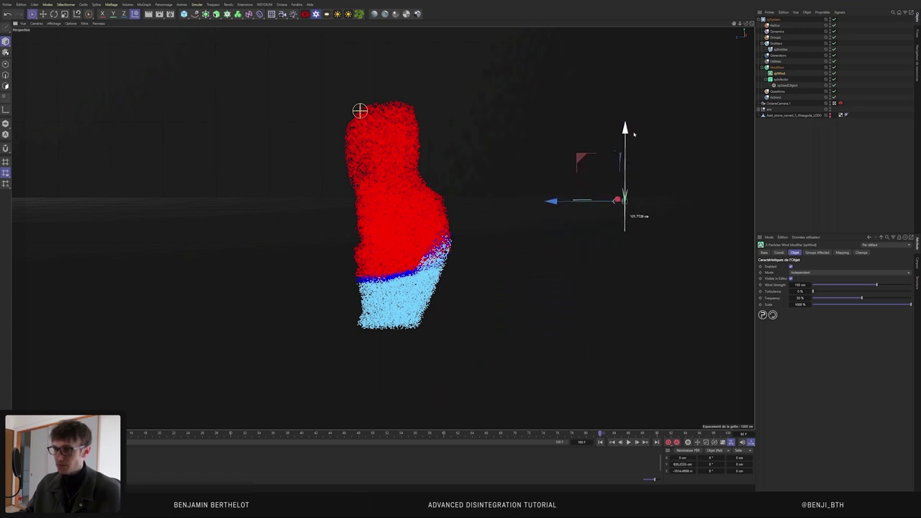
{"action": "left_click", "coordinate": [601, 442]}
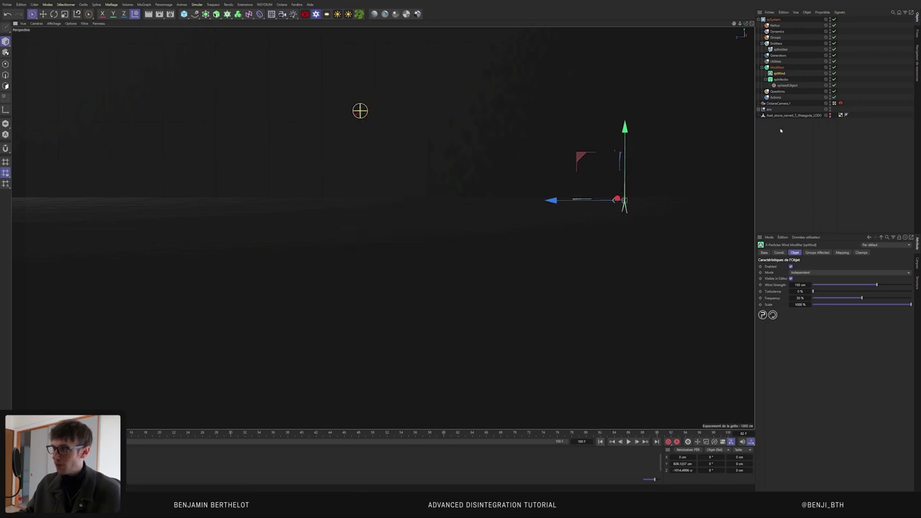
{"action": "left_click", "coordinate": [781, 49]}
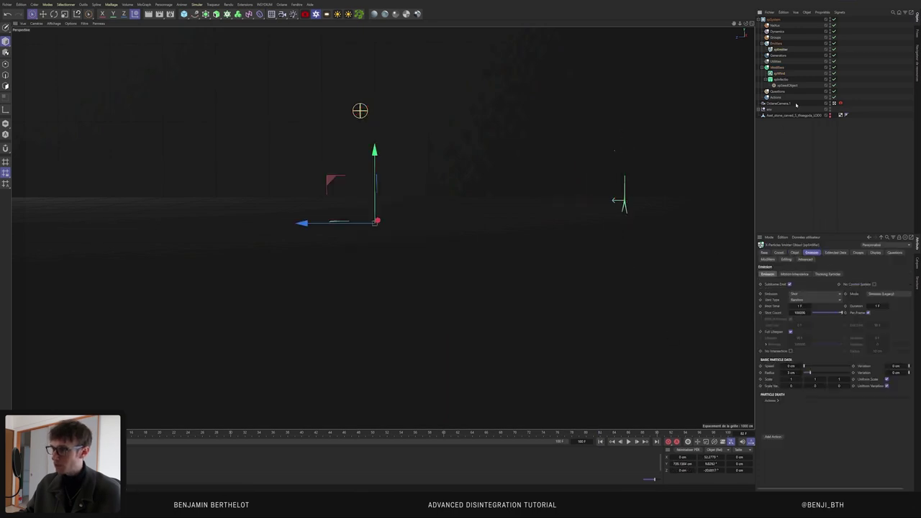
Step: Set the emitter Shot Count to 50000 and test-run the wind on the infected particles
{"action": "double_click", "coordinate": [800, 313]}
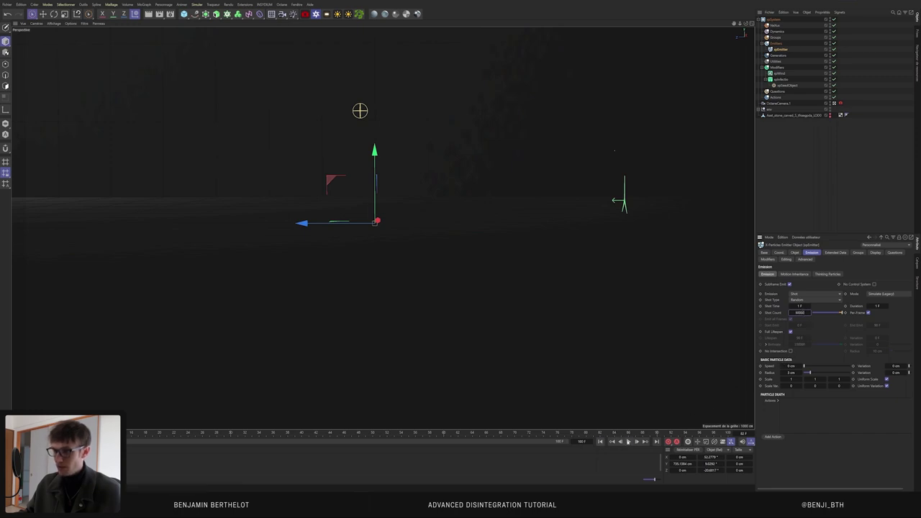
{"action": "left_click", "coordinate": [628, 442]}
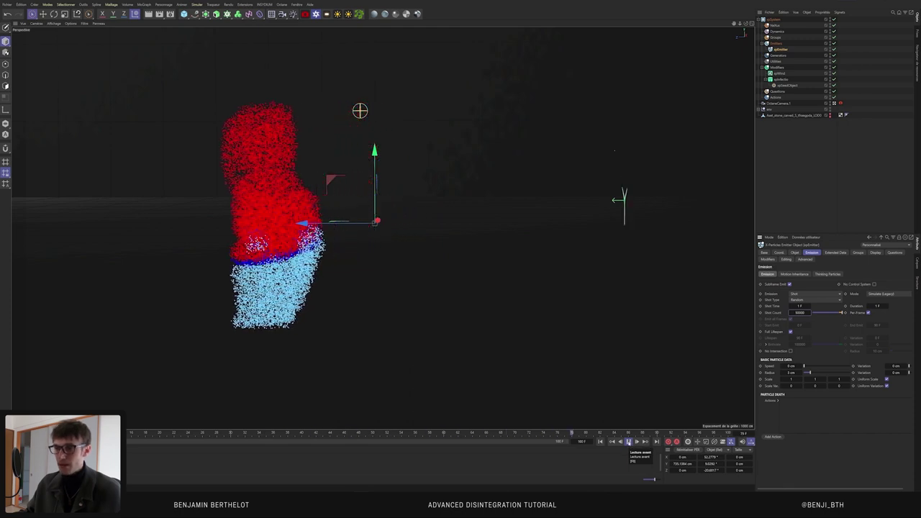
{"action": "left_click", "coordinate": [628, 442]}
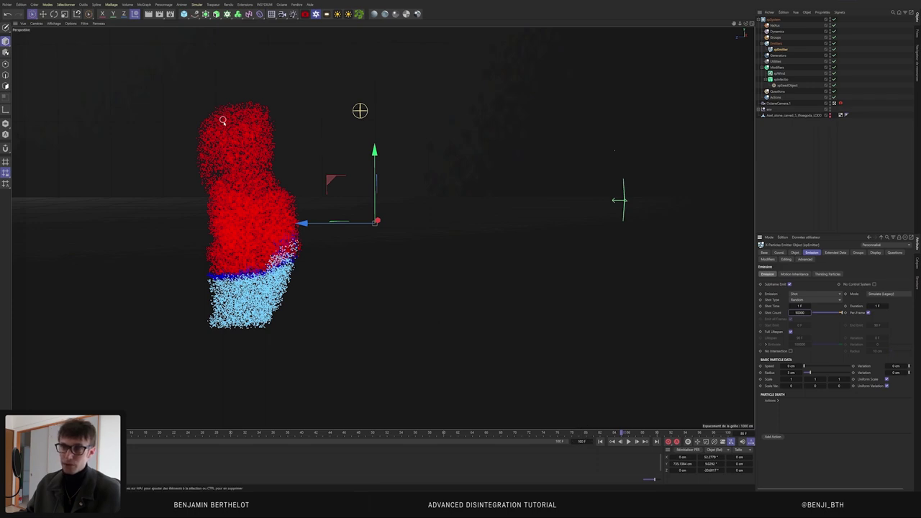
{"action": "left_click", "coordinate": [600, 442]}
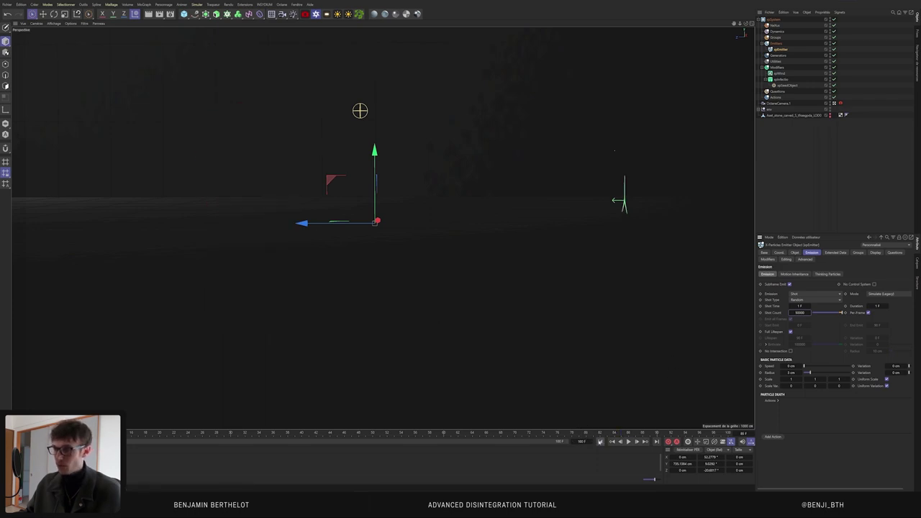
Step: Switch the infector's Color Mode to Use Groups and play to check the red top
{"action": "left_click", "coordinate": [779, 80]}
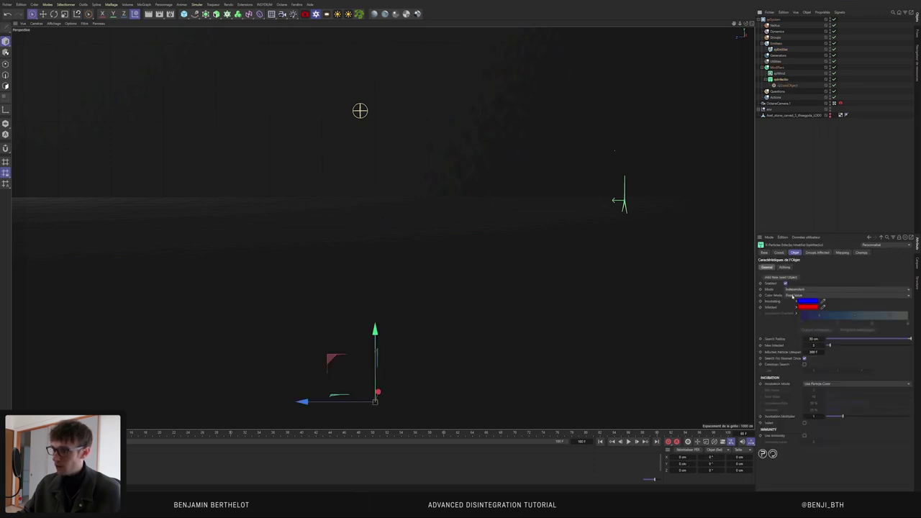
{"action": "left_click", "coordinate": [902, 296]}
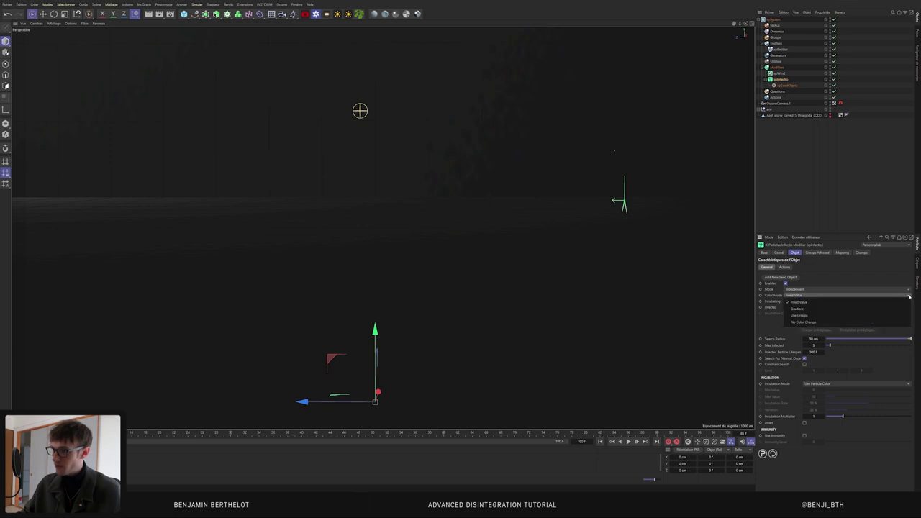
{"action": "left_click", "coordinate": [825, 318]}
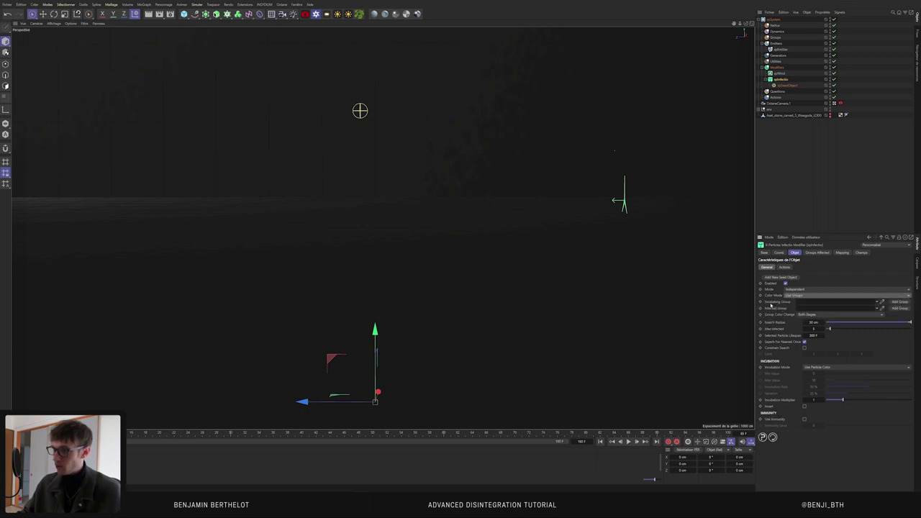
{"action": "left_click", "coordinate": [629, 442]}
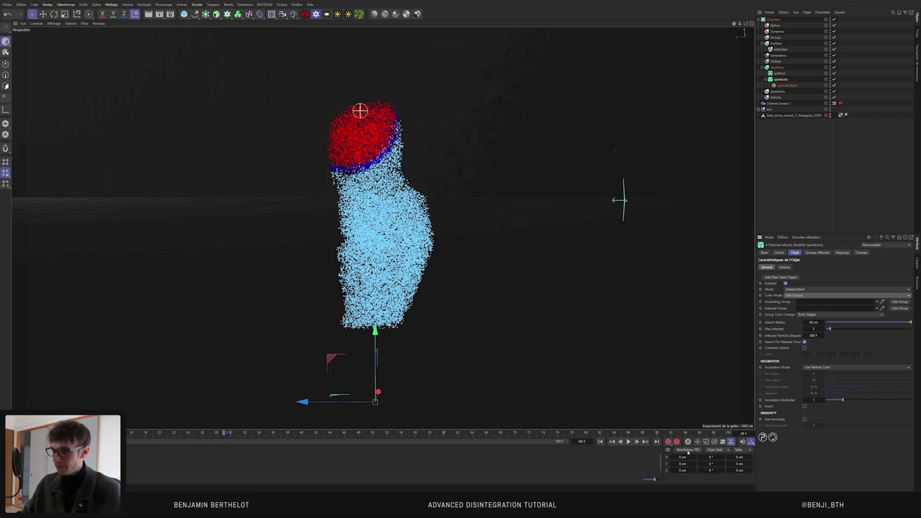
Step: Create particle groups for the infector's incubating and infected fields
{"action": "left_click", "coordinate": [602, 442]}
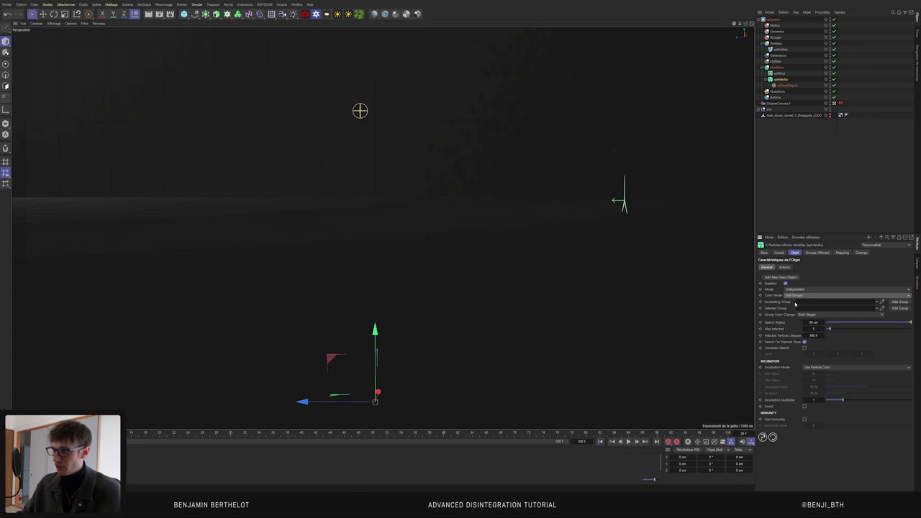
{"action": "left_click", "coordinate": [900, 303]}
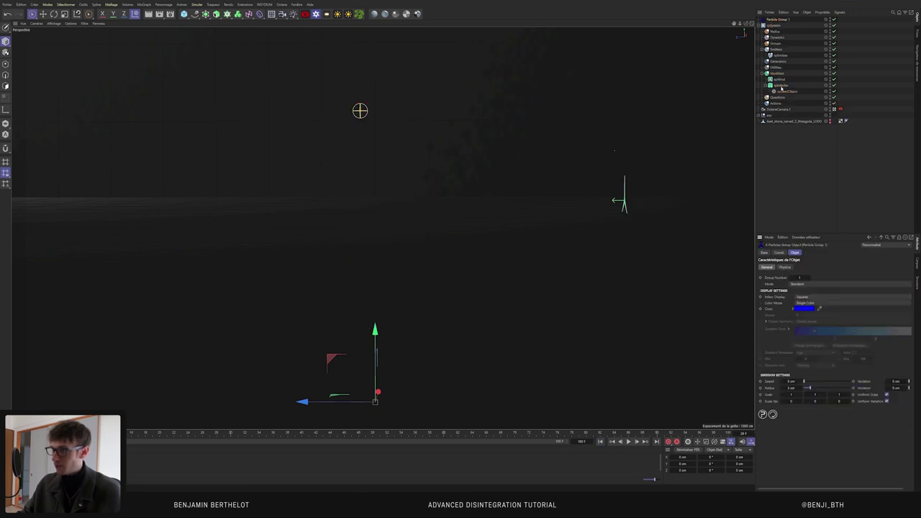
{"action": "left_click", "coordinate": [781, 86]}
{"action": "left_click", "coordinate": [899, 308]}
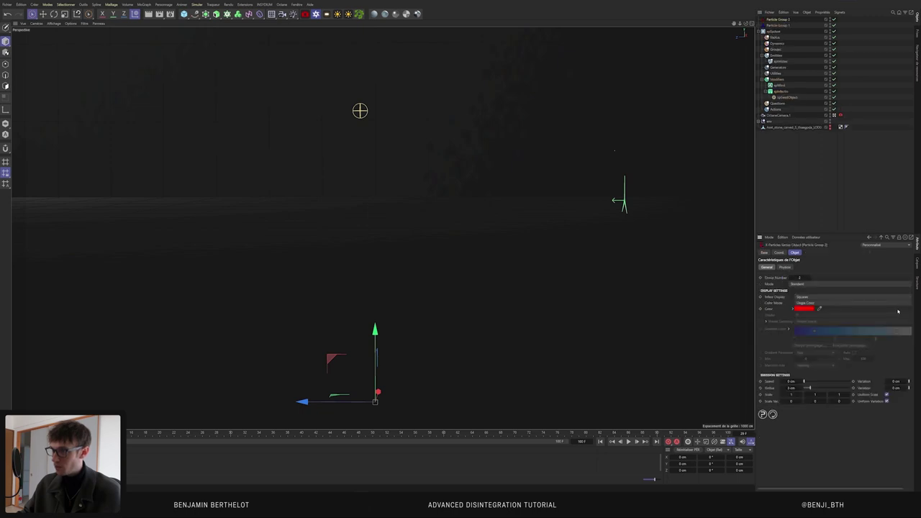
Step: Preview the blue and red particle groups on the statue, then select the red group
{"action": "left_click", "coordinate": [777, 25]}
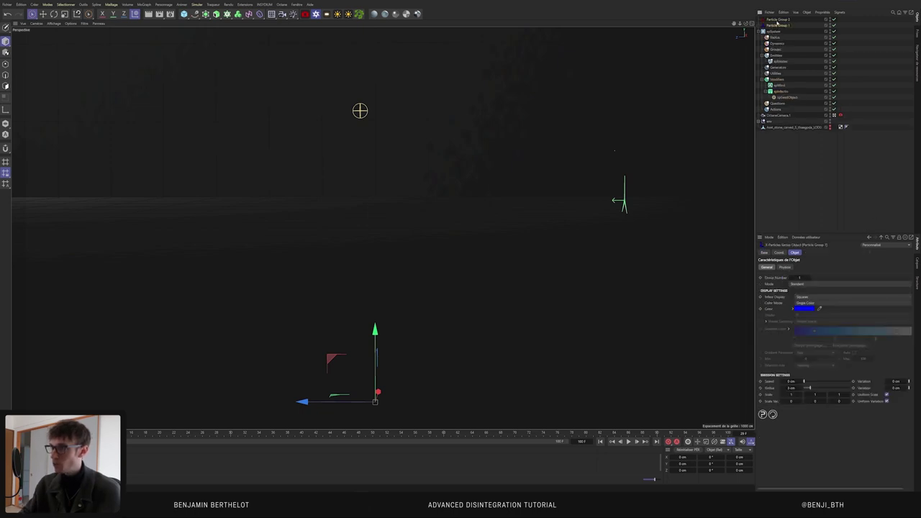
{"action": "left_click", "coordinate": [777, 19], "text": "ctrl"}
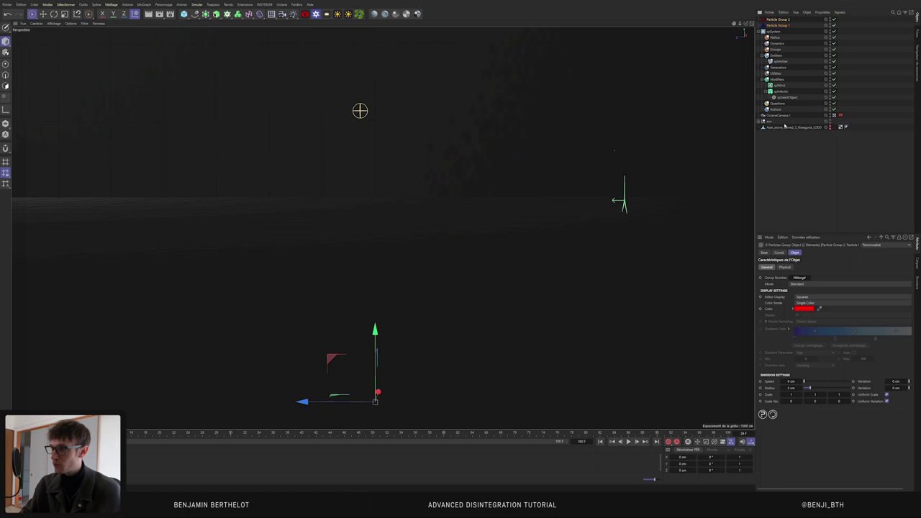
{"action": "left_click", "coordinate": [628, 442]}
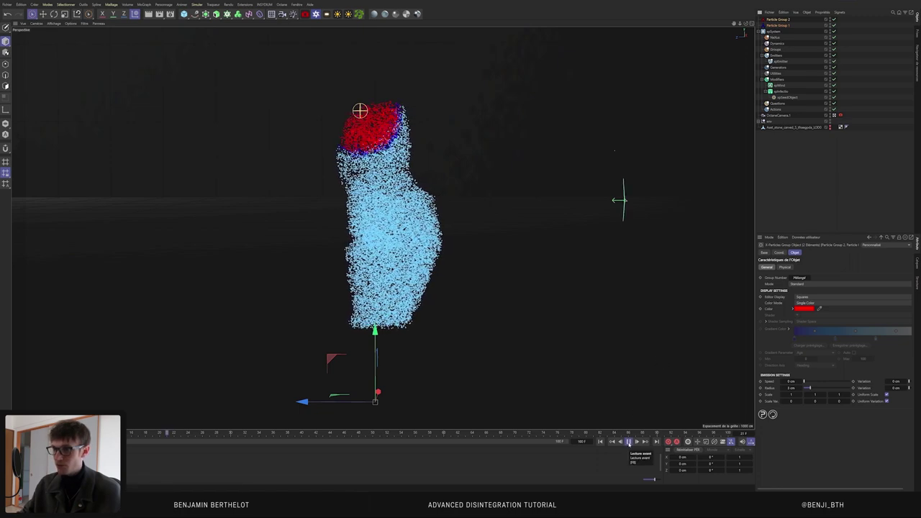
{"action": "key", "text": "F8"}
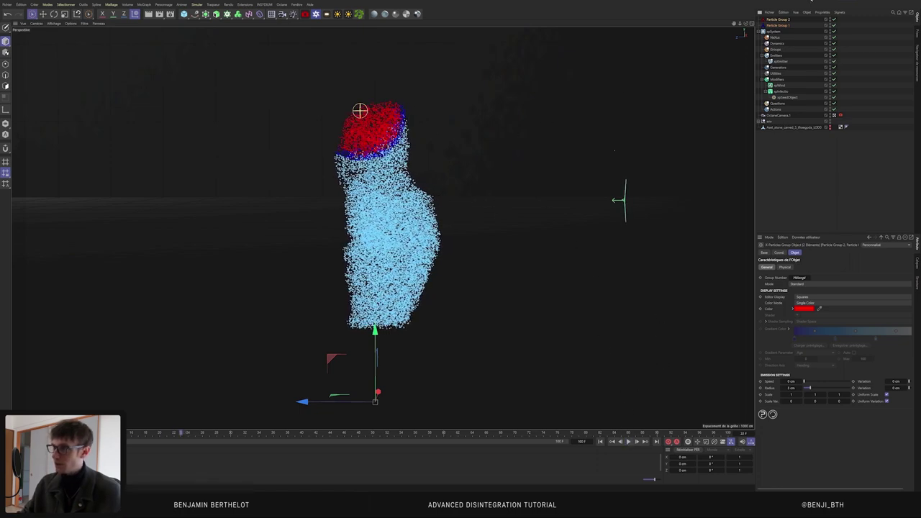
{"action": "left_click", "coordinate": [782, 25], "text": "ctrl"}
{"action": "type", "text": "Infect"}
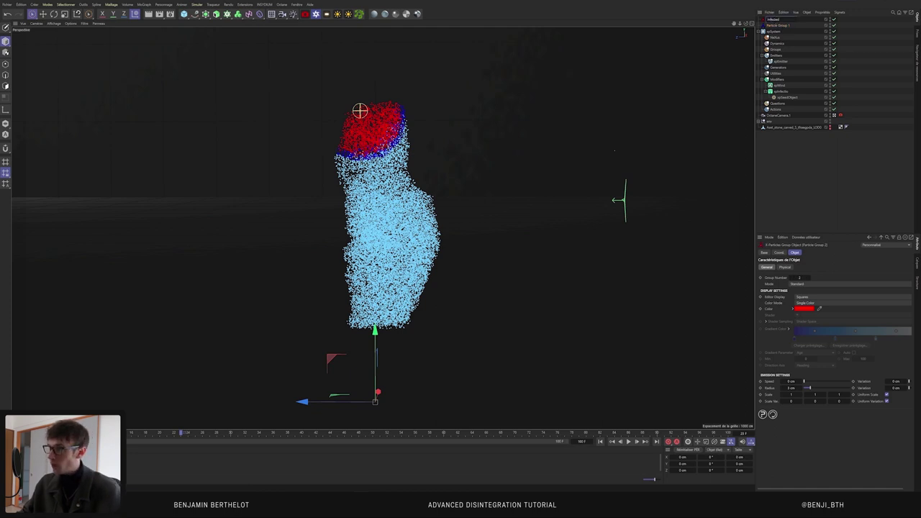
Step: Name the red group Infected and the blue group Incubate
{"action": "type", "text": "ed"}
{"action": "key", "text": "Return"}
{"action": "double_click", "coordinate": [775, 26]}
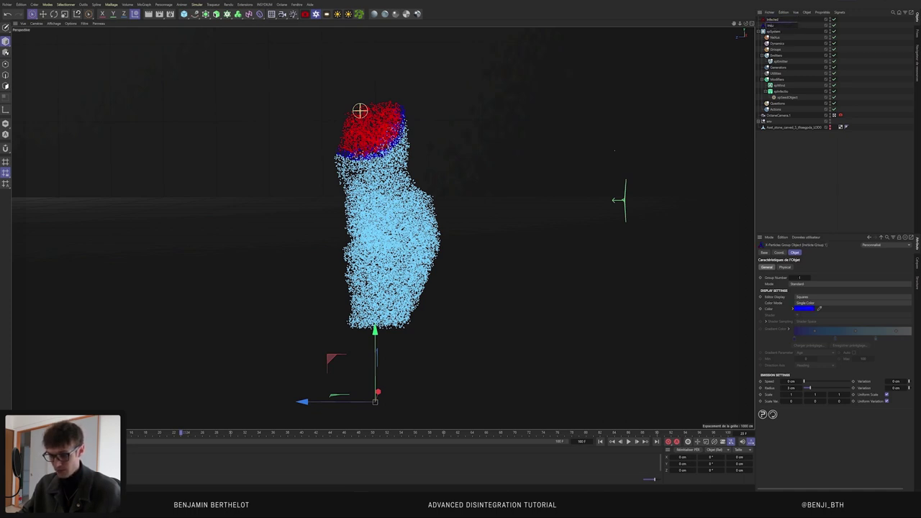
{"action": "type", "text": "insulate"}
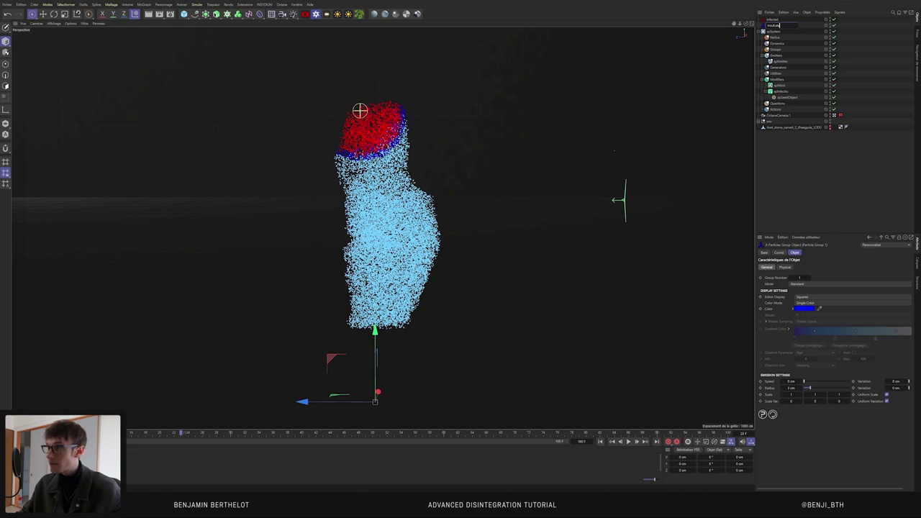
{"action": "key", "text": "Return"}
Step: Move both particle groups into the Groups folder
{"action": "left_click", "coordinate": [774, 20], "text": "shift"}
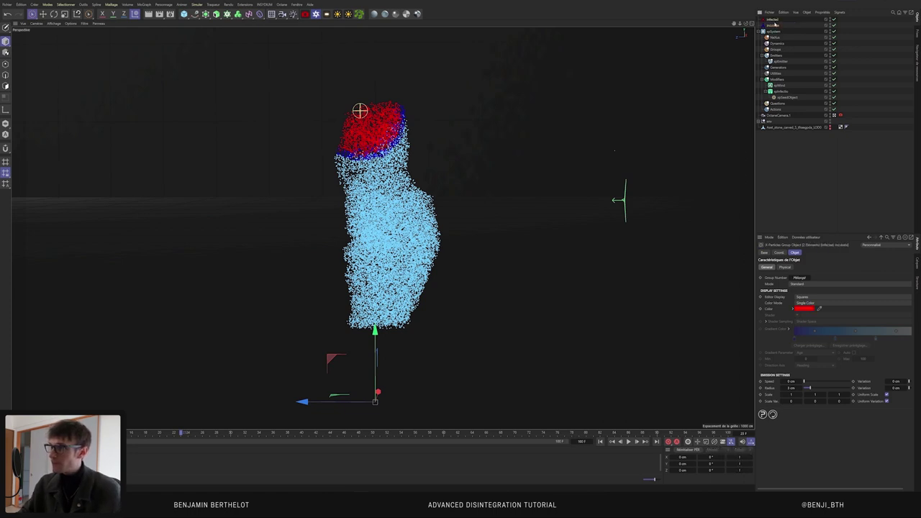
{"action": "left_click_drag", "start_coordinate": [775, 26], "coordinate": [781, 51]}
{"action": "left_click", "coordinate": [780, 49]}
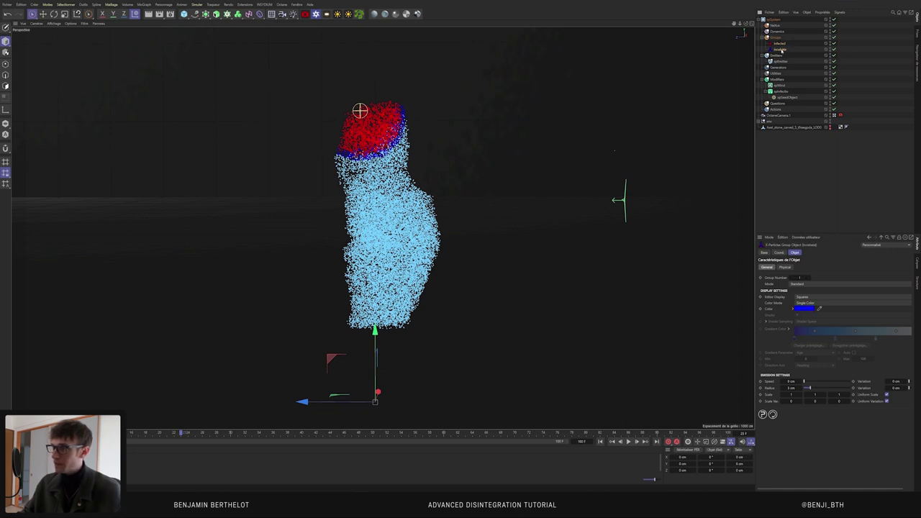
{"action": "left_click", "coordinate": [779, 43]}
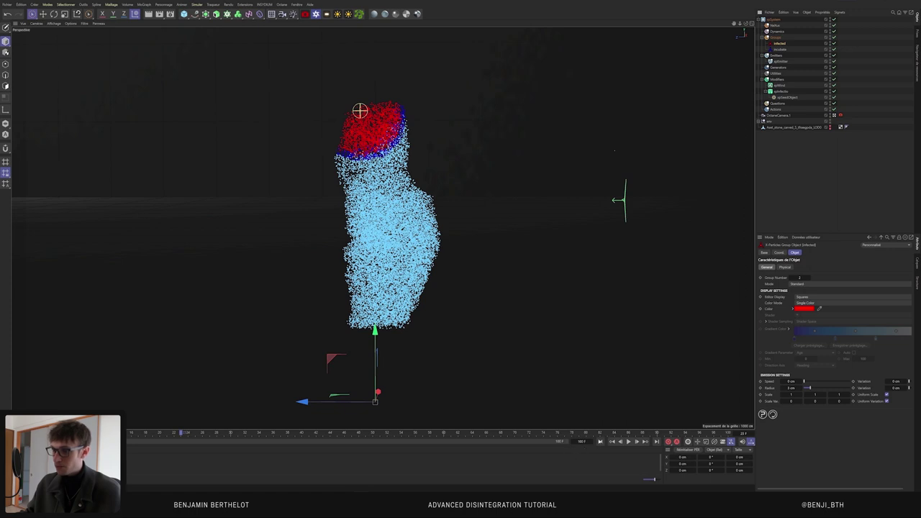
{"action": "left_click", "coordinate": [837, 107]}
Step: Disable the xpWind modifier and play the simulation without wind
{"action": "left_click", "coordinate": [835, 85]}
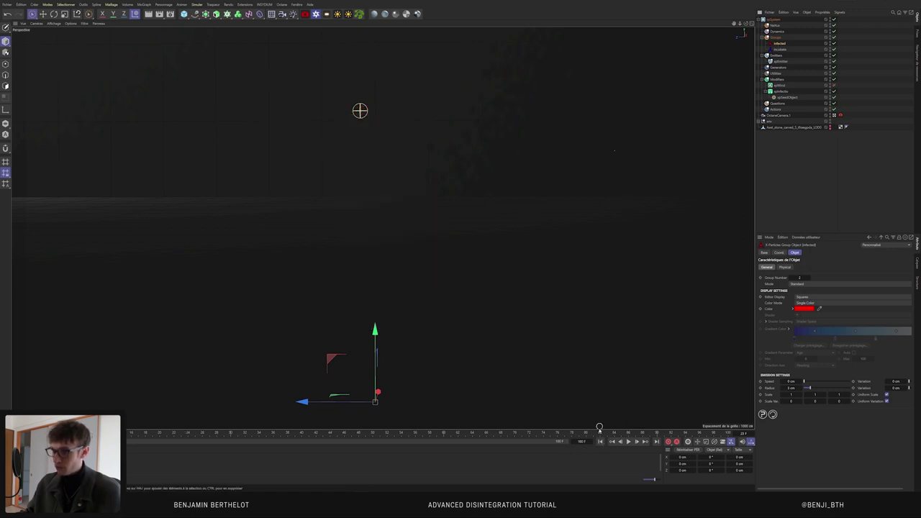
{"action": "left_click", "coordinate": [629, 442]}
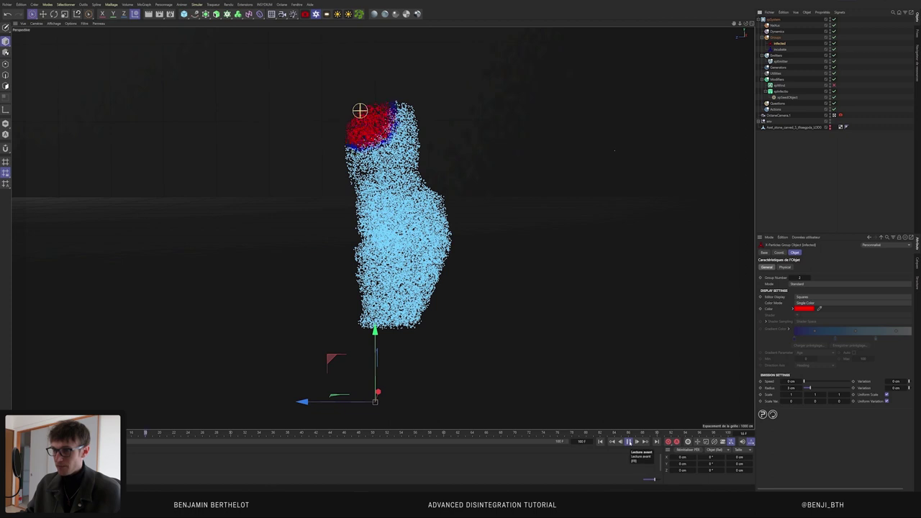
{"action": "left_click", "coordinate": [628, 441]}
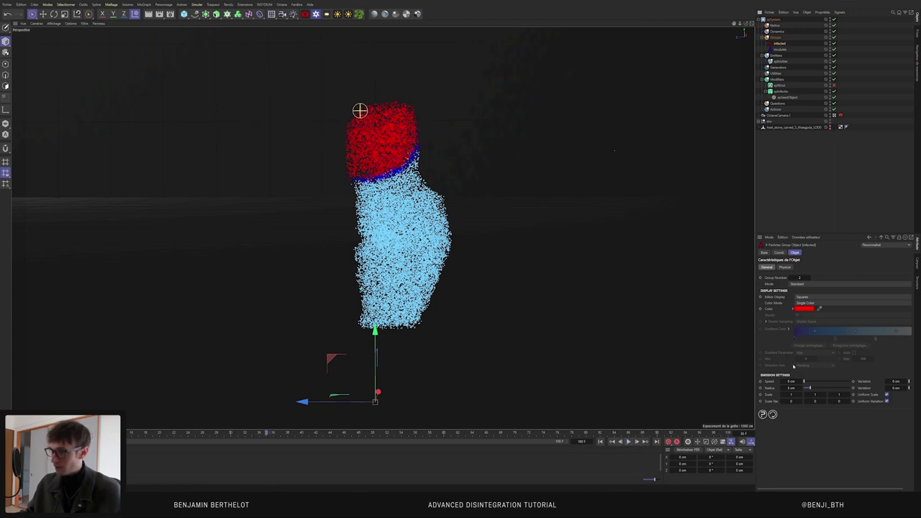
Step: Test the Infected group with a 100 cm speed by replaying the simulation
{"action": "left_click", "coordinate": [792, 382]}
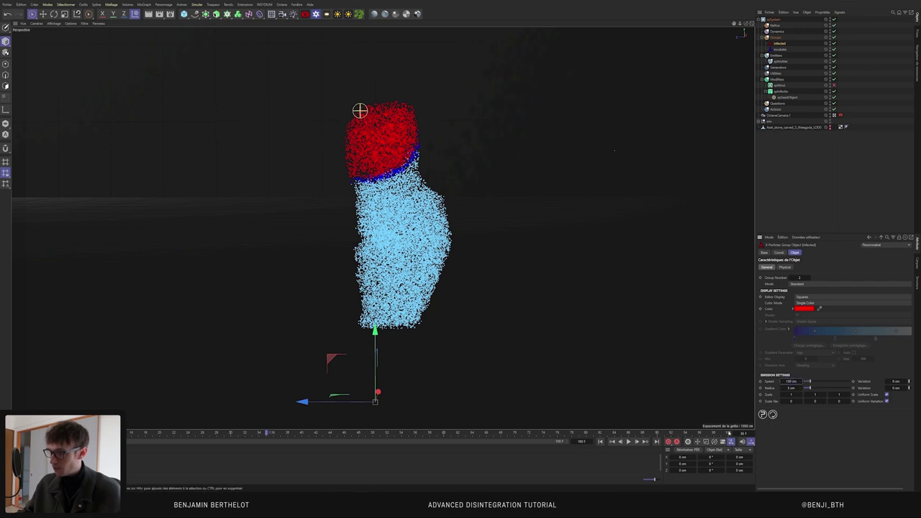
{"action": "left_click", "coordinate": [628, 443]}
{"action": "left_click", "coordinate": [628, 443]}
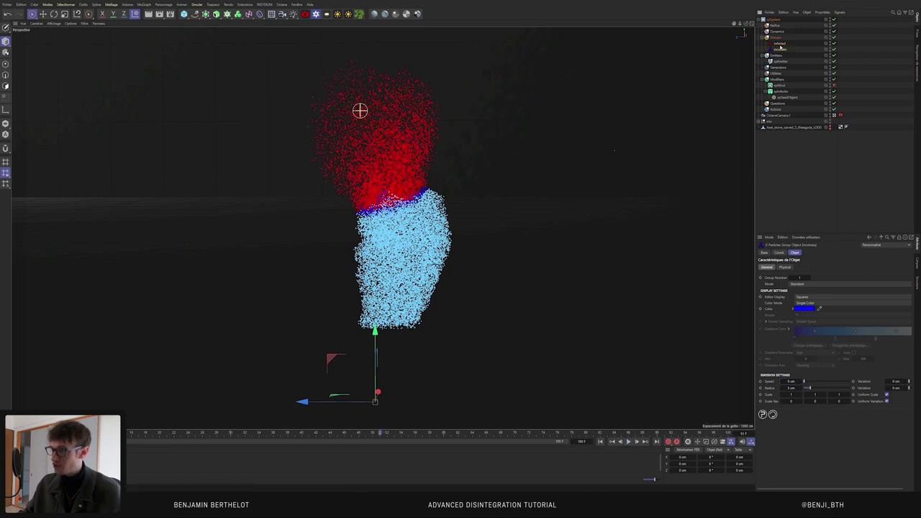
Step: Set the Infected group's speed back to 0 cm
{"action": "left_click", "coordinate": [779, 49]}
{"action": "left_click", "coordinate": [779, 44]}
{"action": "left_click", "coordinate": [780, 49]}
{"action": "left_click", "coordinate": [779, 43]}
{"action": "left_click", "coordinate": [780, 49]}
{"action": "left_click", "coordinate": [606, 443]}
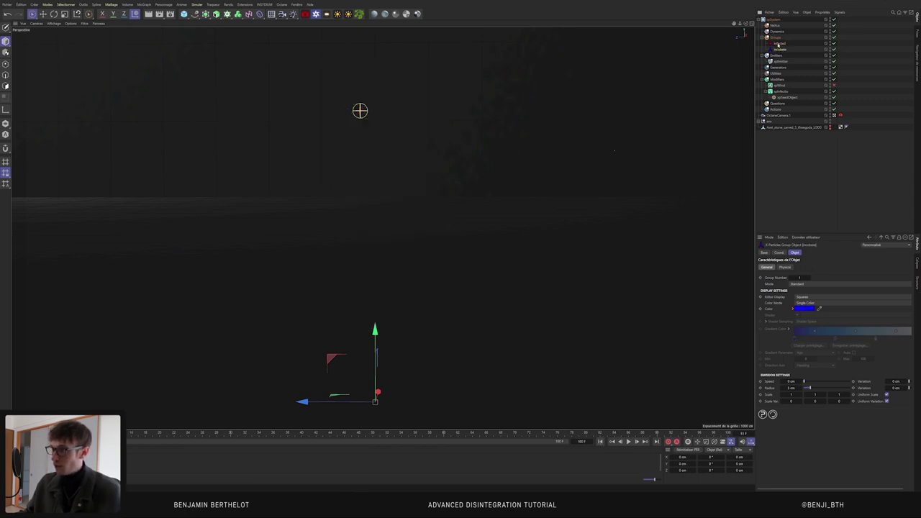
{"action": "type", "text": "0"}
{"action": "key", "text": "Return"}
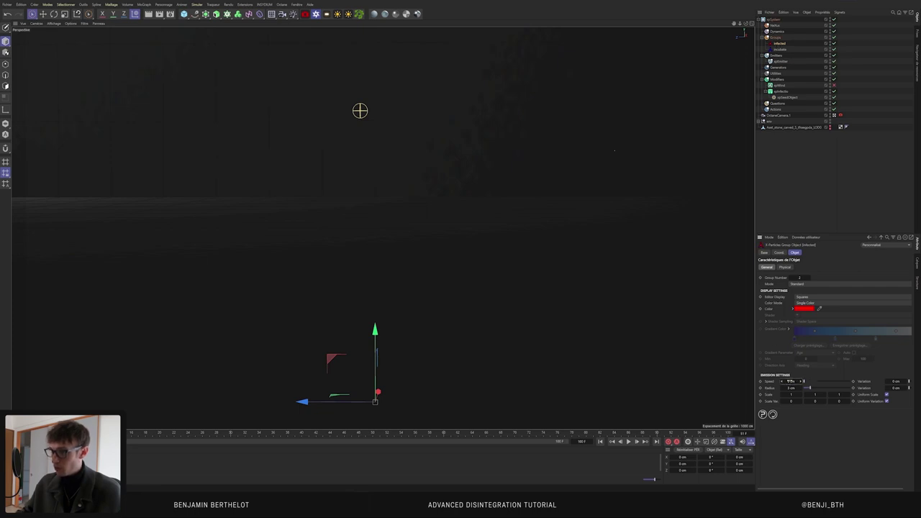
Step: Re-enable the xpWind modifier and test-run the simulation
{"action": "left_click", "coordinate": [779, 49]}
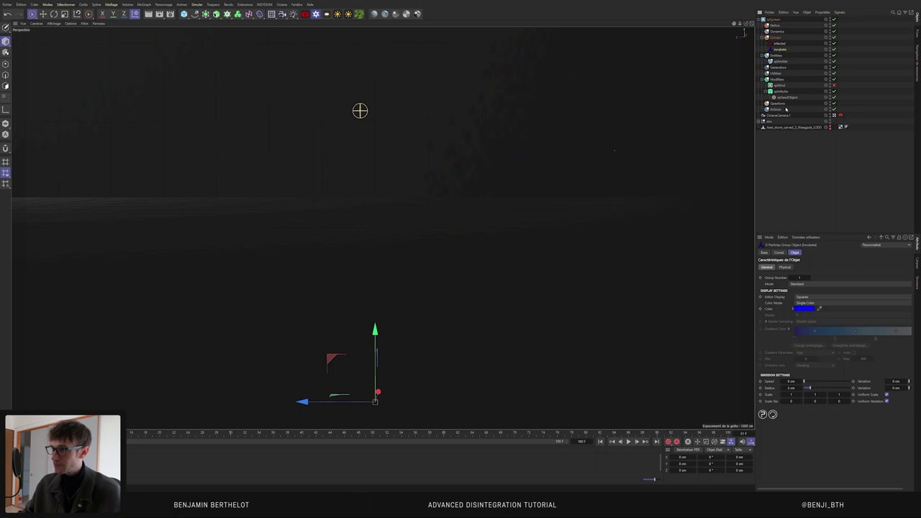
{"action": "left_click", "coordinate": [781, 86]}
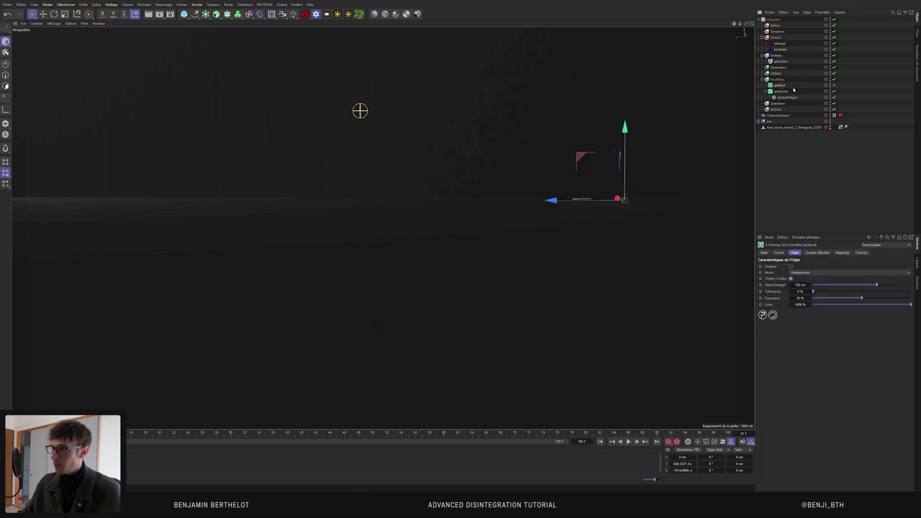
{"action": "left_click", "coordinate": [834, 86]}
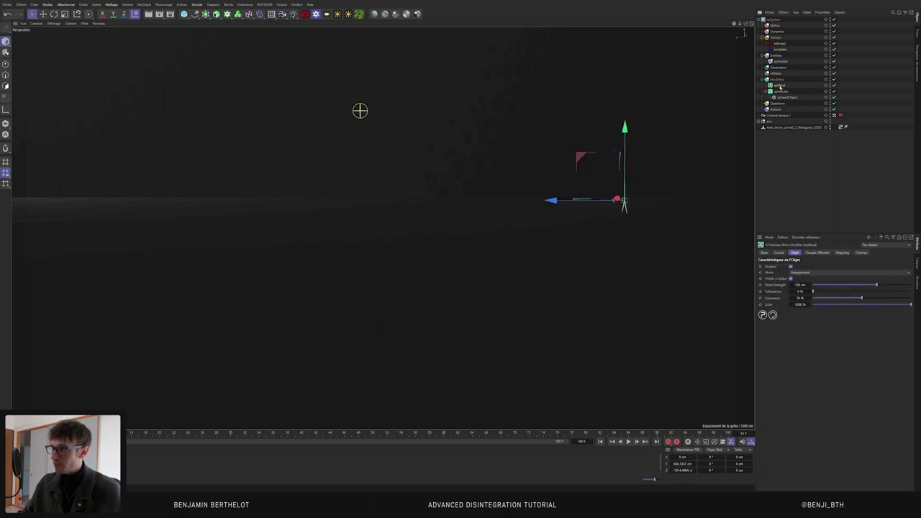
{"action": "left_click", "coordinate": [627, 442]}
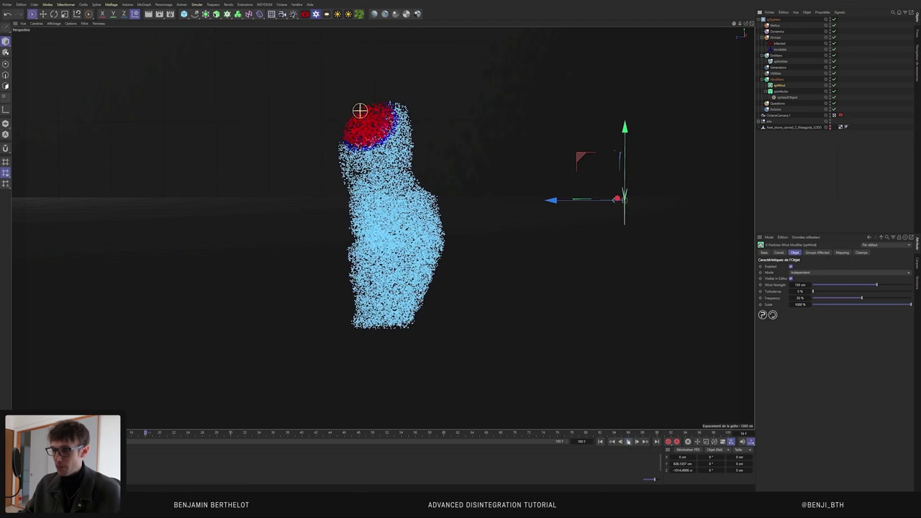
{"action": "left_click", "coordinate": [603, 442]}
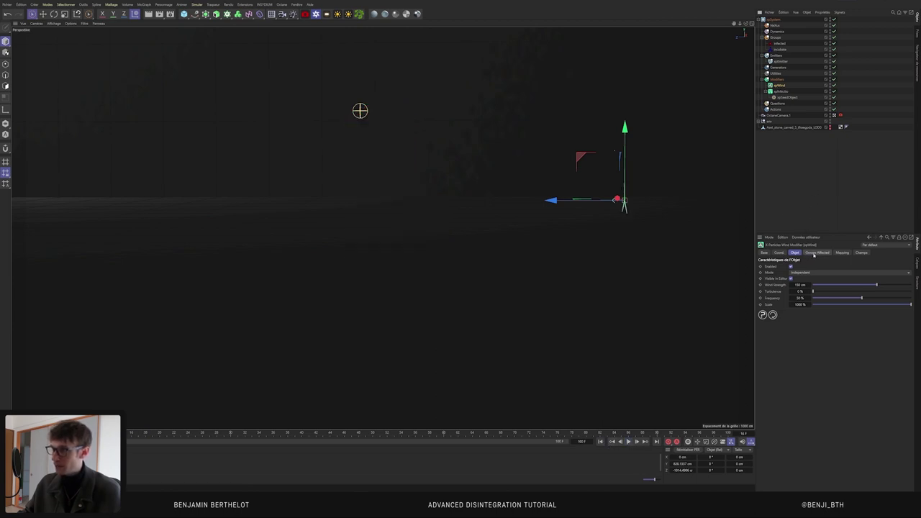
Step: Restrict xpWind to the Infected and Incubate groups and preview the particles blowing off
{"action": "left_click", "coordinate": [814, 254]}
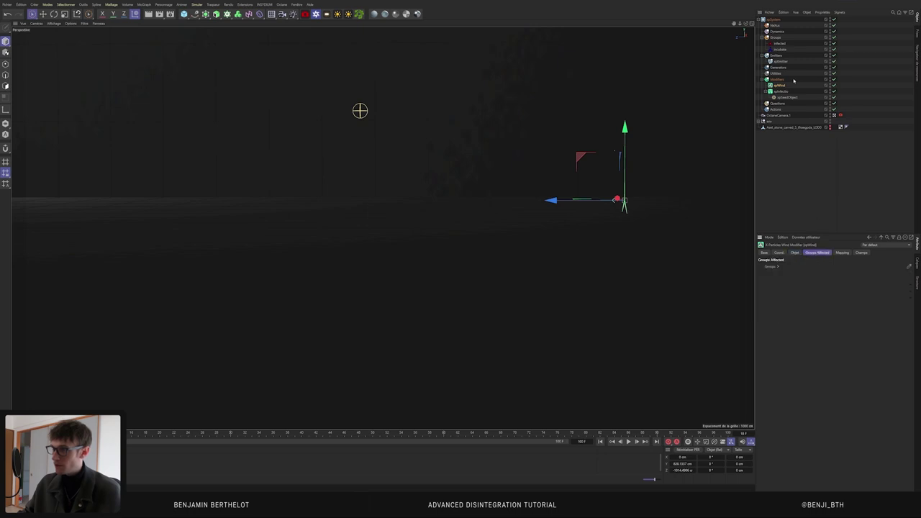
{"action": "left_click_drag", "start_coordinate": [782, 45], "coordinate": [801, 267]}
{"action": "left_click_drag", "start_coordinate": [779, 48], "coordinate": [794, 275]}
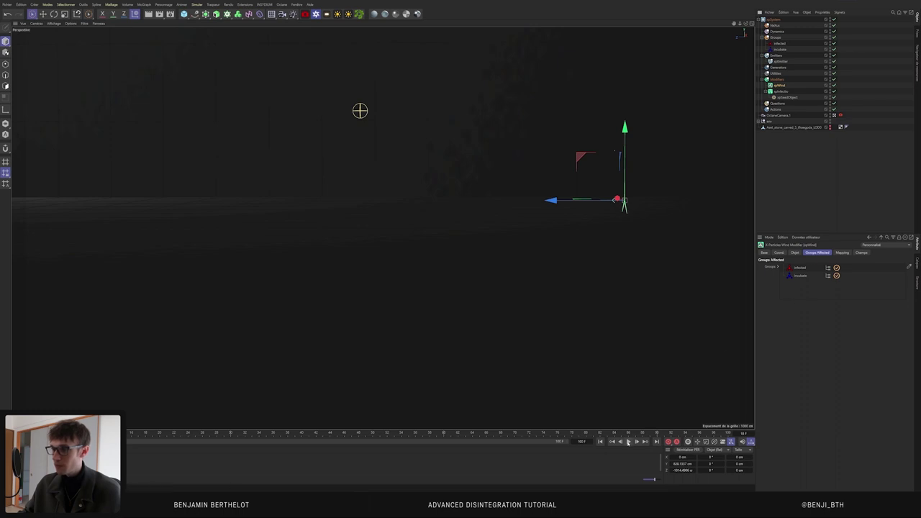
{"action": "left_click", "coordinate": [629, 441]}
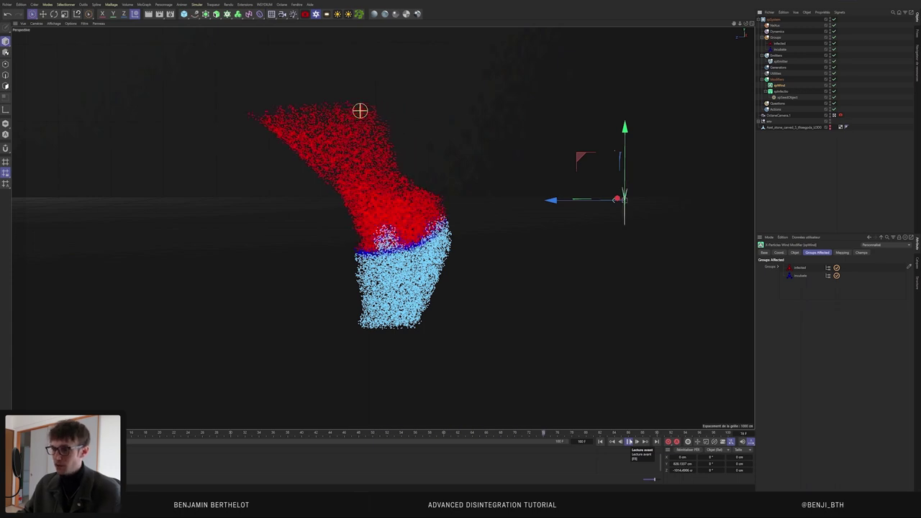
{"action": "left_click", "coordinate": [629, 441]}
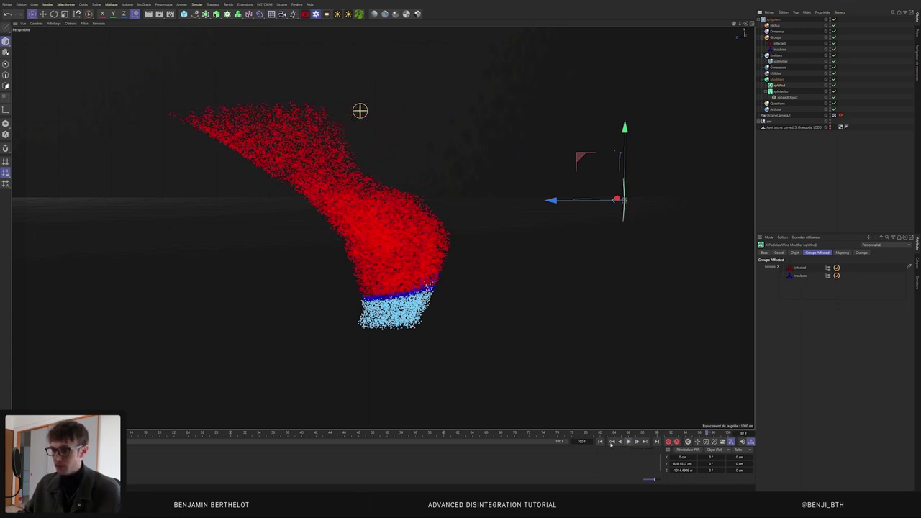
{"action": "left_click", "coordinate": [612, 442]}
{"action": "left_click", "coordinate": [629, 442]}
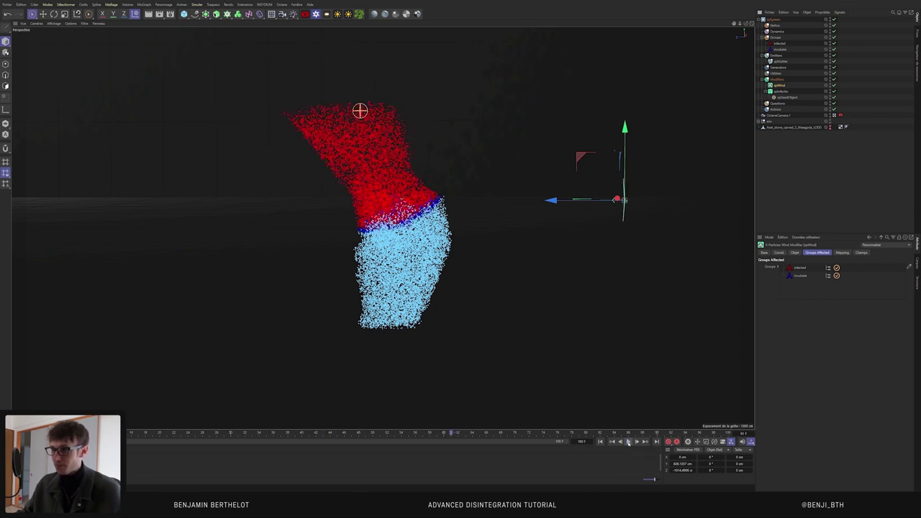
{"action": "left_click", "coordinate": [600, 442]}
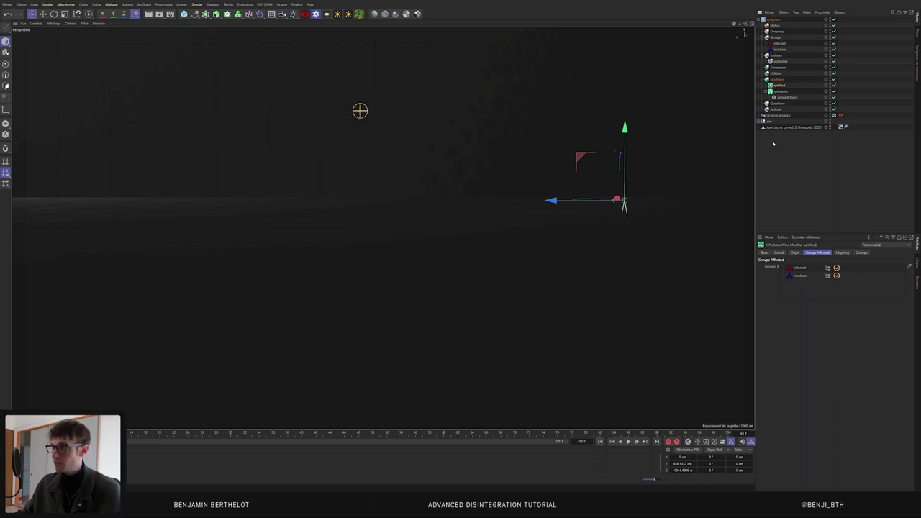
Step: Add an xpTurbulence modifier, duplicate it, and set the copy's Scale to 50 %
{"action": "left_click", "coordinate": [778, 80]}
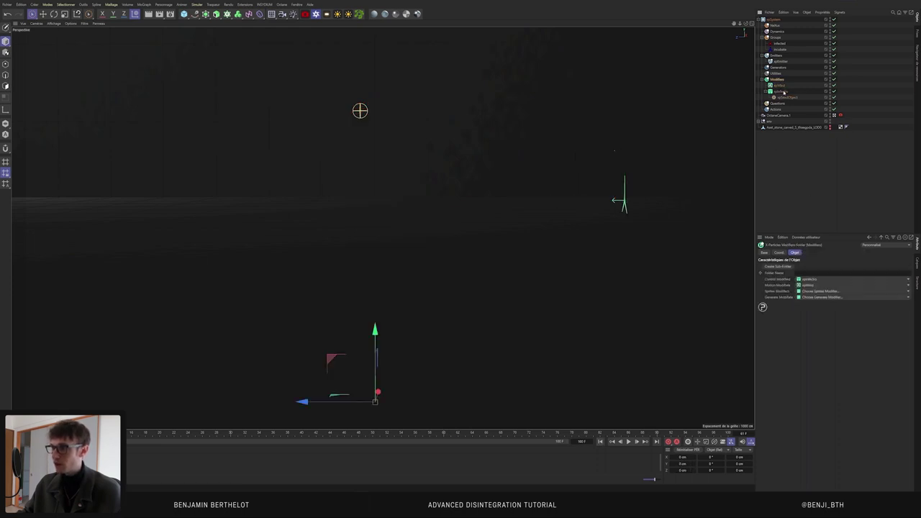
{"action": "left_click", "coordinate": [910, 285]}
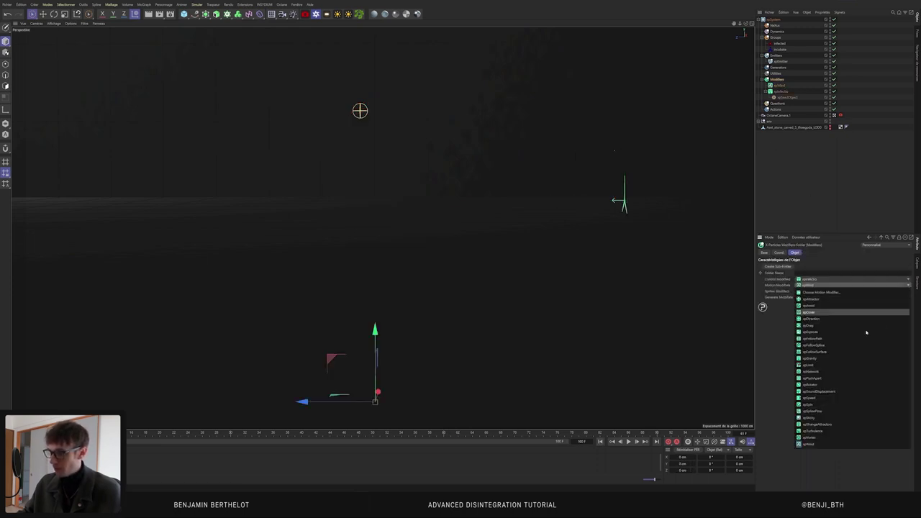
{"action": "left_click", "coordinate": [821, 431]}
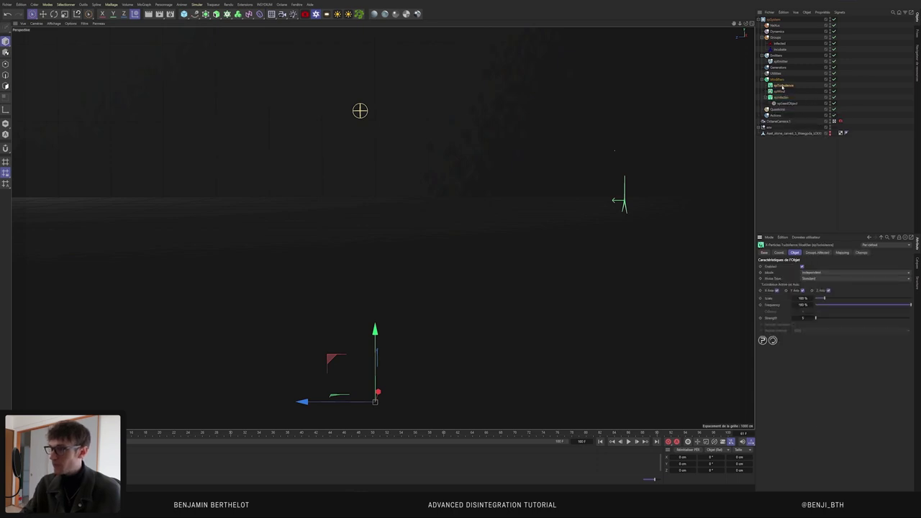
{"action": "left_click_drag", "start_coordinate": [785, 85], "coordinate": [783, 102], "text": "ctrl"}
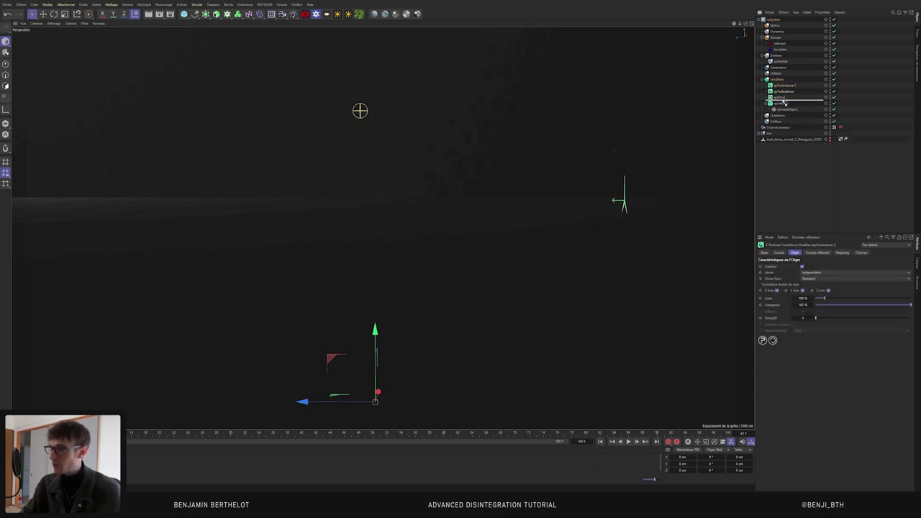
{"action": "left_click", "coordinate": [785, 86]}
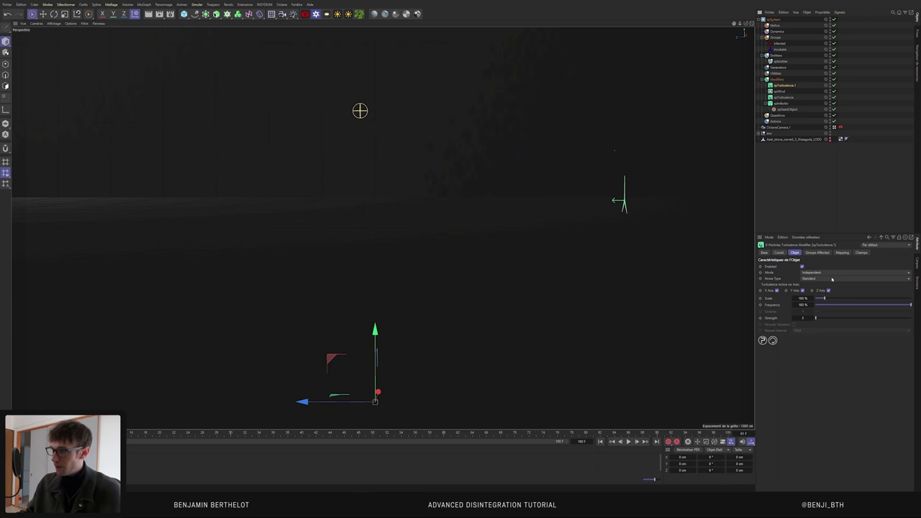
{"action": "double_click", "coordinate": [803, 298]}
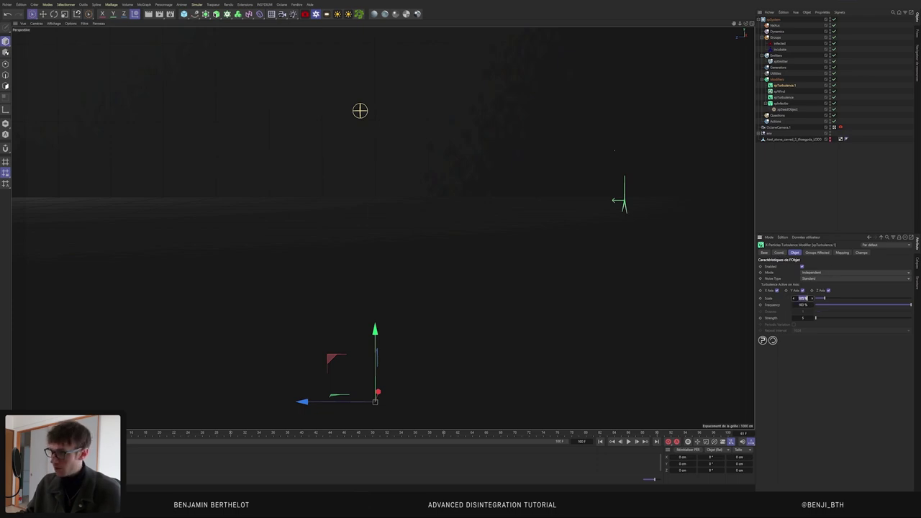
{"action": "key", "text": "Tab"}
Step: Set the xpWind modifier's turbulence to 30 %
{"action": "left_click", "coordinate": [781, 92]}
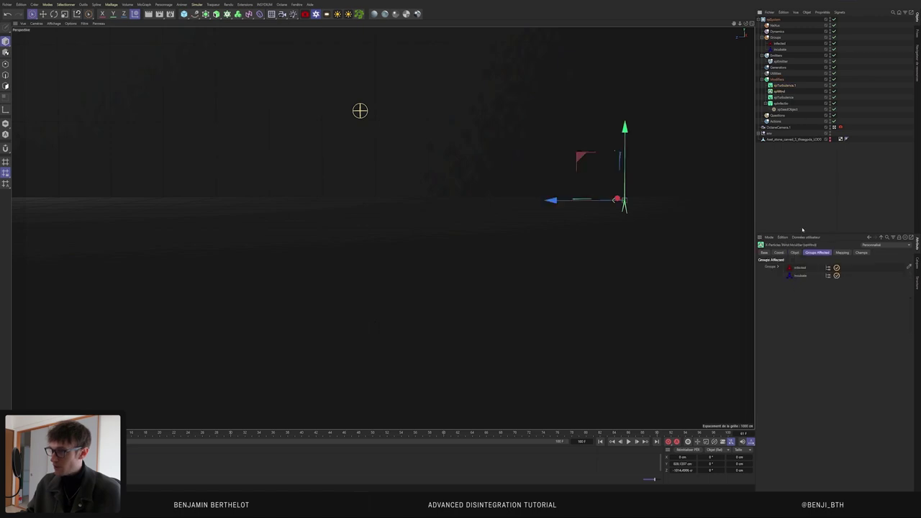
{"action": "left_click", "coordinate": [793, 252]}
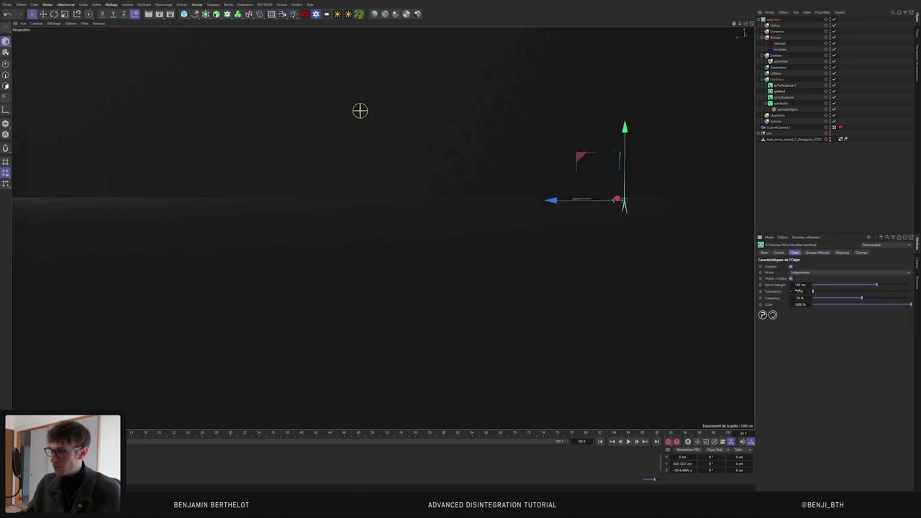
{"action": "left_click", "coordinate": [806, 285]}
{"action": "key", "text": "Tab"}
{"action": "type", "text": "30"}
{"action": "key", "text": "Tab"}
{"action": "key", "text": "Tab"}
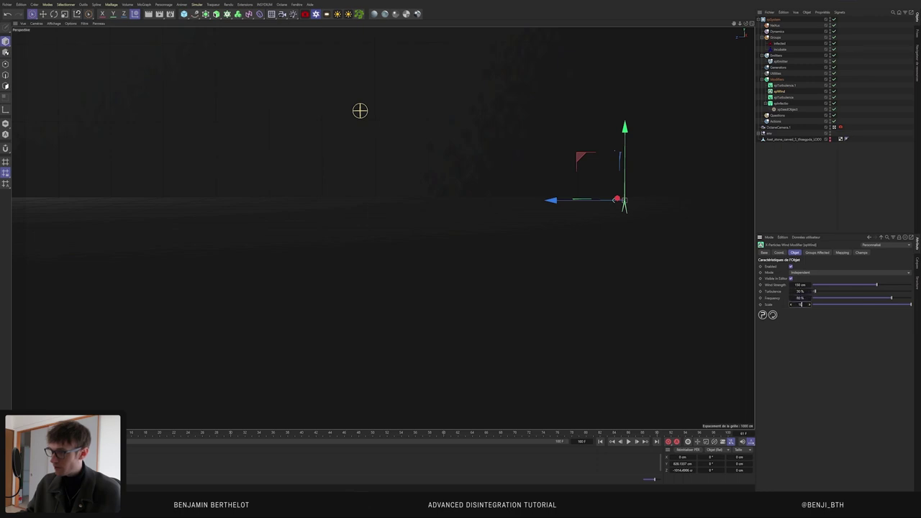
{"action": "type", "text": "100"}
Step: Switch the original xpTurbulence noise type to Turbulence with 10 octaves
{"action": "left_click", "coordinate": [782, 98]}
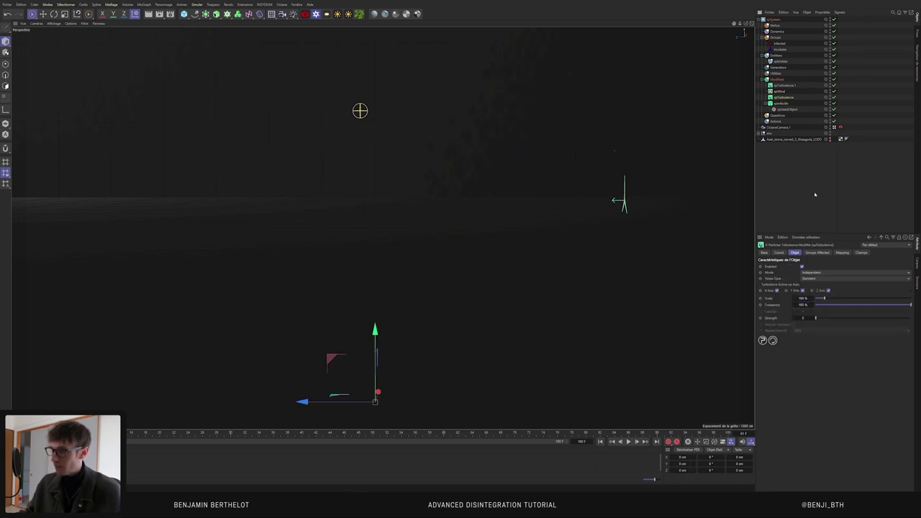
{"action": "left_click", "coordinate": [811, 279]}
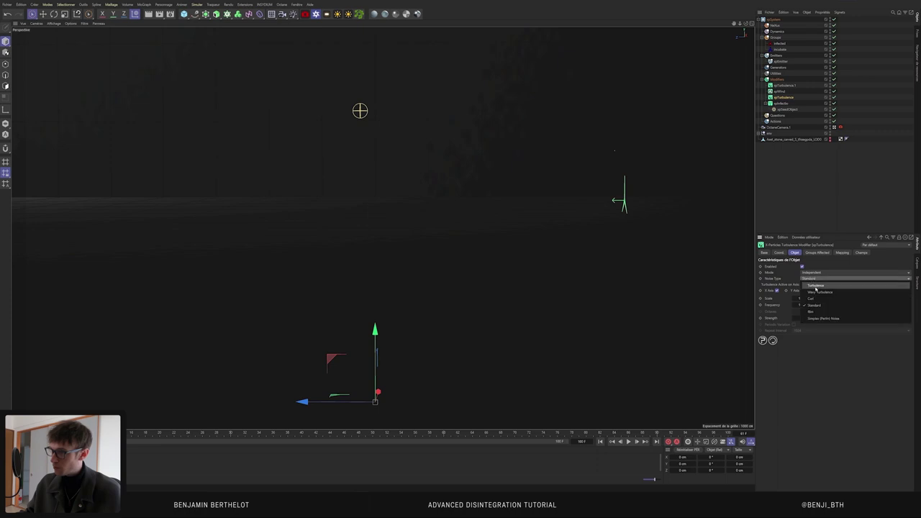
{"action": "left_click", "coordinate": [818, 288]}
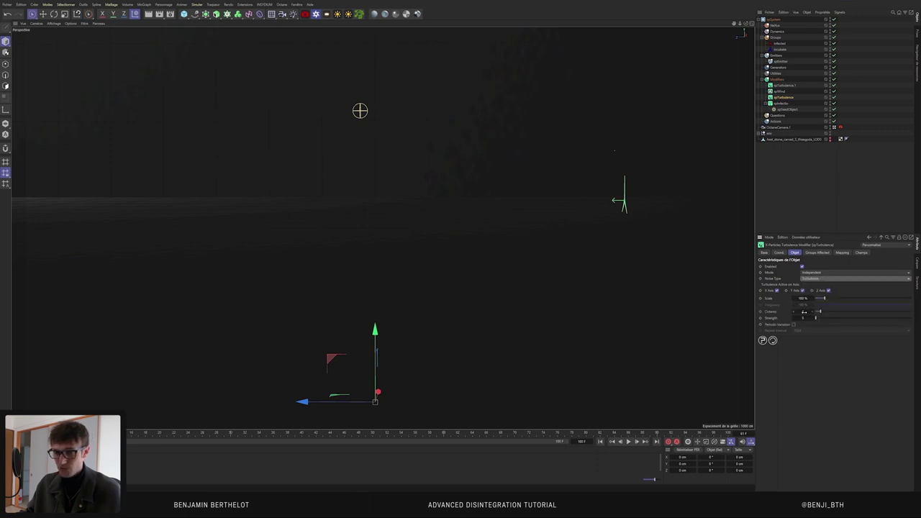
{"action": "left_click", "coordinate": [804, 311]}
{"action": "key", "text": "Tab"}
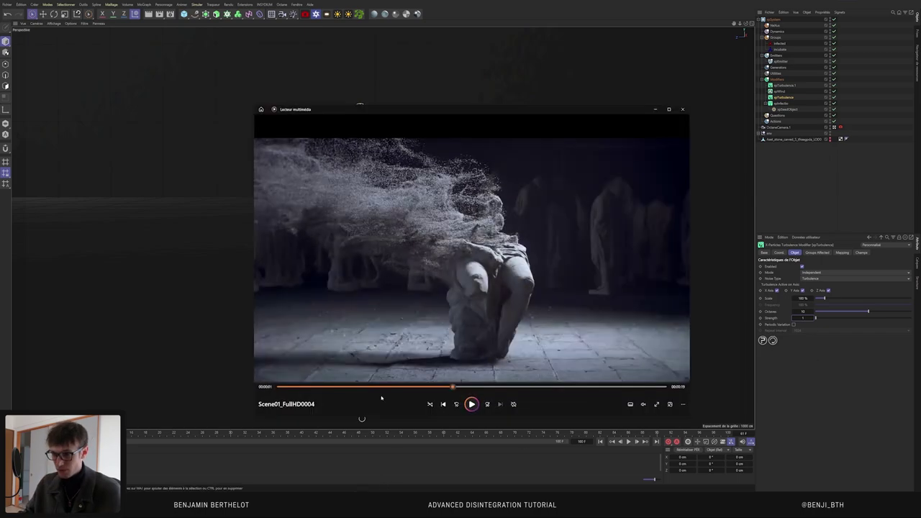
Step: Scrub the reference disintegration clip to a later moment, then minimize Windows Media Player
{"action": "left_click_drag", "start_coordinate": [394, 388], "coordinate": [406, 387]}
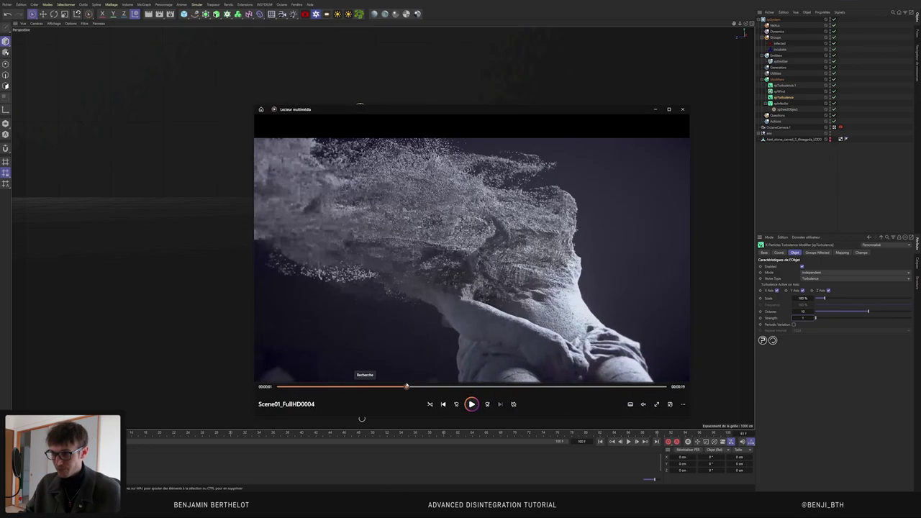
{"action": "left_click", "coordinate": [655, 109]}
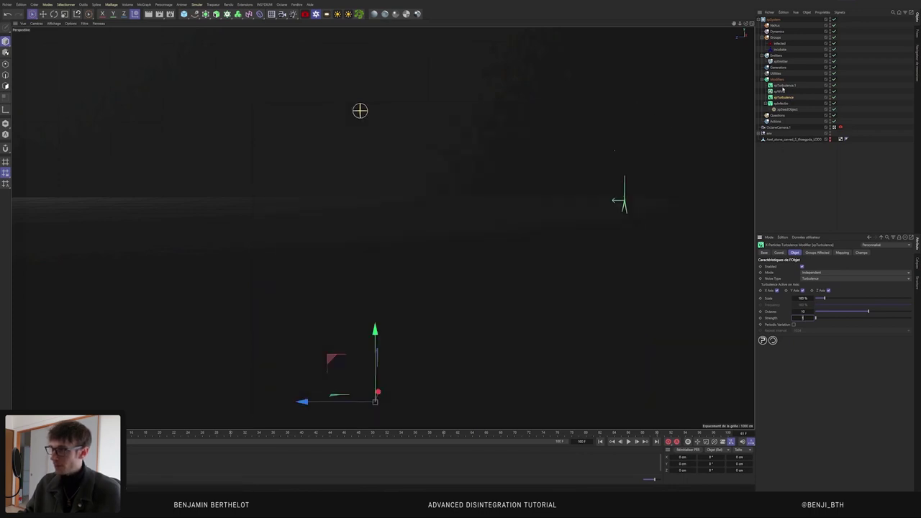
Step: Drag particle groups, including infected, into xpTurbulence.1's Groups Affected list
{"action": "left_click", "coordinate": [782, 90]}
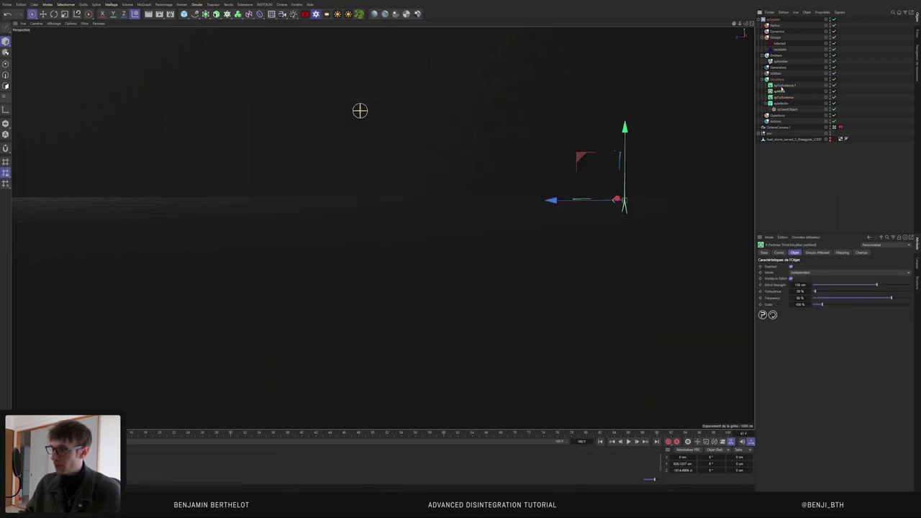
{"action": "left_click", "coordinate": [784, 85]}
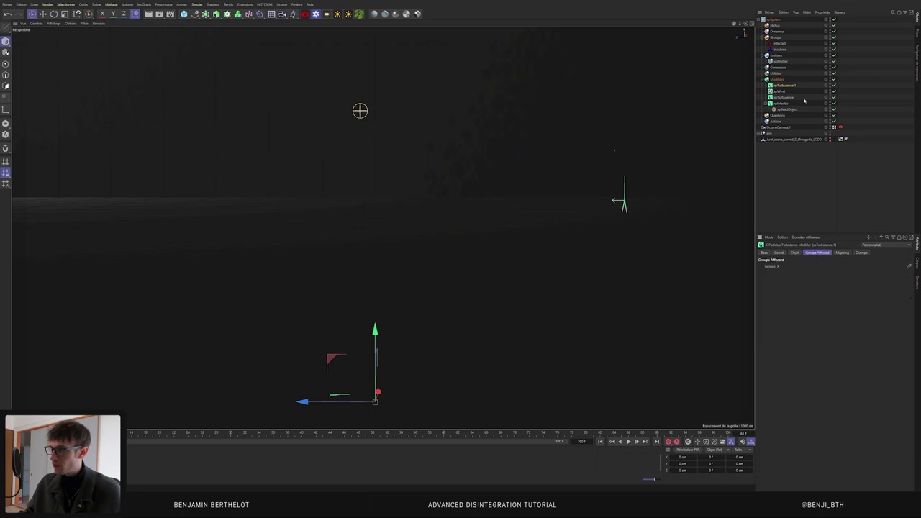
{"action": "left_click_drag", "start_coordinate": [780, 49], "coordinate": [819, 282]}
{"action": "left_click_drag", "start_coordinate": [780, 44], "coordinate": [802, 287]}
Step: Make xpTurbulence affect the infected and incubate groups, then preview and rewind the simulation
{"action": "left_click", "coordinate": [779, 99]}
{"action": "left_click_drag", "start_coordinate": [778, 45], "coordinate": [800, 269]}
{"action": "left_click_drag", "start_coordinate": [779, 48], "coordinate": [805, 280]}
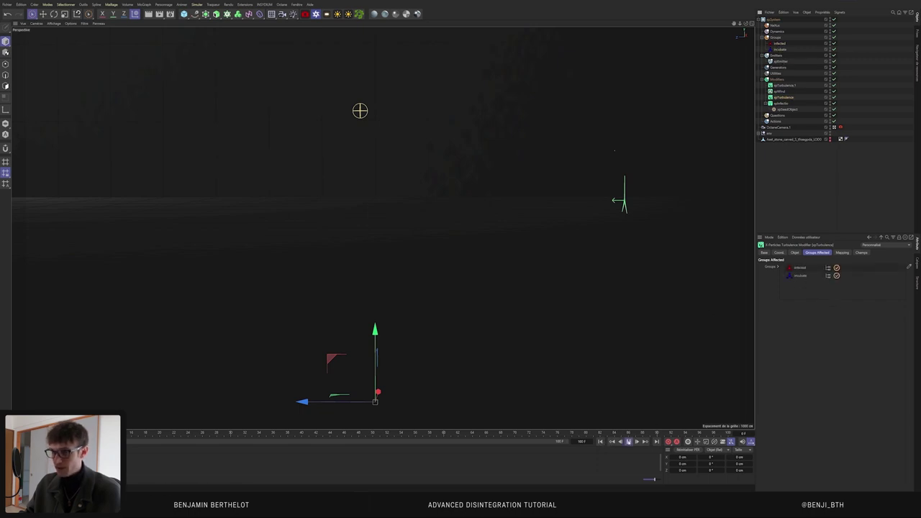
{"action": "left_click", "coordinate": [628, 442]}
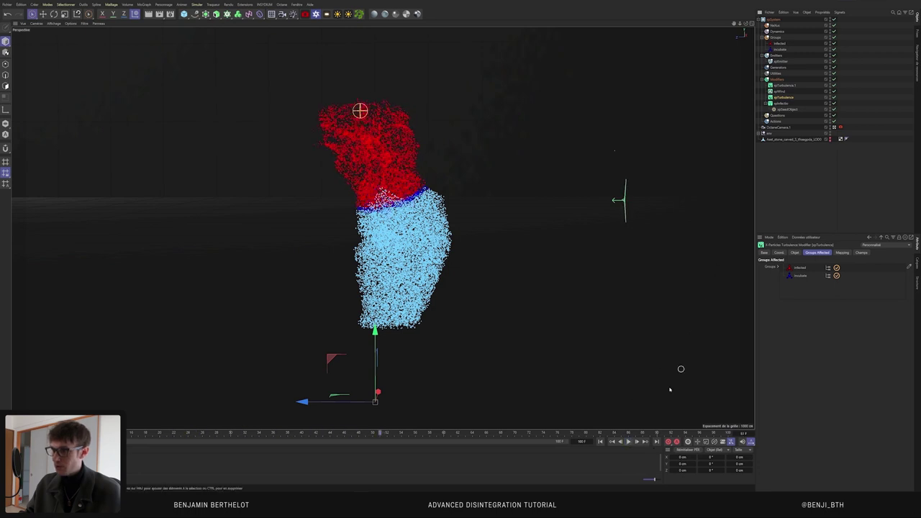
{"action": "key", "text": "shift+F"}
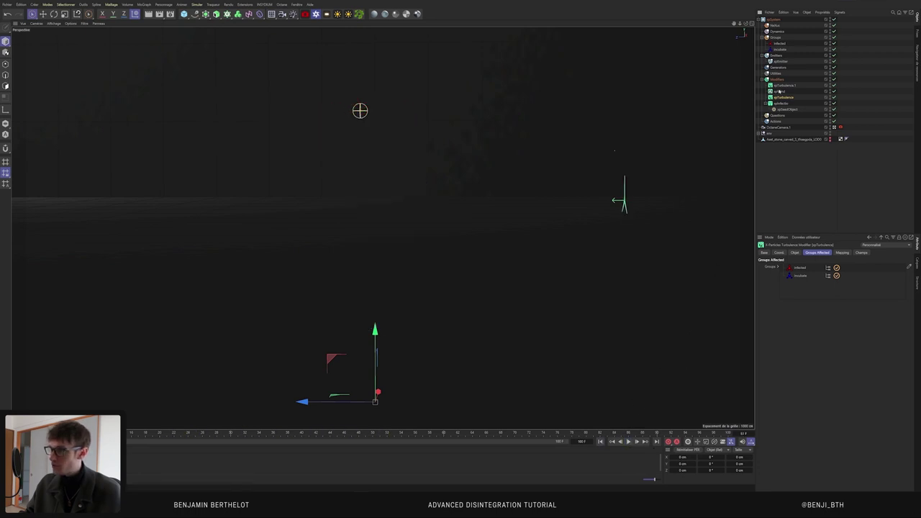
Step: Nudge the xpSeekObject target along z and slightly upward, deselect it, and play the simulation
{"action": "left_click", "coordinate": [786, 108]}
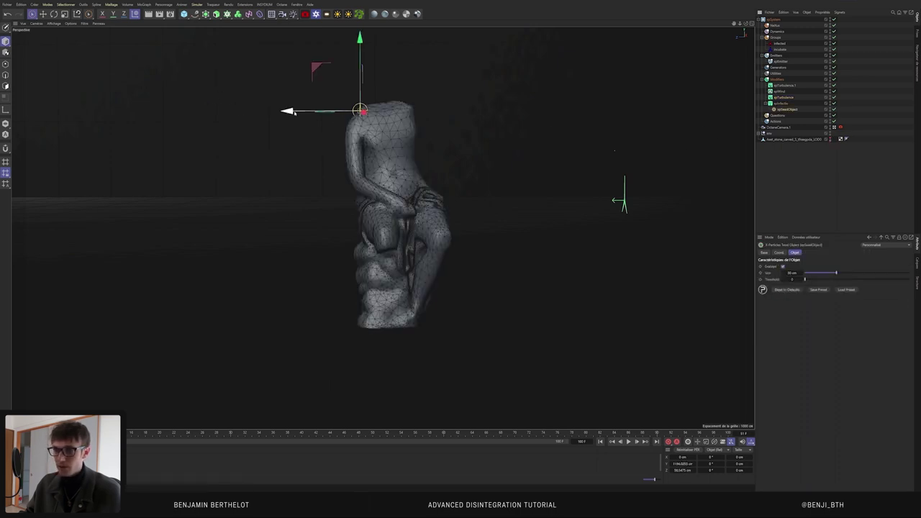
{"action": "left_click_drag", "start_coordinate": [318, 114], "coordinate": [313, 116]}
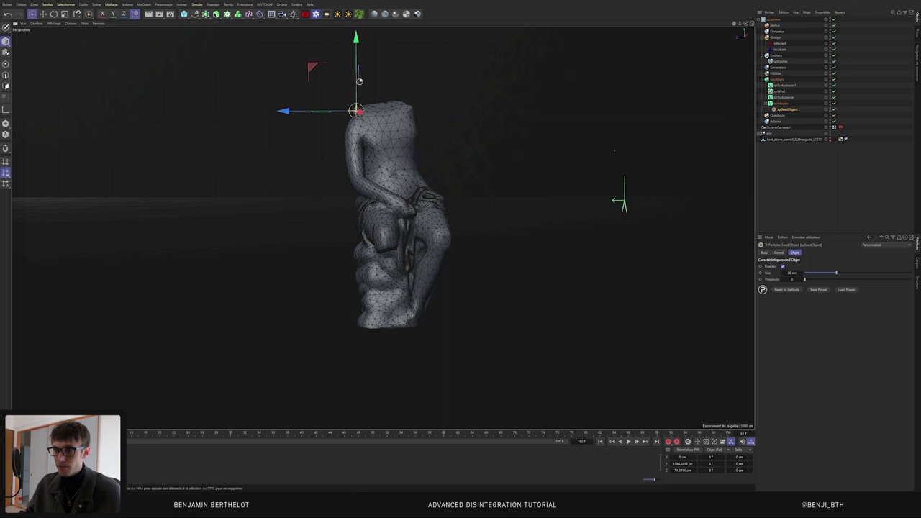
{"action": "left_click_drag", "start_coordinate": [357, 83], "coordinate": [357, 80]}
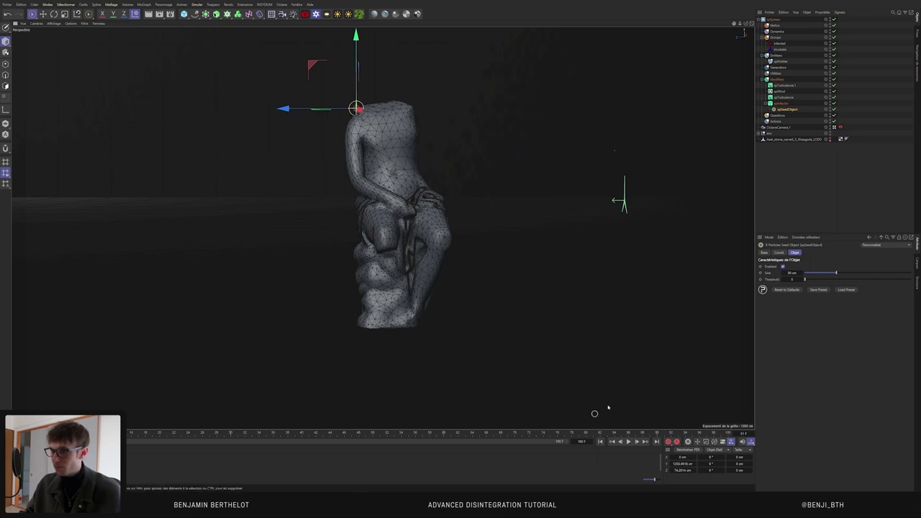
{"action": "left_click", "coordinate": [832, 139]}
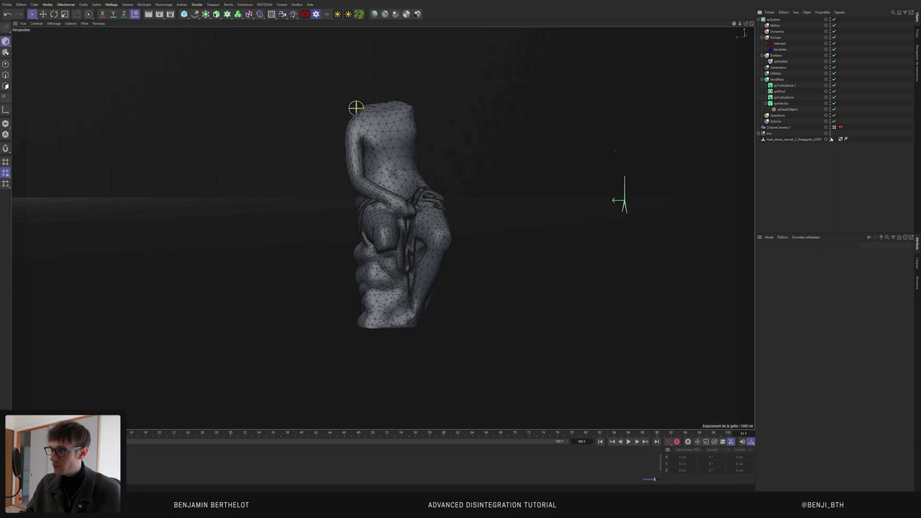
{"action": "left_click", "coordinate": [629, 442]}
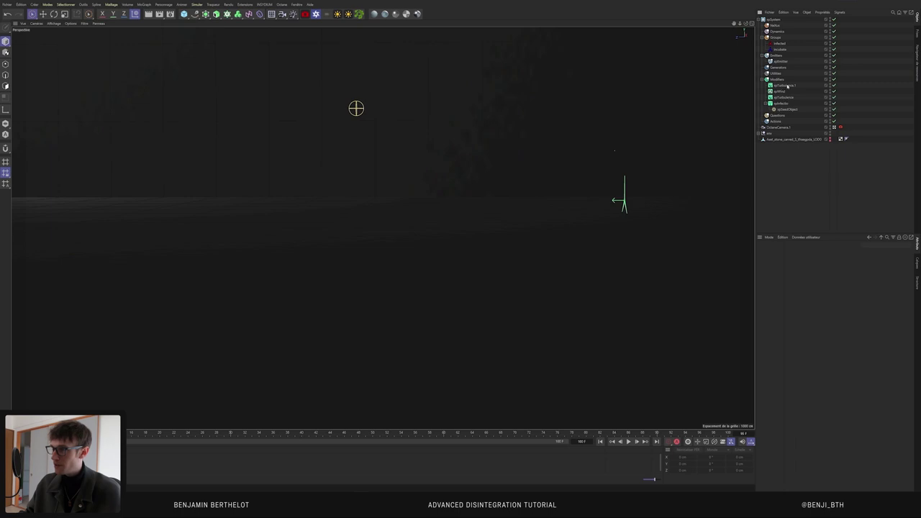
Step: Raise xpEmitter's Shot Count to 100000 and bring up the xpInfector settings
{"action": "left_click", "coordinate": [779, 61]}
{"action": "type", "text": "15"}
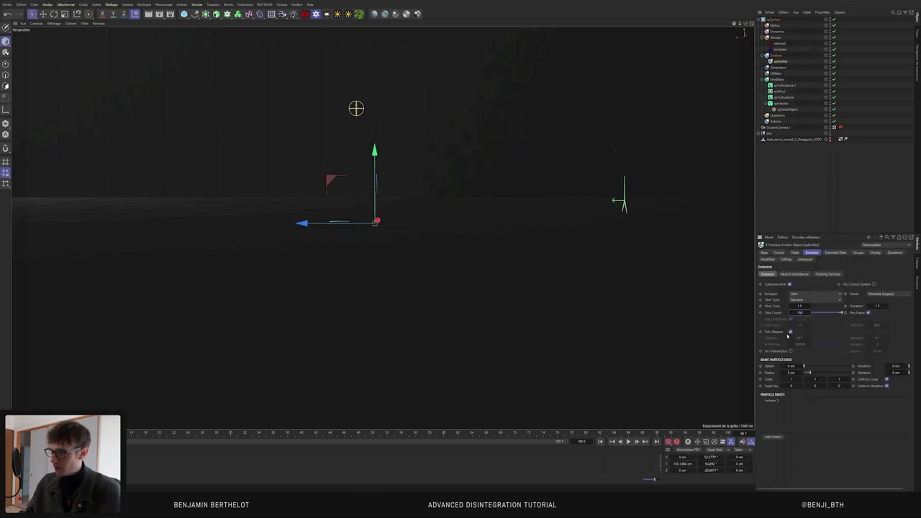
{"action": "type", "text": "00000"}
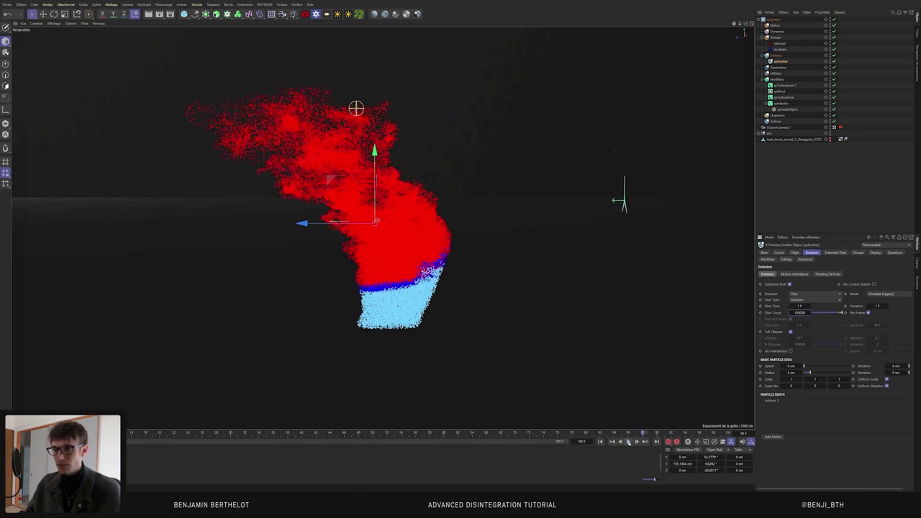
{"action": "left_click", "coordinate": [781, 103]}
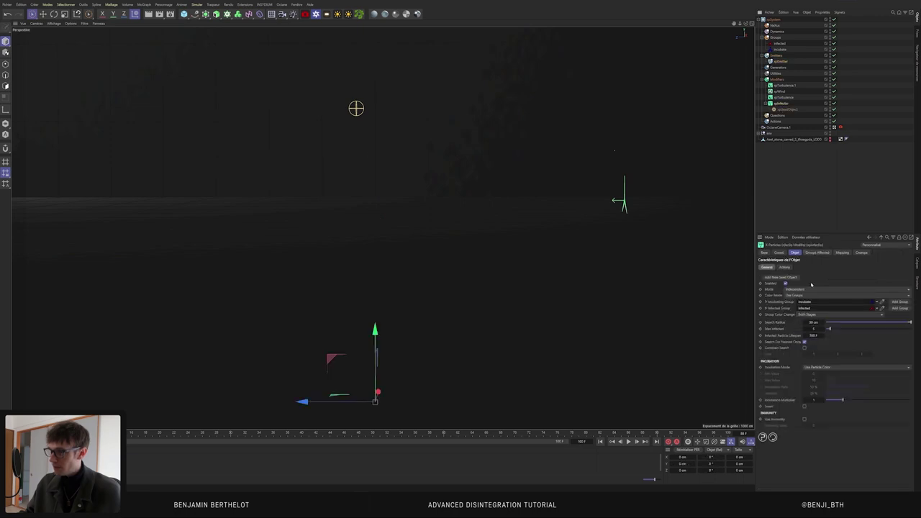
Step: Set the infector's Search Radius to 20 cm and extend the timeline end to frame 150
{"action": "type", "text": "20"}
{"action": "key", "text": "Return"}
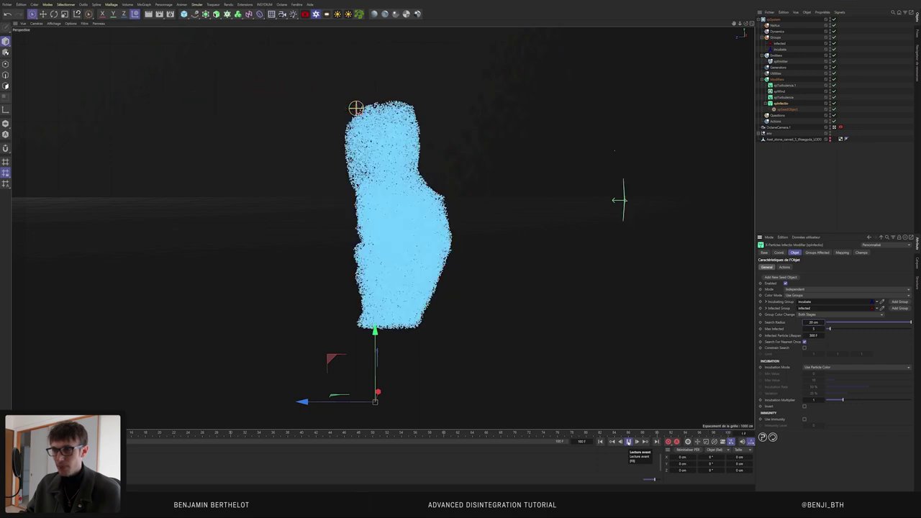
{"action": "left_click", "coordinate": [629, 442]}
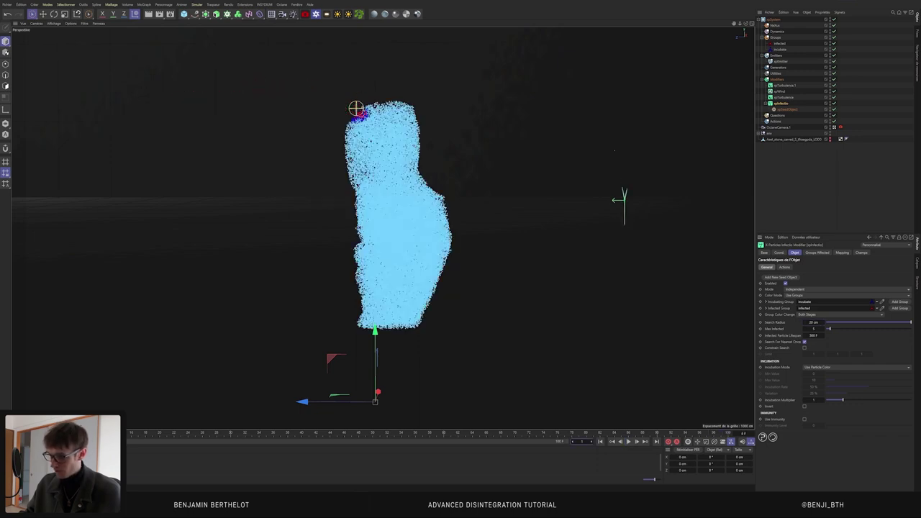
{"action": "type", "text": "50"}
{"action": "key", "text": "Return"}
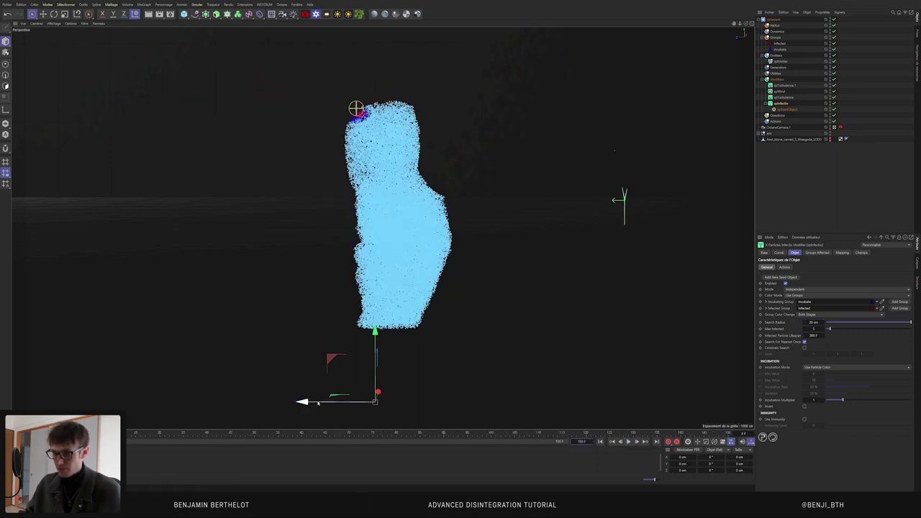
Step: Replay the simulation from frame 0 to watch the infection spread, rewind, and open the Octane Live Viewer
{"action": "left_click", "coordinate": [601, 441]}
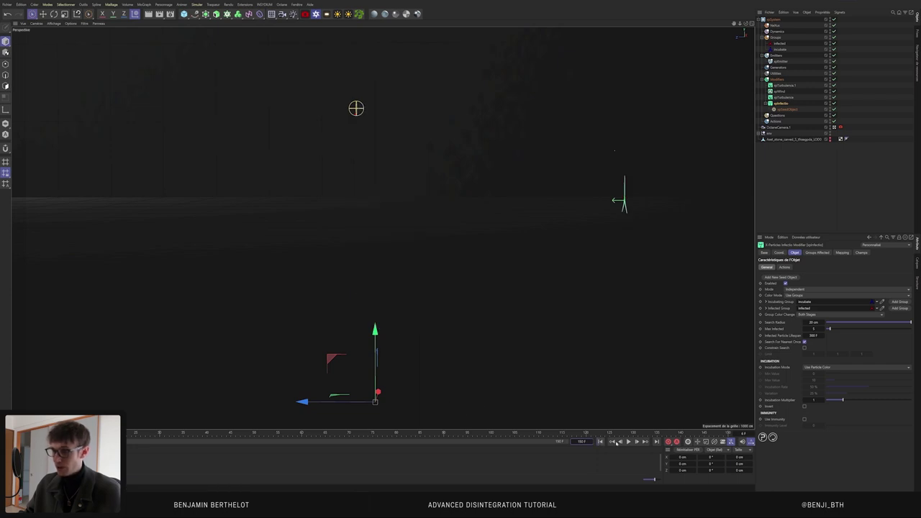
{"action": "left_click", "coordinate": [628, 441]}
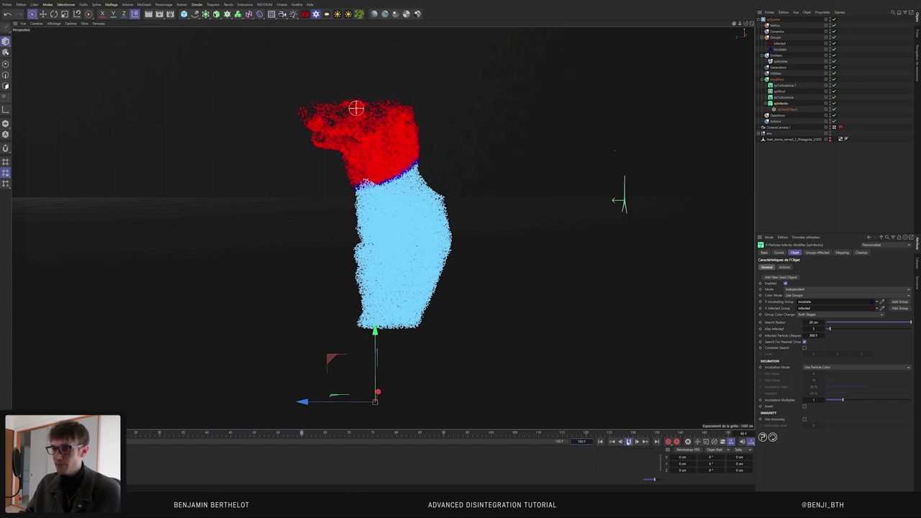
{"action": "left_click", "coordinate": [629, 442]}
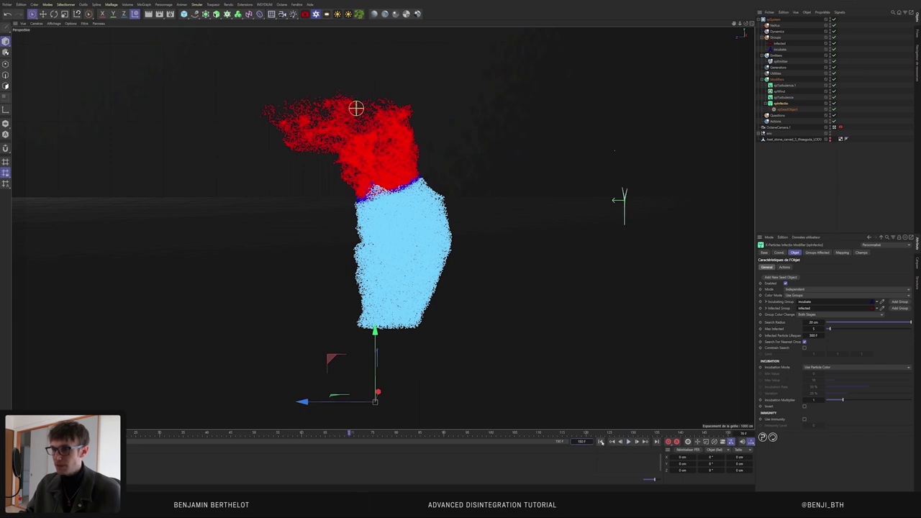
{"action": "left_click", "coordinate": [601, 442]}
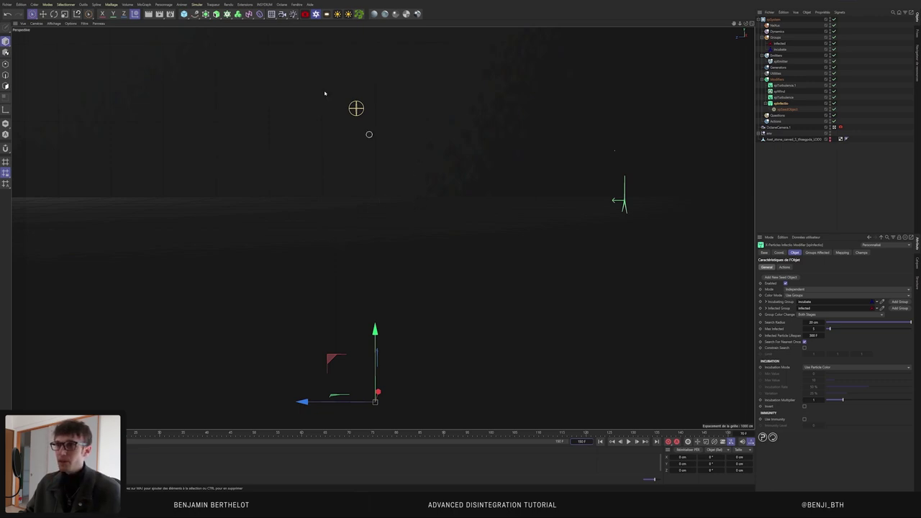
{"action": "left_click", "coordinate": [315, 14]}
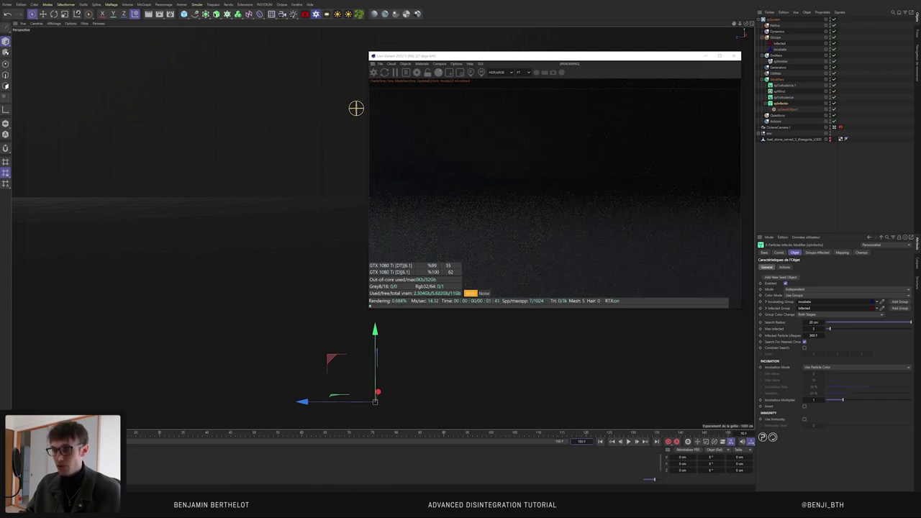
{"action": "left_click", "coordinate": [341, 387]}
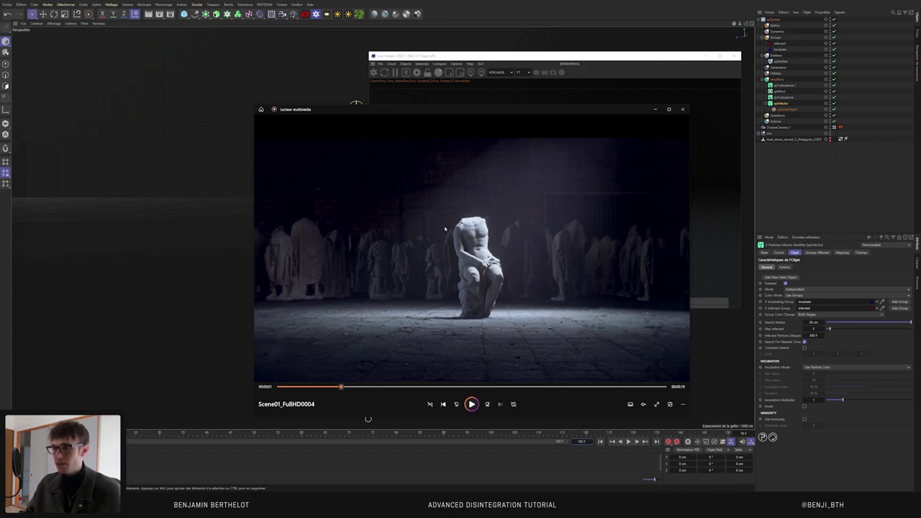
{"action": "left_click_drag", "start_coordinate": [355, 389], "coordinate": [391, 389]}
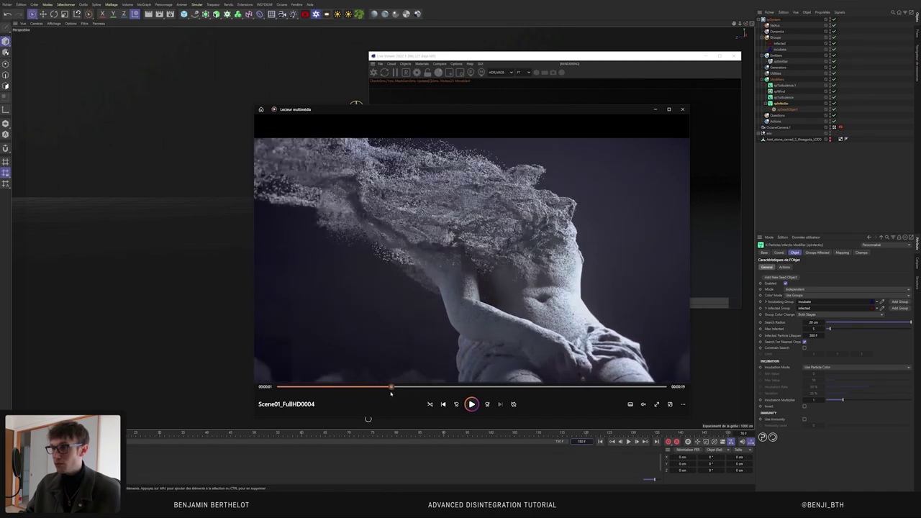
{"action": "left_click", "coordinate": [655, 110]}
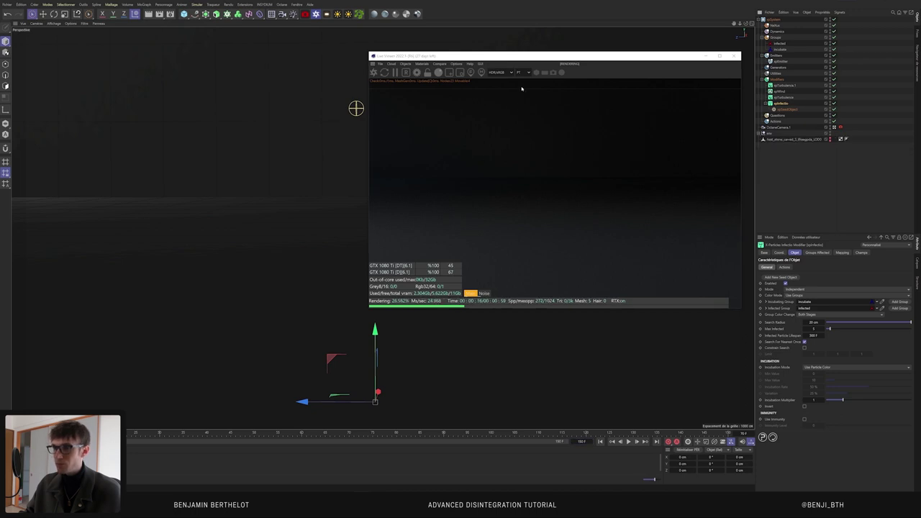
{"action": "mouse_move", "coordinate": [540, 56]}
{"action": "left_mouse_down"}
{"action": "mouse_move", "coordinate": [524, 42]}
{"action": "mouse_move", "coordinate": [541, 49]}
{"action": "left_mouse_up"}
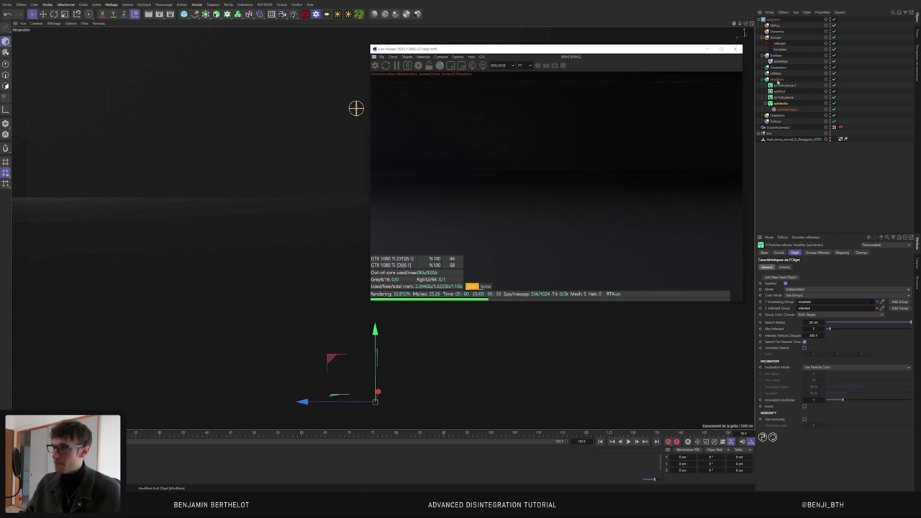
Step: Add an Octane ObjectTag to xpEmitter and restart the live render
{"action": "left_click", "coordinate": [780, 63]}
{"action": "right_click", "coordinate": [780, 62]}
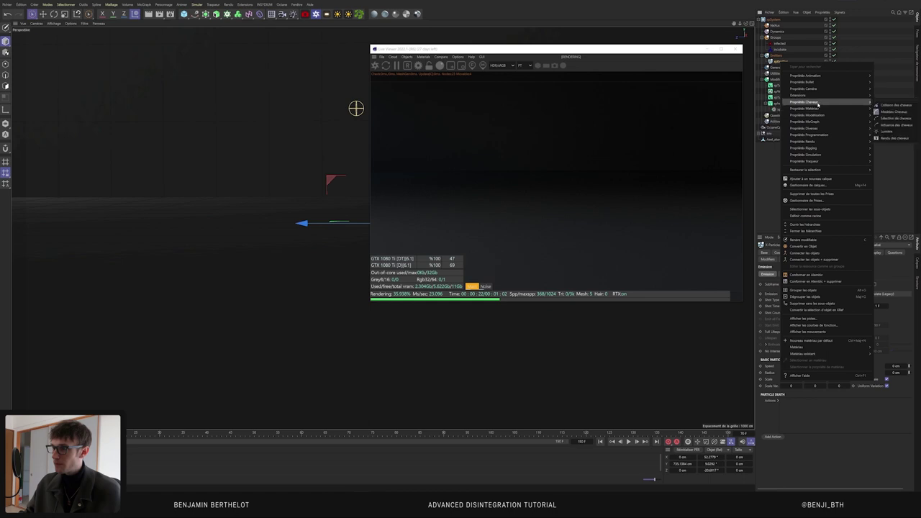
{"action": "mouse_move", "coordinate": [805, 95]}
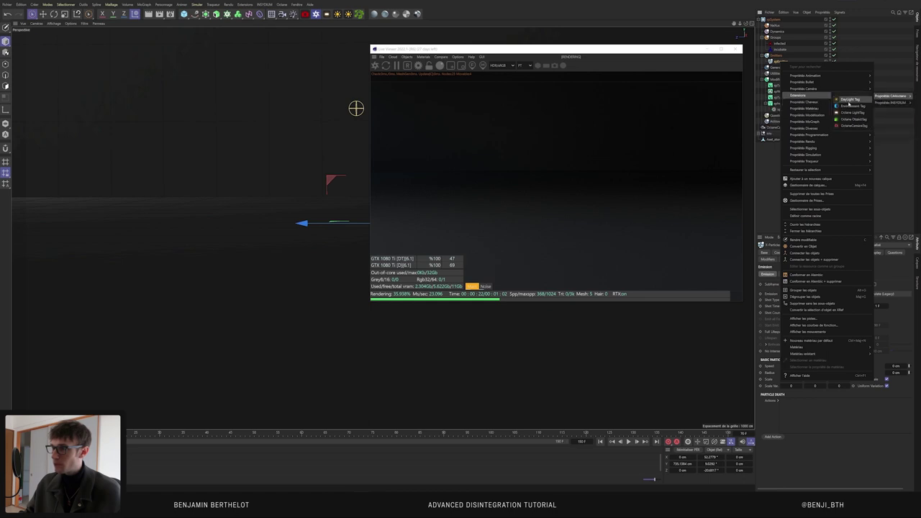
{"action": "left_click", "coordinate": [844, 118]}
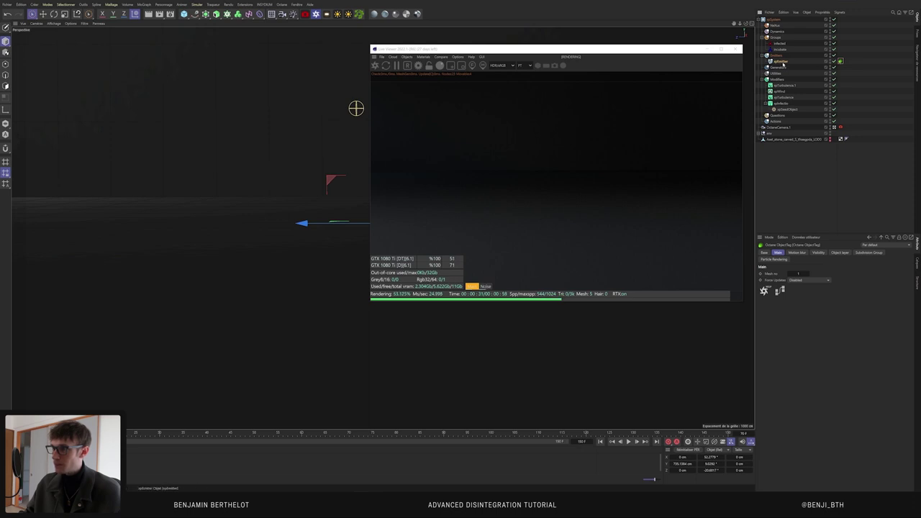
{"action": "left_click", "coordinate": [374, 66]}
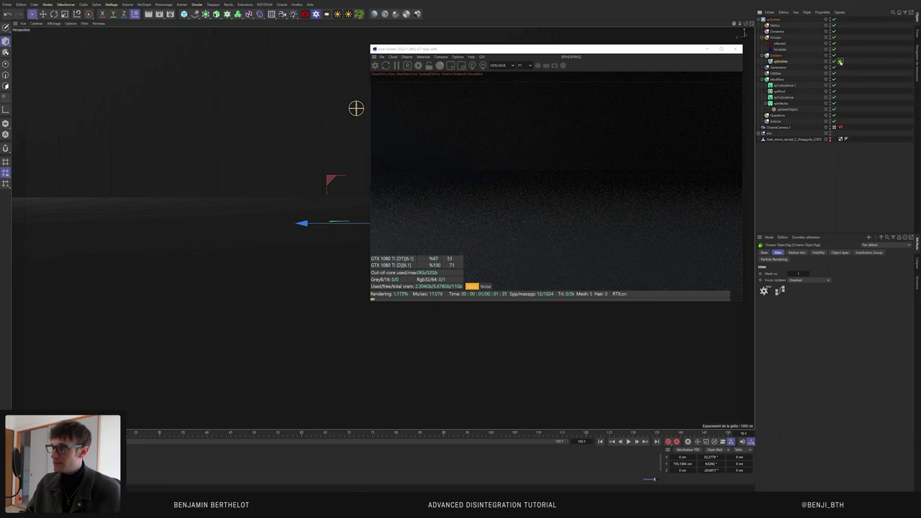
Step: Set the tag's Particle Rendering mode to Geometry and play the simulation
{"action": "left_click", "coordinate": [773, 262]}
{"action": "left_click", "coordinate": [907, 275]}
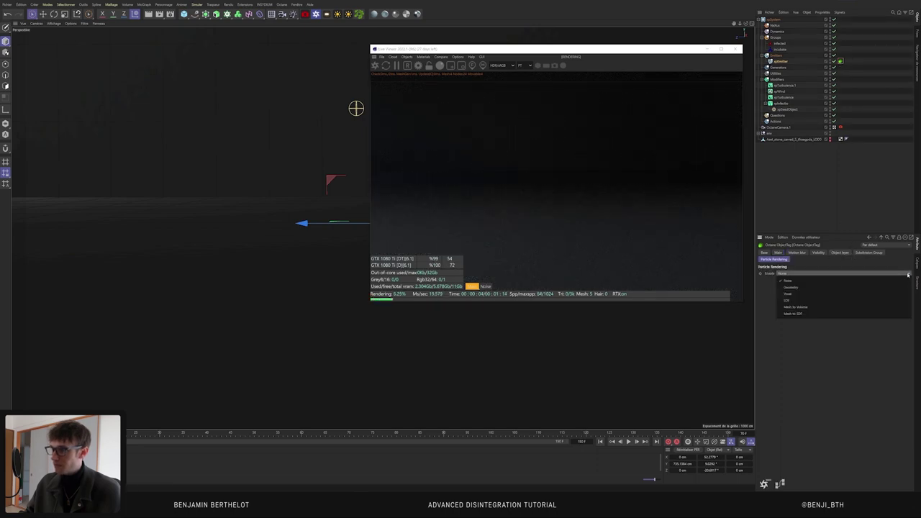
{"action": "left_click", "coordinate": [792, 289]}
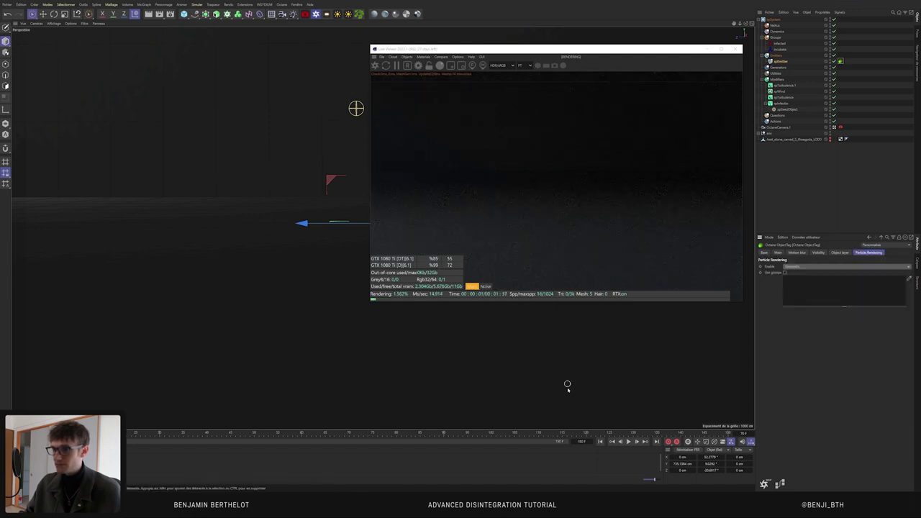
{"action": "left_click", "coordinate": [629, 442]}
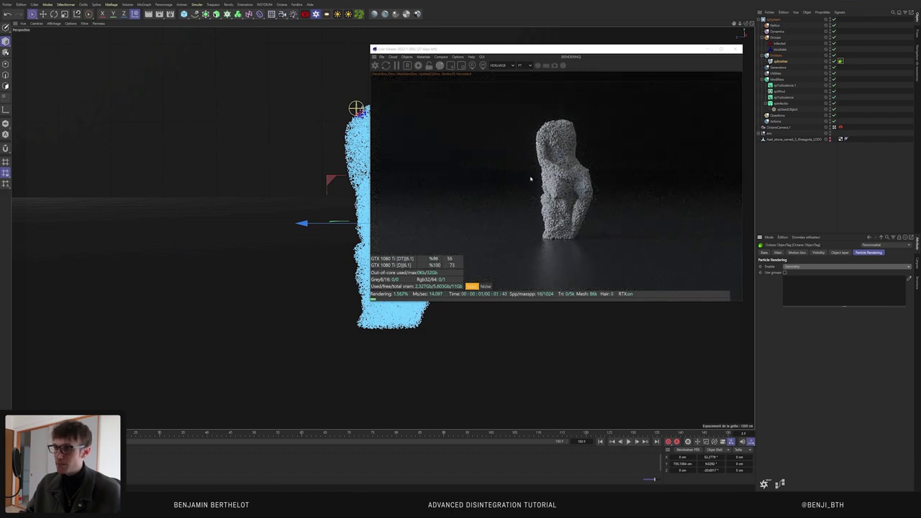
Step: Shift the Live Viewer left, show xpEmitter's Emission settings, and replay the emission from frame 0
{"action": "left_click_drag", "start_coordinate": [586, 47], "coordinate": [562, 43]}
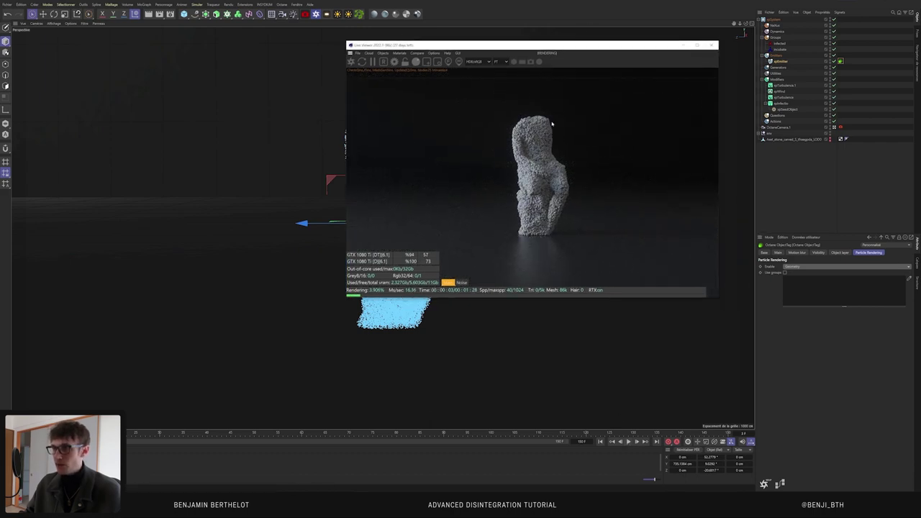
{"action": "left_click", "coordinate": [781, 62]}
{"action": "left_click", "coordinate": [795, 253]}
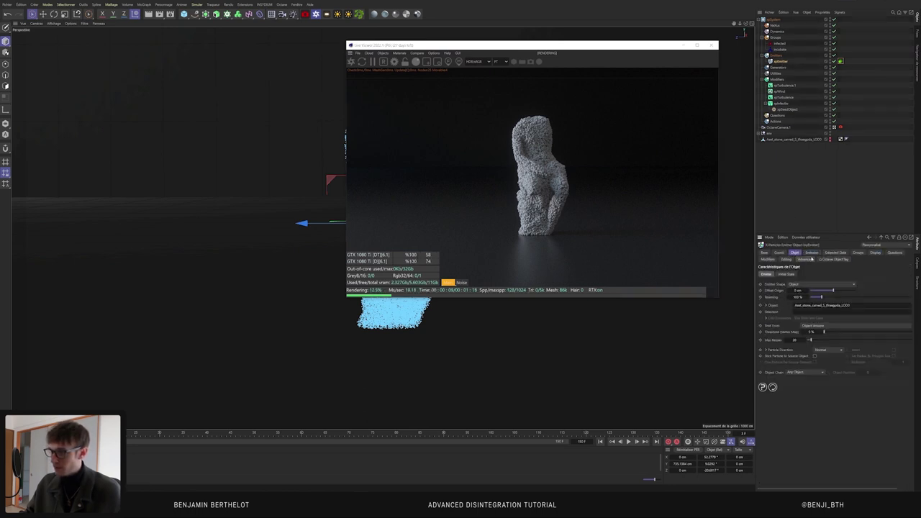
{"action": "left_click", "coordinate": [812, 254]}
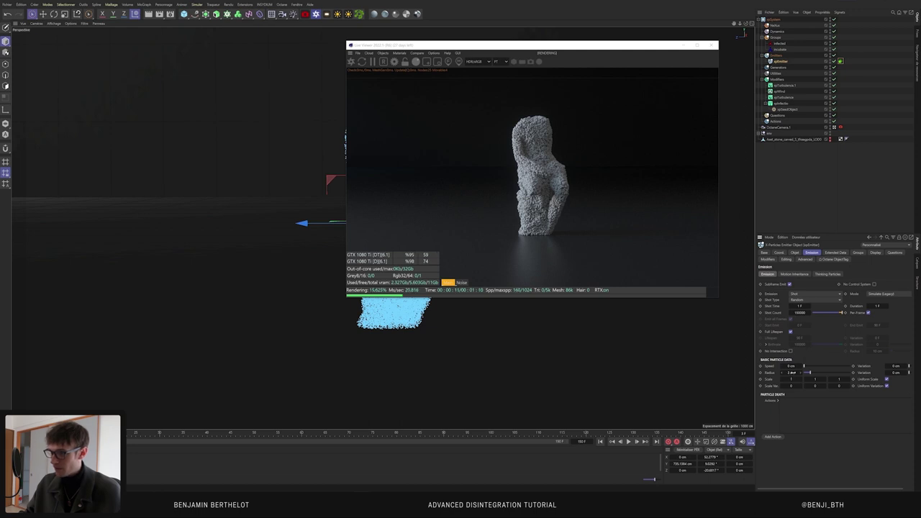
{"action": "left_click", "coordinate": [628, 442]}
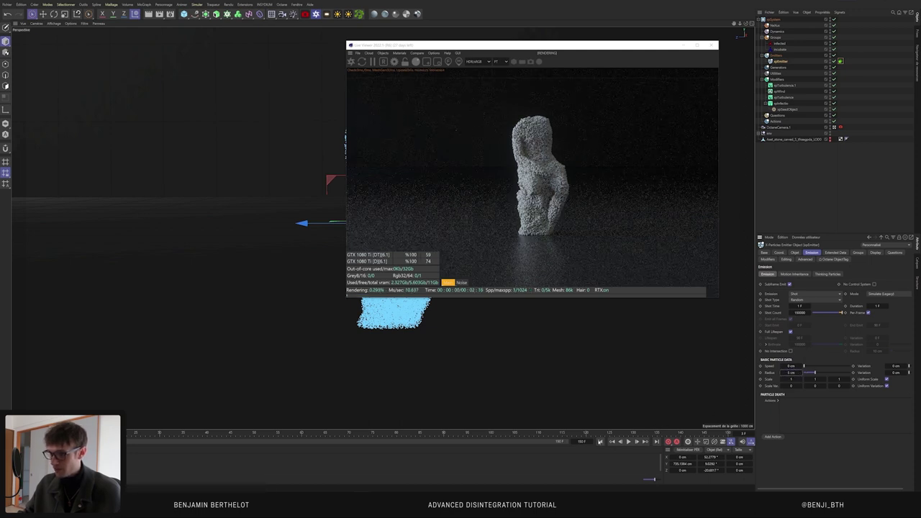
{"action": "left_click", "coordinate": [628, 442]}
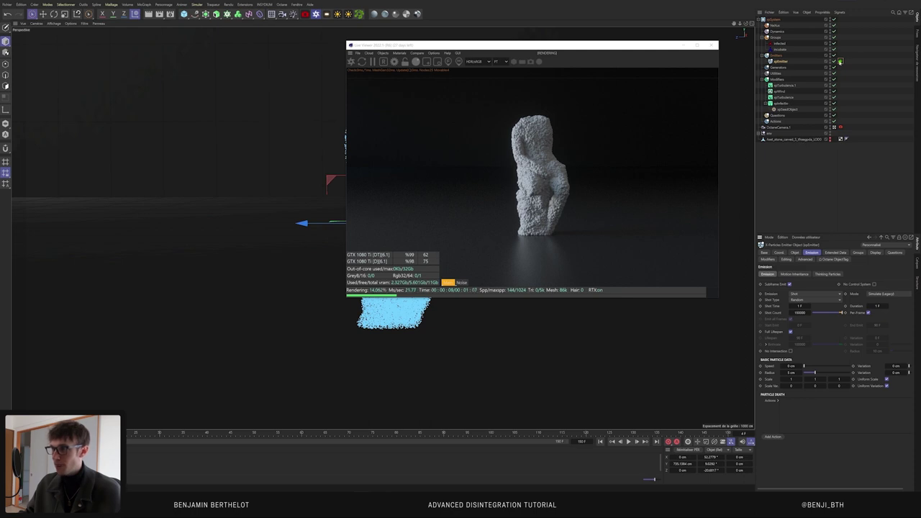
{"action": "left_click", "coordinate": [184, 14]}
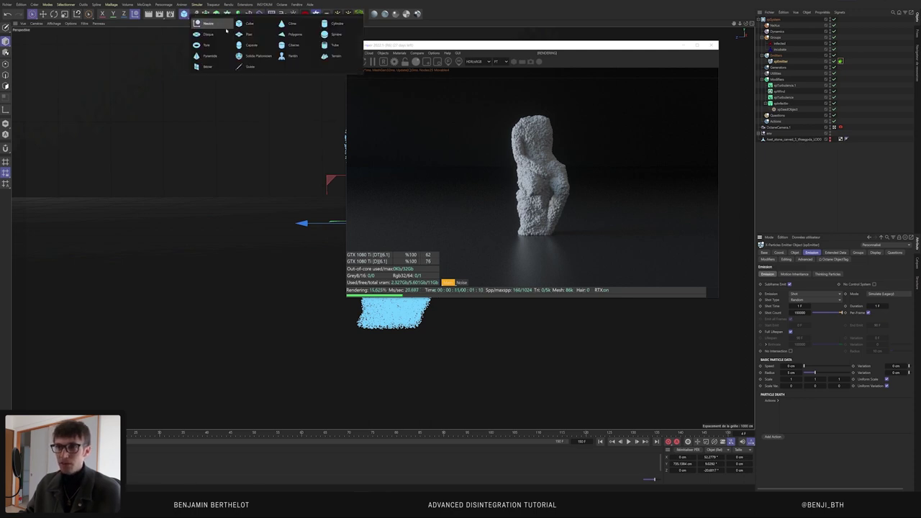
Step: Add a Sphere and drag it into the emitter's Octane tag Particle Rendering list
{"action": "left_click", "coordinate": [333, 33]}
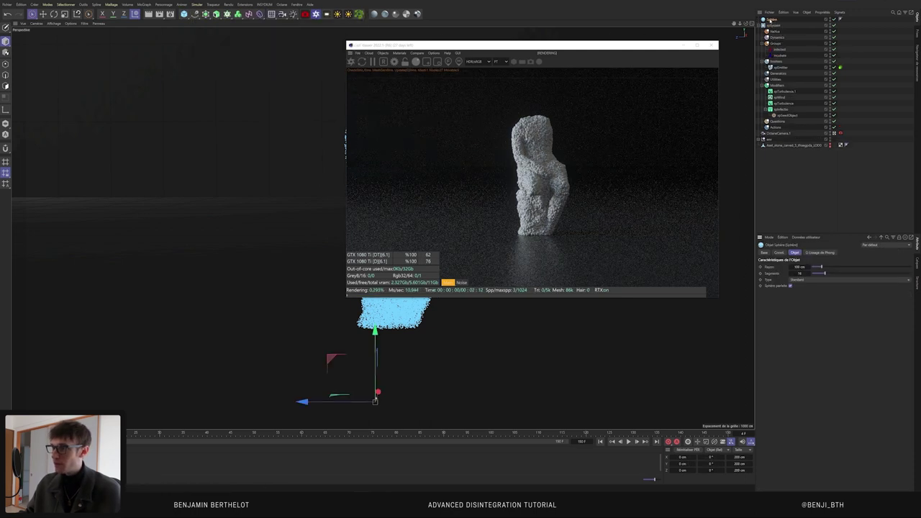
{"action": "double_click", "coordinate": [800, 267]}
{"action": "type", "text": "1"}
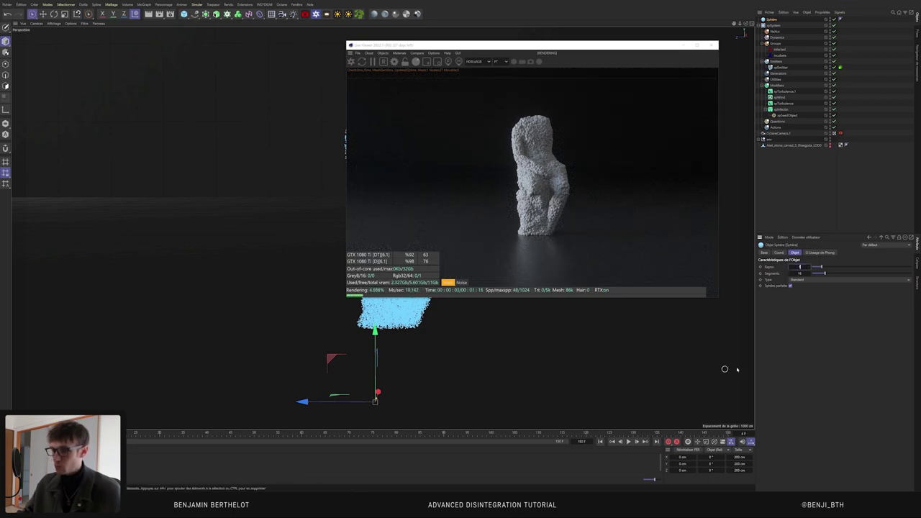
{"action": "key", "text": "Return"}
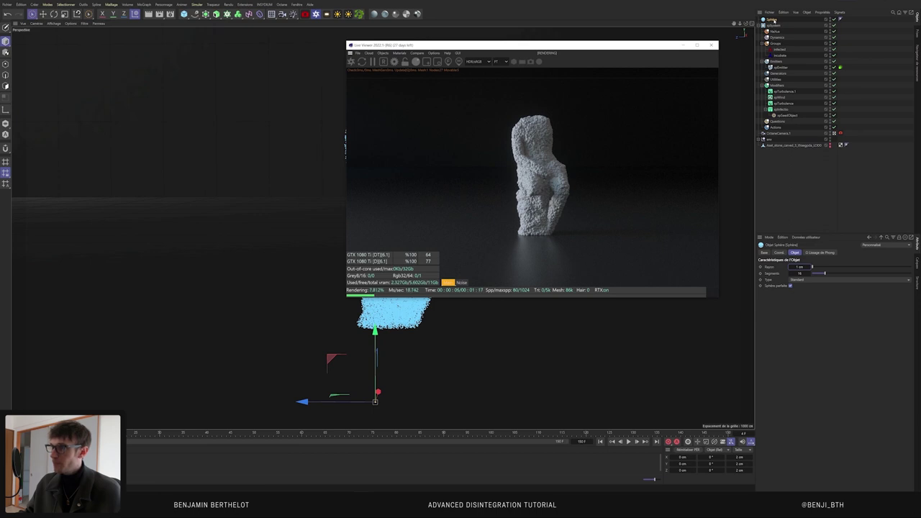
{"action": "left_click", "coordinate": [840, 67]}
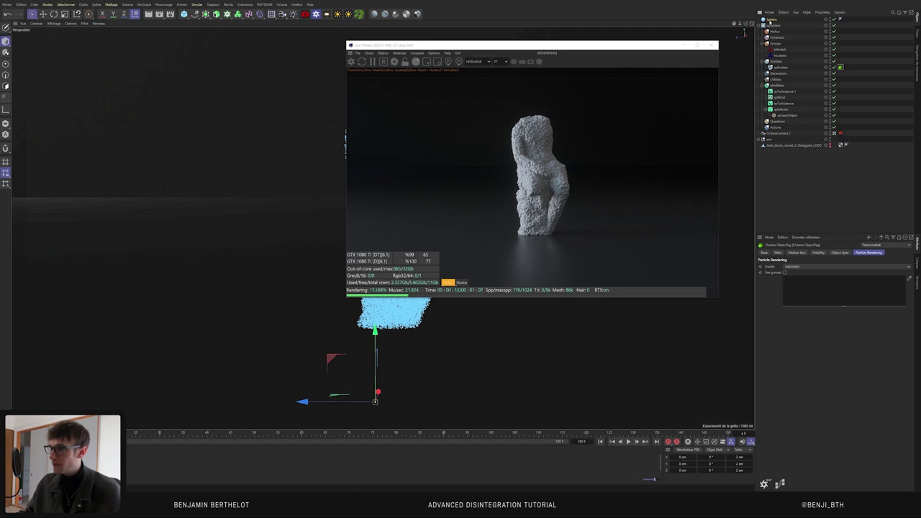
{"action": "left_click_drag", "start_coordinate": [807, 289], "coordinate": [805, 288]}
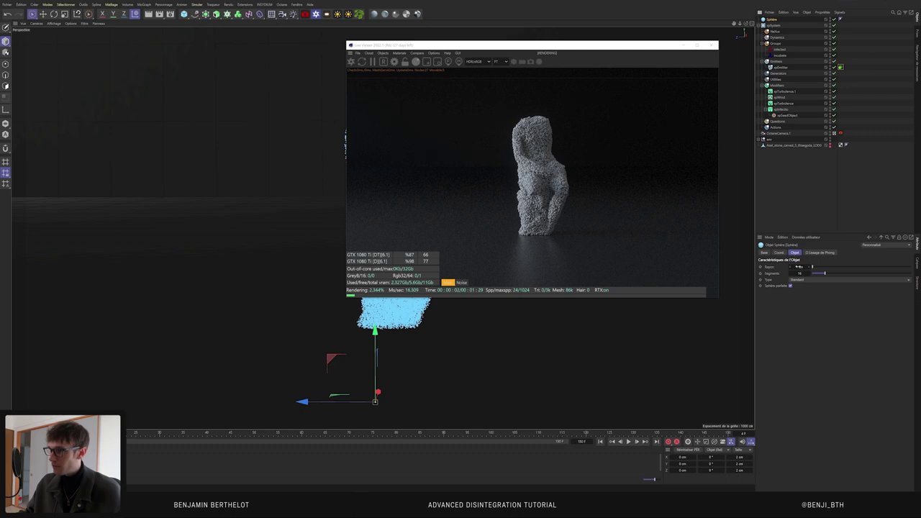
Step: Reduce the sphere's radius to 0.4 cm
{"action": "double_click", "coordinate": [801, 267]}
{"action": "type", "text": "0.5"}
{"action": "key", "text": "Return"}
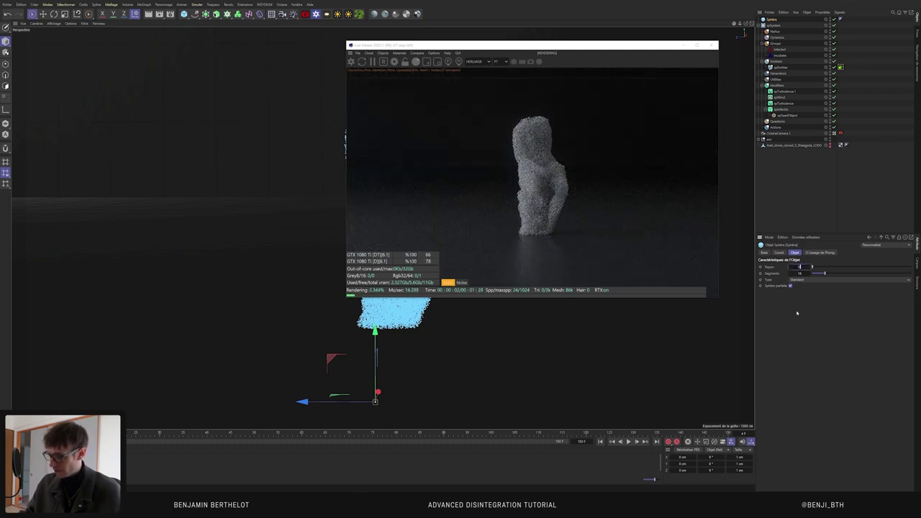
{"action": "key", "text": "Return"}
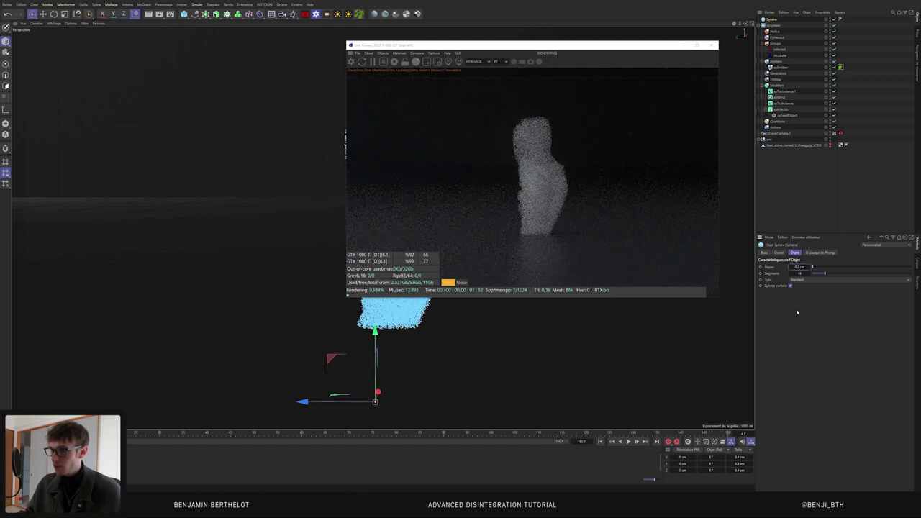
{"action": "type", "text": "0.4"}
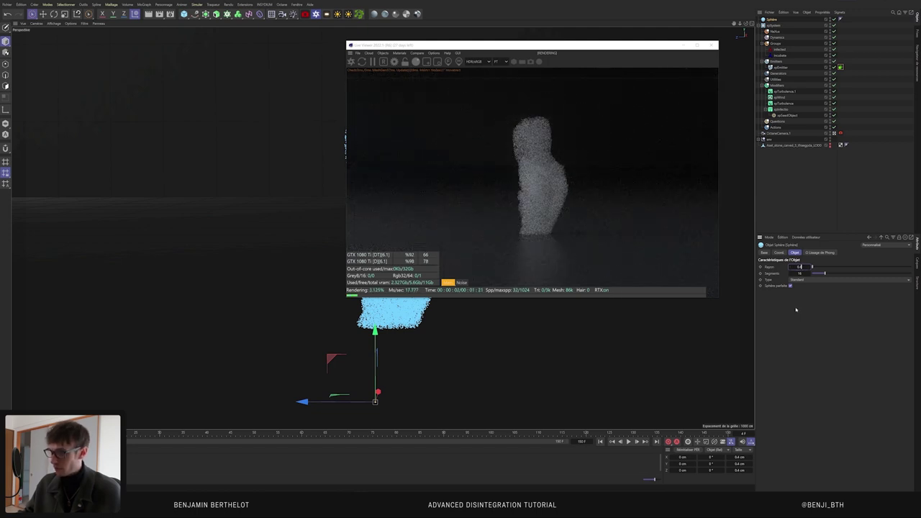
{"action": "key", "text": "Return"}
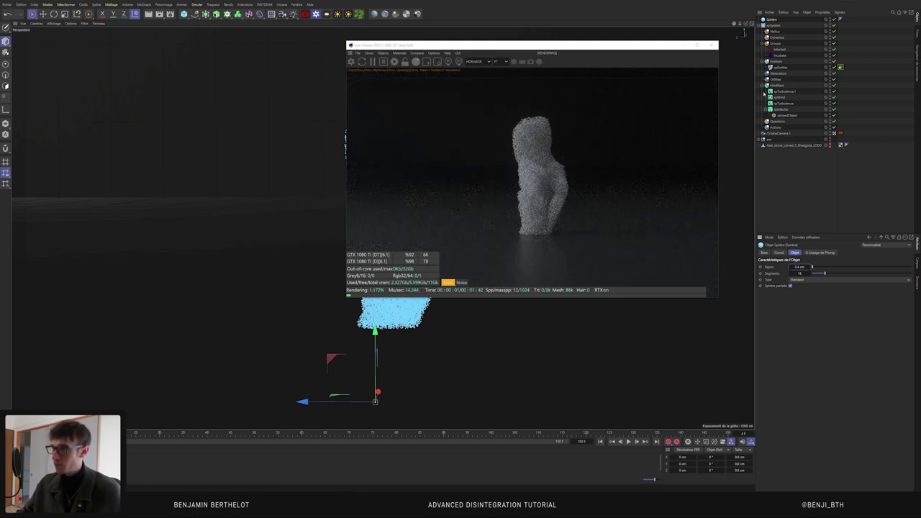
Step: Duplicate the sphere as Sphère.1, add it as a second particle shape, and set its radius to 0.6 cm
{"action": "key", "text": "ctrl+c"}
{"action": "key", "text": "ctrl+v"}
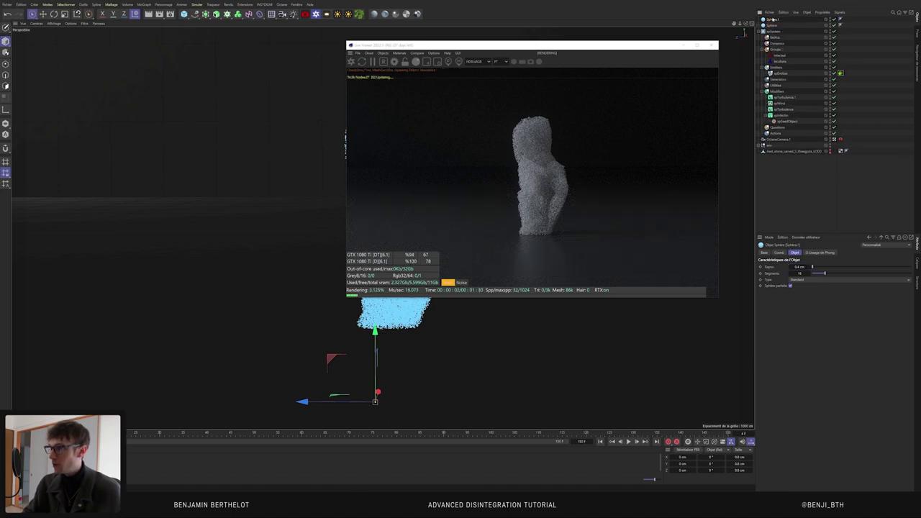
{"action": "type", "text": "1"}
{"action": "key", "text": "Return"}
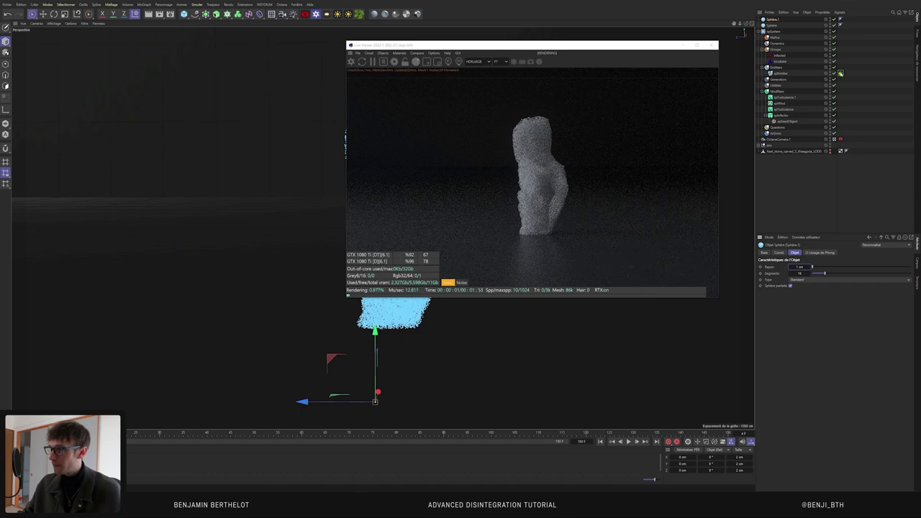
{"action": "left_click", "coordinate": [841, 72]}
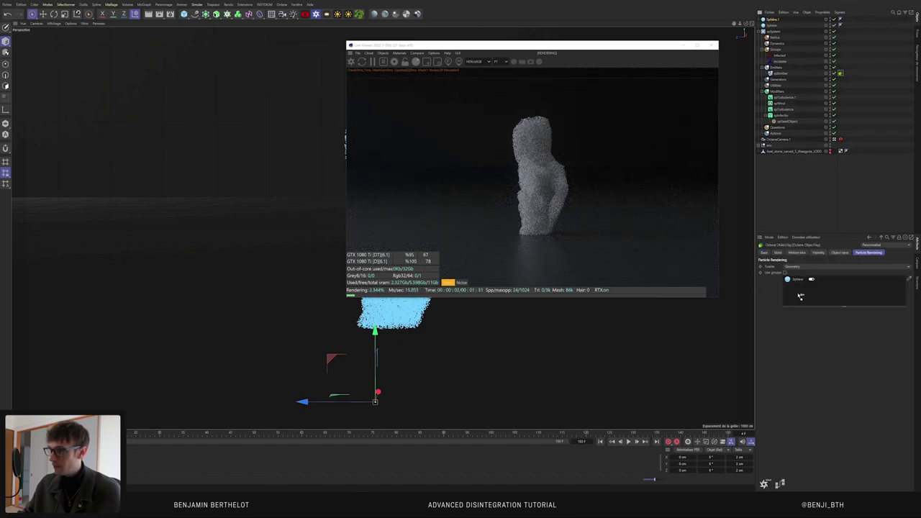
{"action": "left_click_drag", "start_coordinate": [817, 302], "coordinate": [799, 289]}
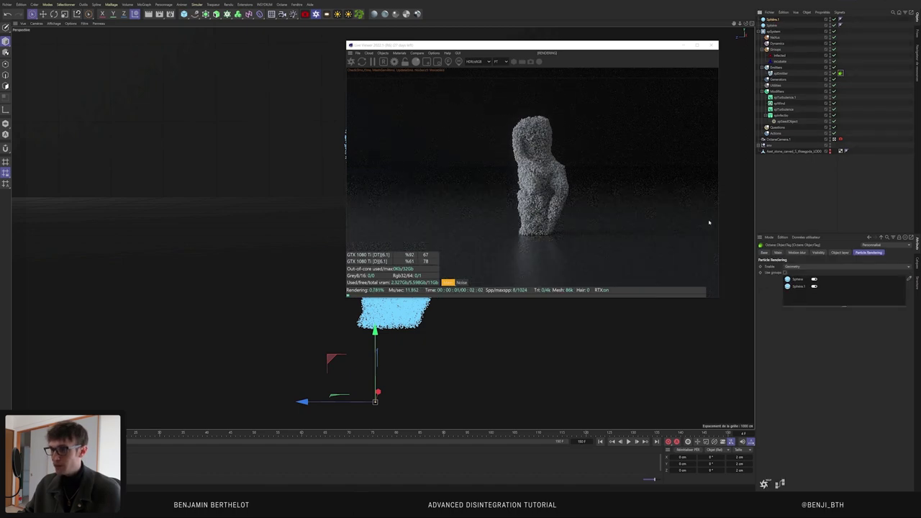
{"action": "left_click", "coordinate": [772, 19]}
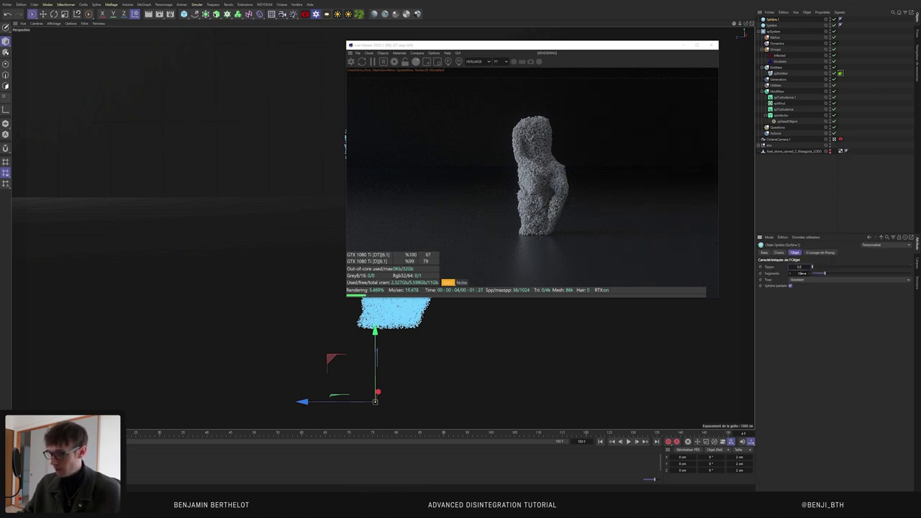
{"action": "key", "text": "Return"}
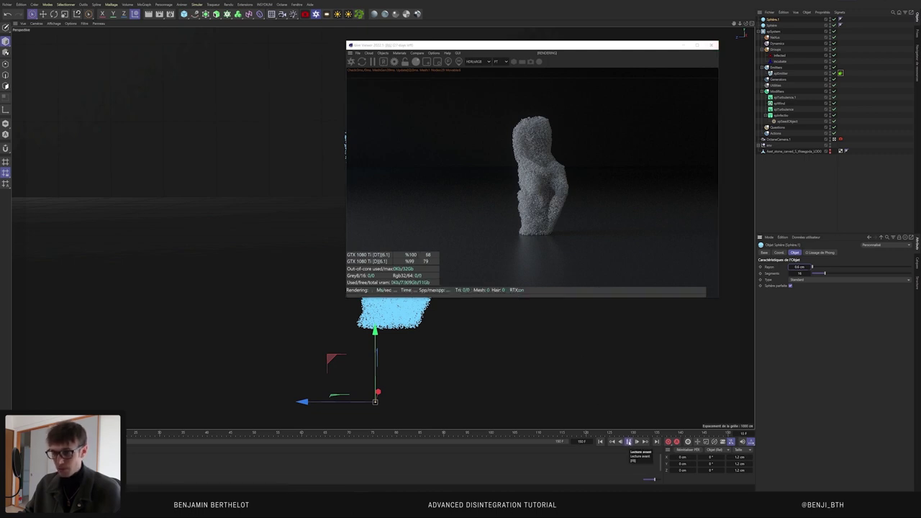
Step: Run the simulation, stop it to refresh the Octane render, then rewind and replay from frame 0
{"action": "left_click", "coordinate": [628, 442]}
{"action": "left_click_drag", "start_coordinate": [541, 49], "coordinate": [638, 36]}
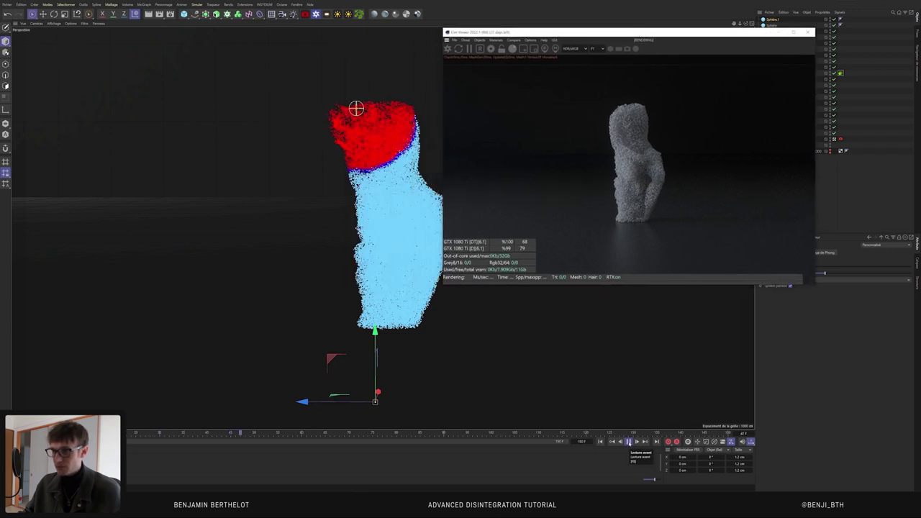
{"action": "left_click", "coordinate": [628, 442]}
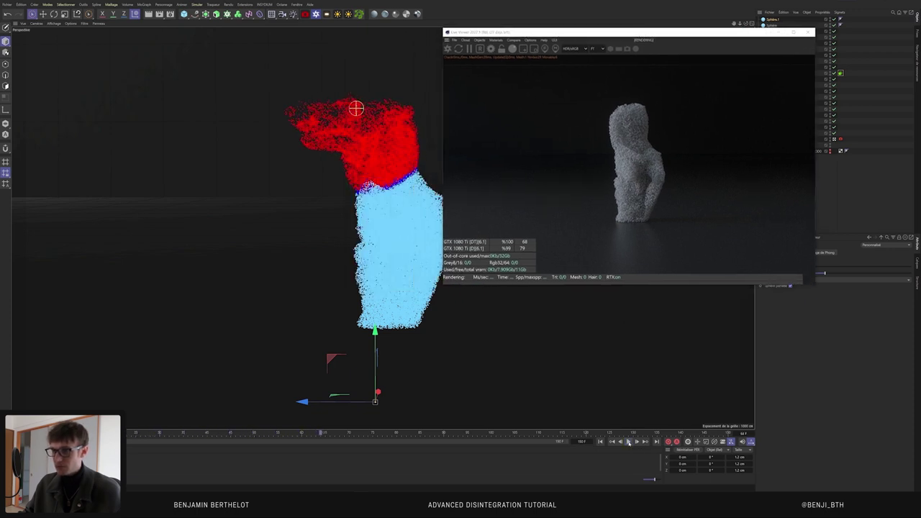
{"action": "left_click", "coordinate": [447, 48]}
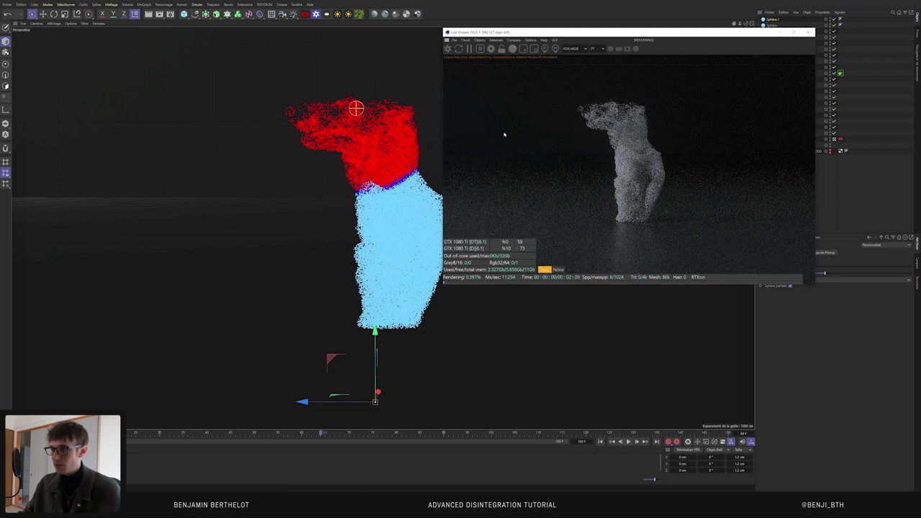
{"action": "left_click_drag", "start_coordinate": [655, 34], "coordinate": [572, 42]}
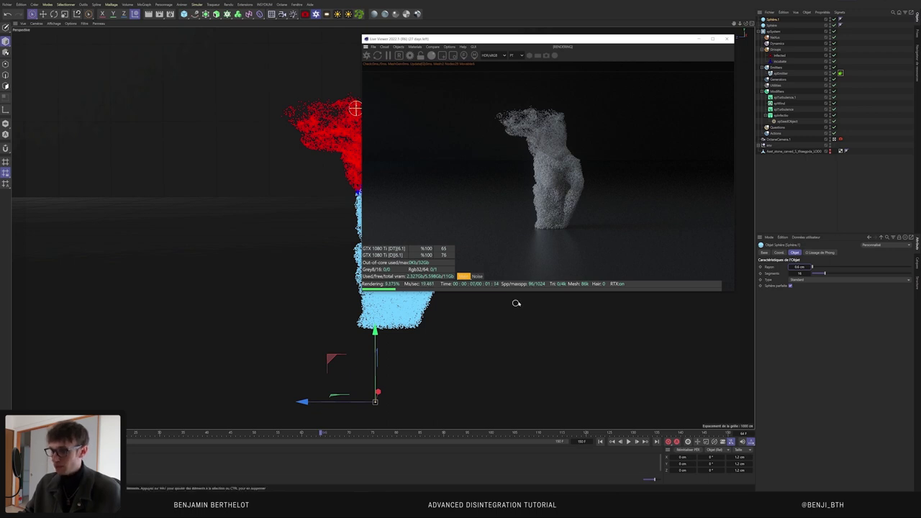
{"action": "left_click", "coordinate": [601, 442]}
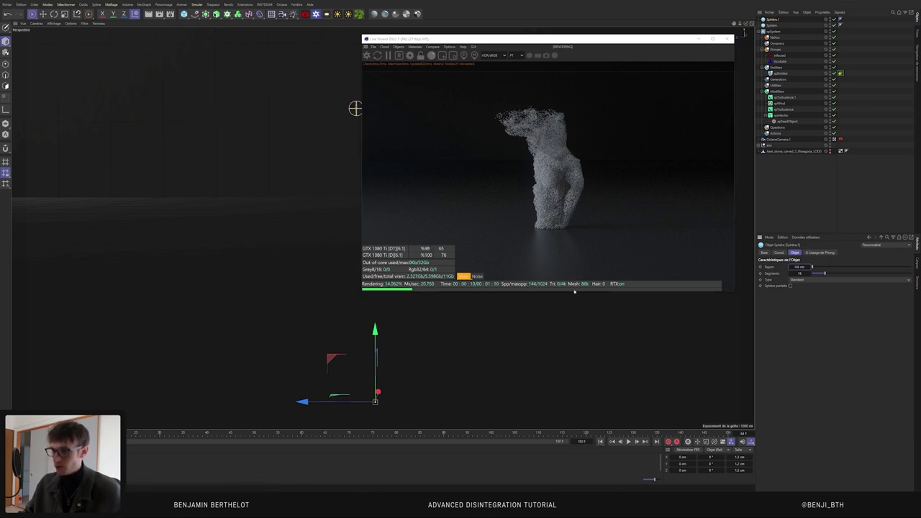
{"action": "left_click", "coordinate": [627, 443]}
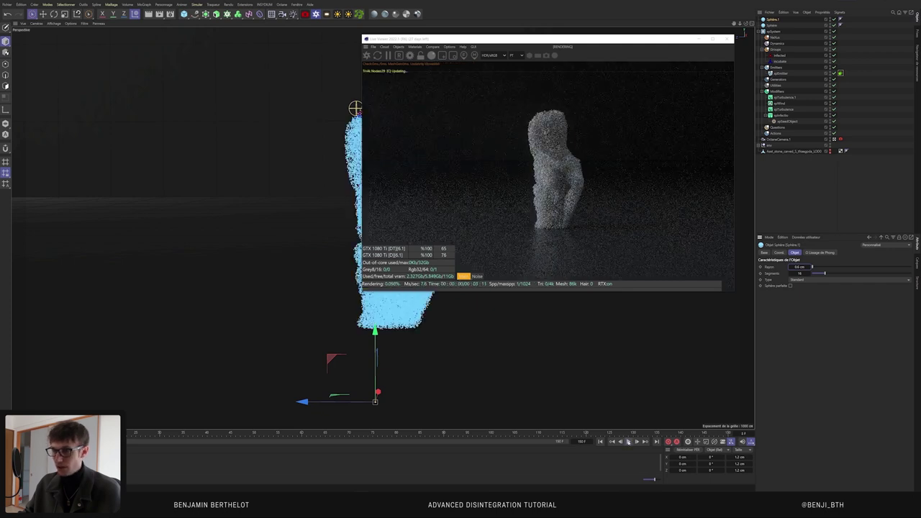
Step: Raise xpEmitter's Shot Count in the Emission tab and play the denser simulation
{"action": "left_click", "coordinate": [780, 72]}
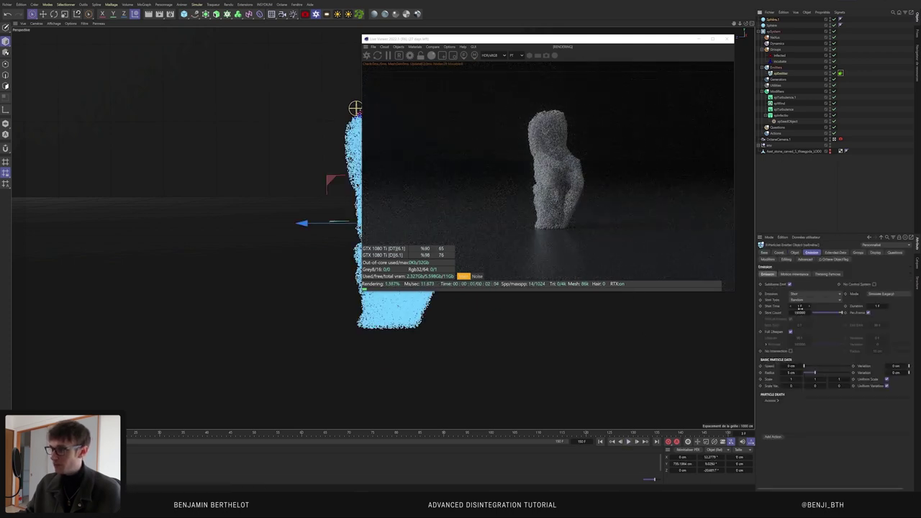
{"action": "left_click", "coordinate": [801, 312]}
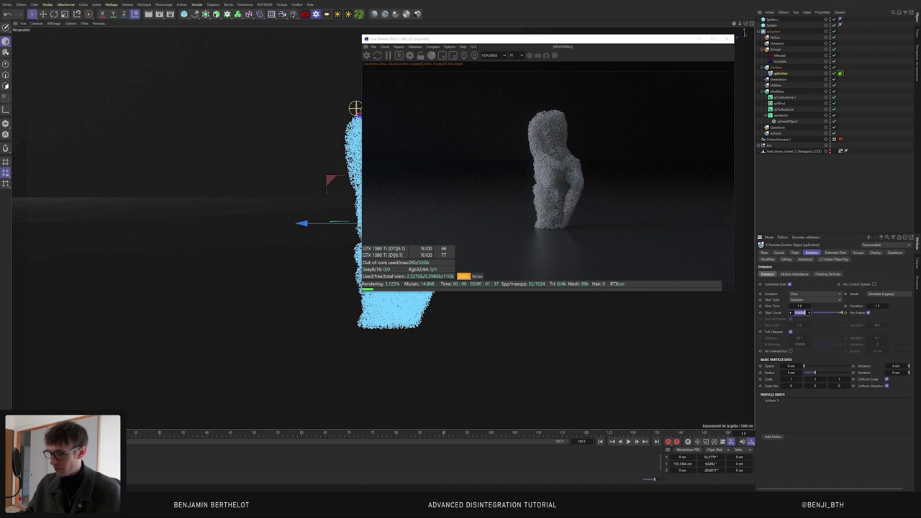
{"action": "left_click", "coordinate": [727, 38]}
{"action": "type", "text": "50"}
{"action": "key", "text": "Return"}
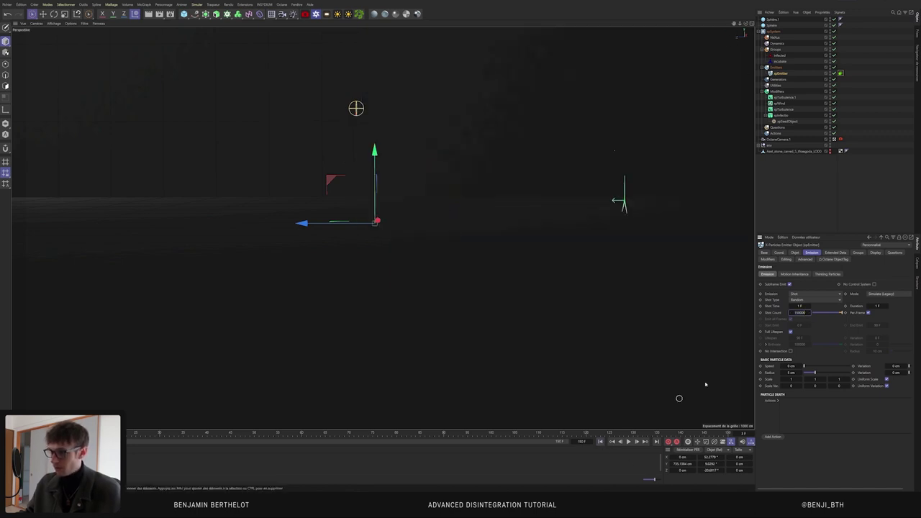
{"action": "type", "text": "0"}
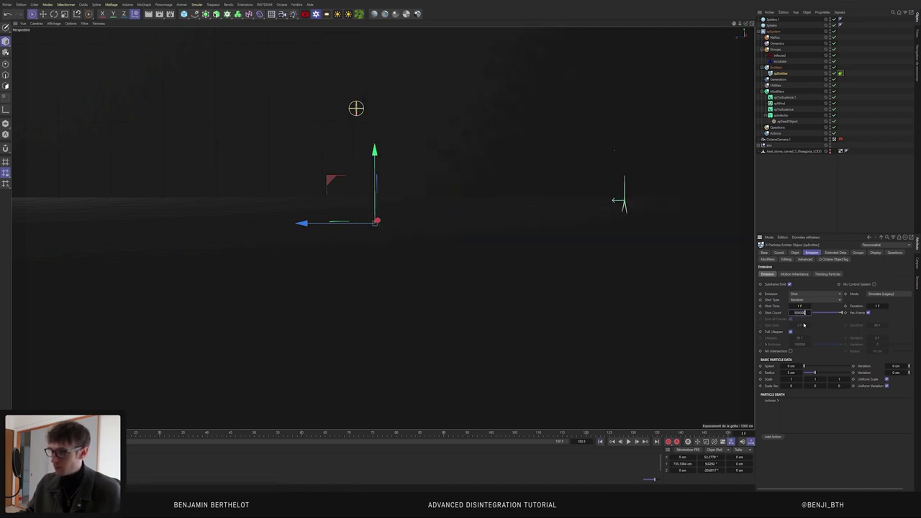
{"action": "left_click", "coordinate": [628, 442]}
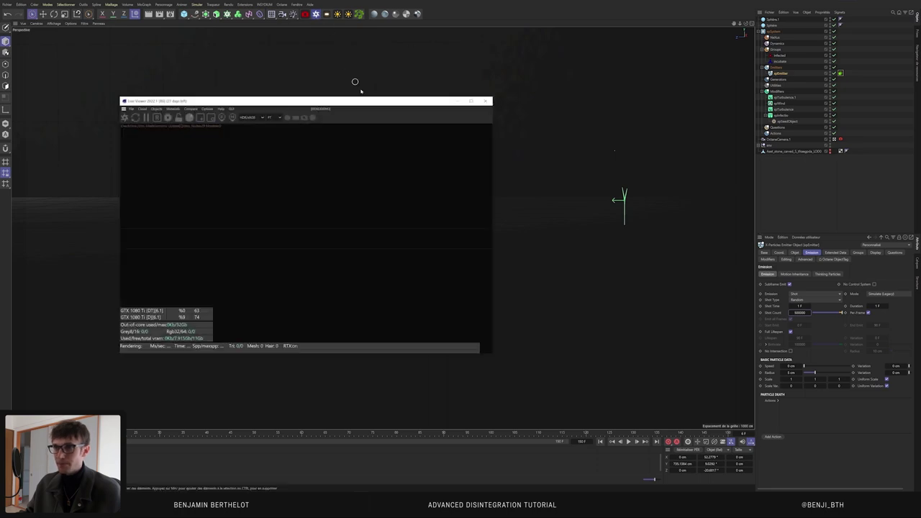
Step: Bring up a fresh Octane render to check the denser statue, then close the render window
{"action": "left_click_drag", "start_coordinate": [309, 96], "coordinate": [547, 75]}
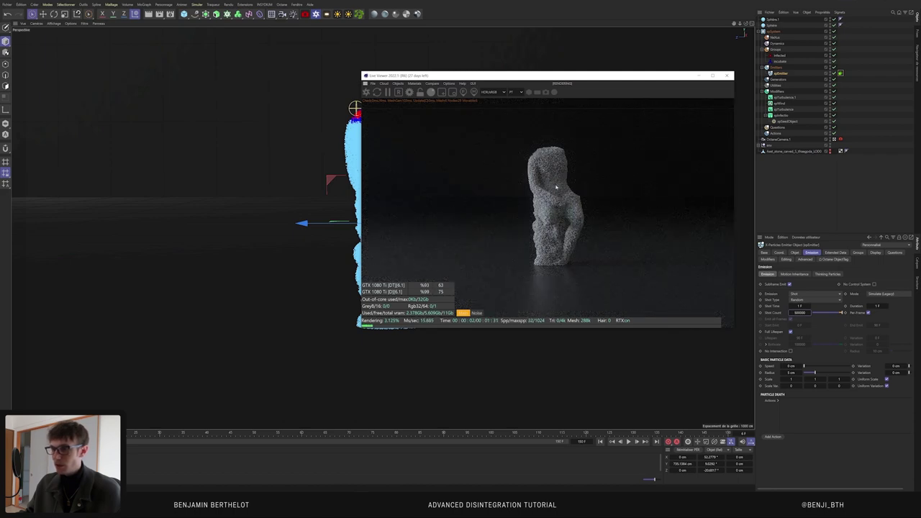
{"action": "left_click_drag", "start_coordinate": [596, 76], "coordinate": [597, 51]}
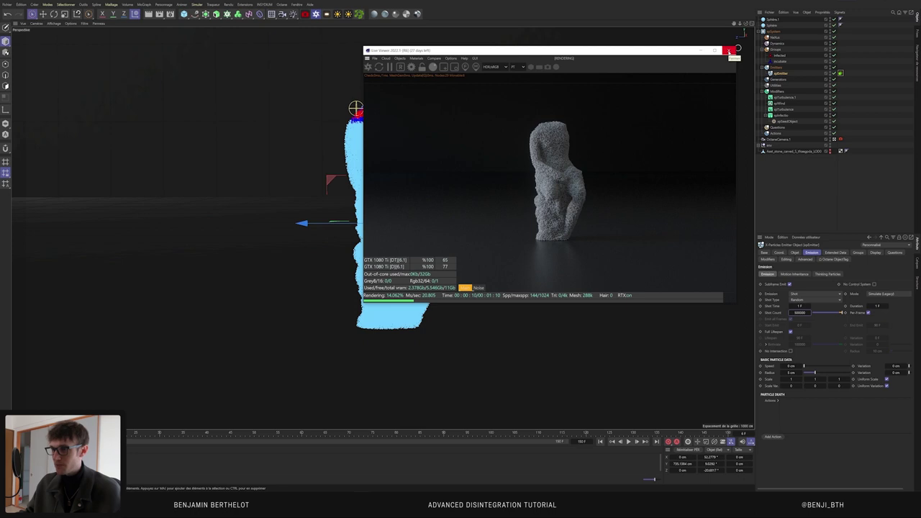
{"action": "left_click", "coordinate": [729, 50]}
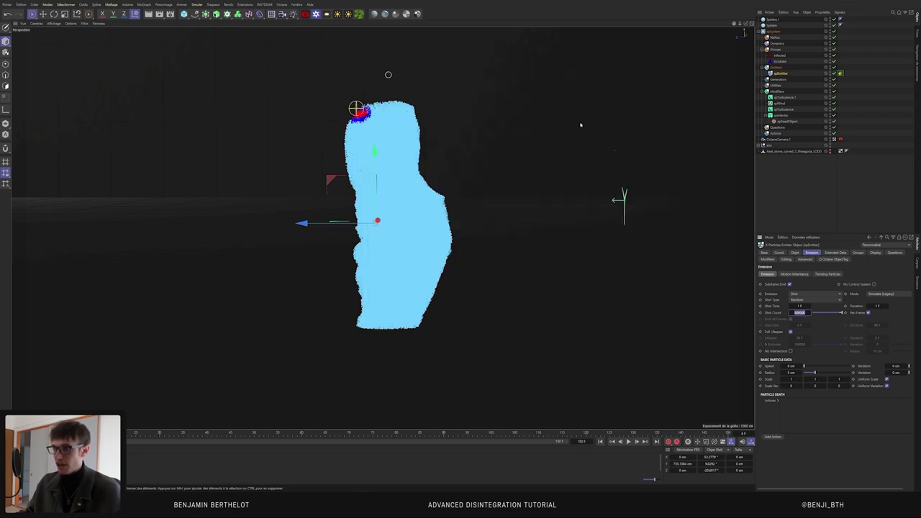
Step: Add an xpCache object to the scene and set the xpEmitter Shot Count to 50000
{"action": "left_click", "coordinate": [264, 4]}
{"action": "mouse_move", "coordinate": [272, 25]}
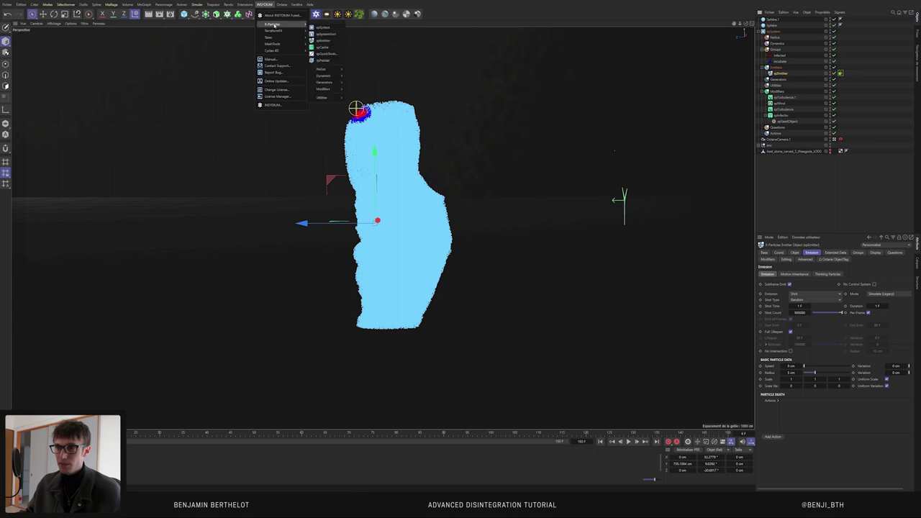
{"action": "left_click", "coordinate": [328, 47]}
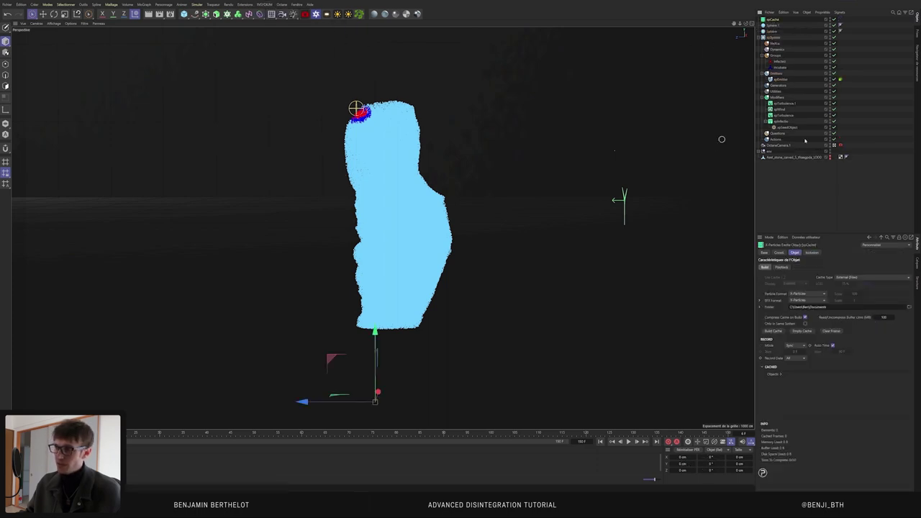
{"action": "left_click", "coordinate": [779, 79]}
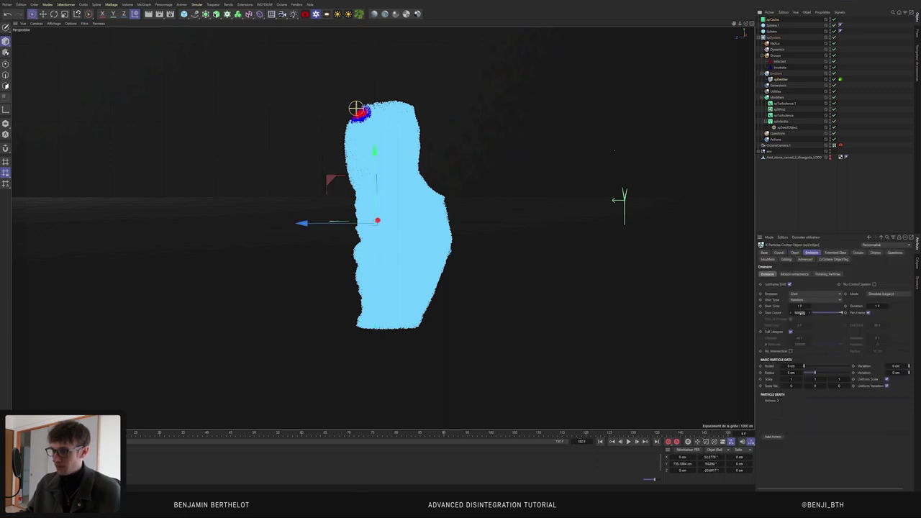
{"action": "type", "text": "10000"}
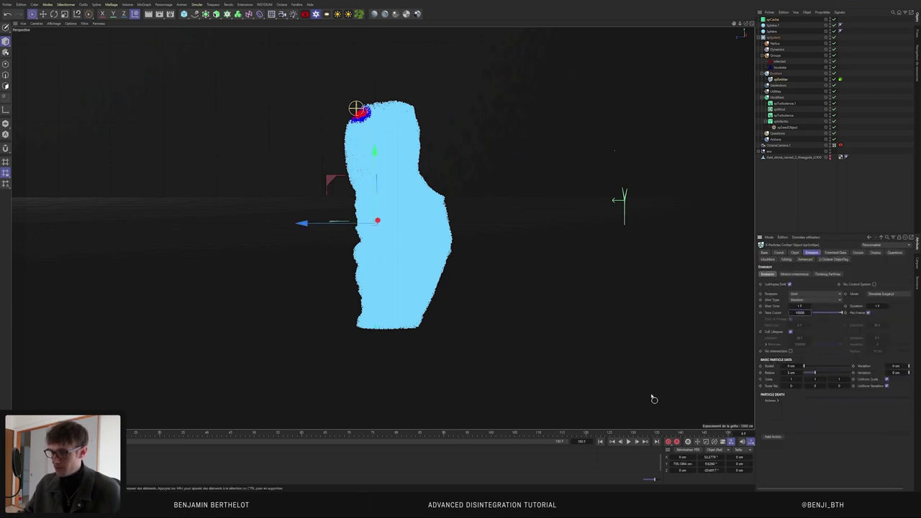
{"action": "left_click", "coordinate": [629, 443]}
{"action": "left_click", "coordinate": [628, 442]}
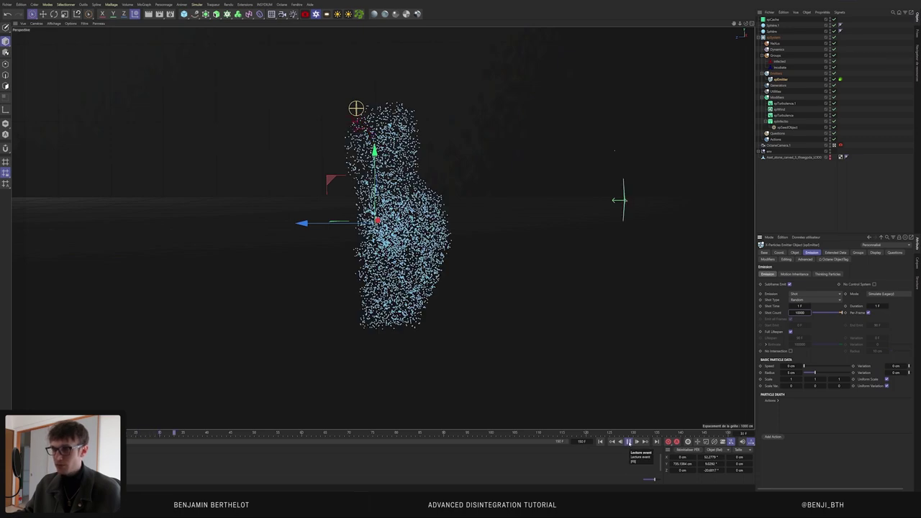
{"action": "left_click", "coordinate": [629, 443]}
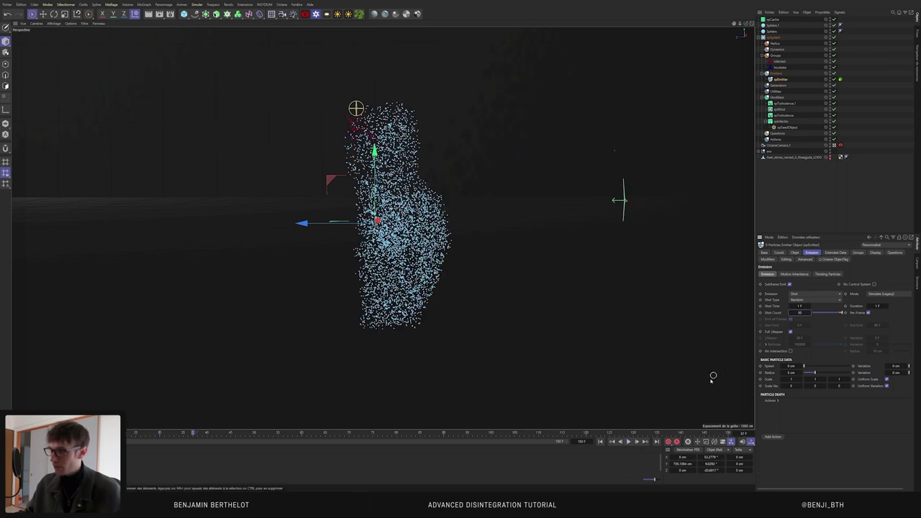
{"action": "type", "text": "000"}
{"action": "key", "text": "Return"}
Step: Replay the 50000-particle simulation from the start and scrub to check the dense cloud
{"action": "left_click", "coordinate": [603, 442]}
{"action": "left_click", "coordinate": [628, 442]}
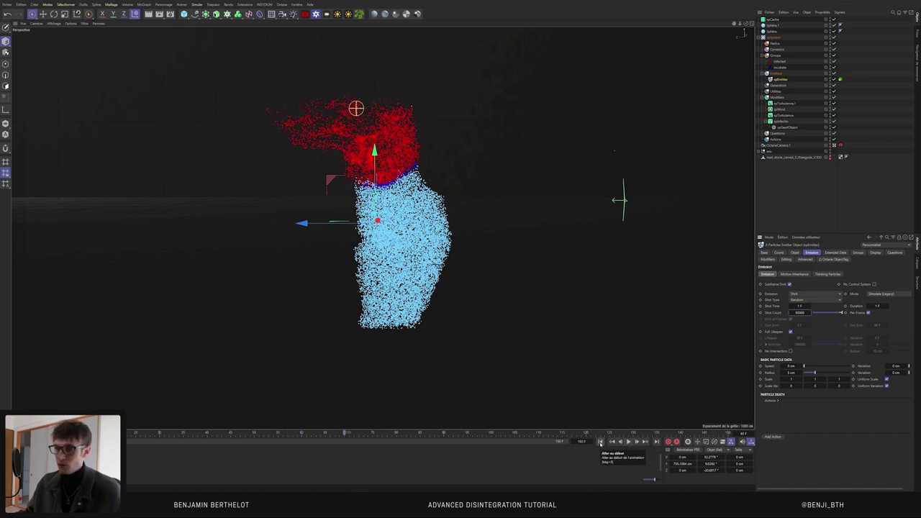
{"action": "left_click", "coordinate": [600, 442]}
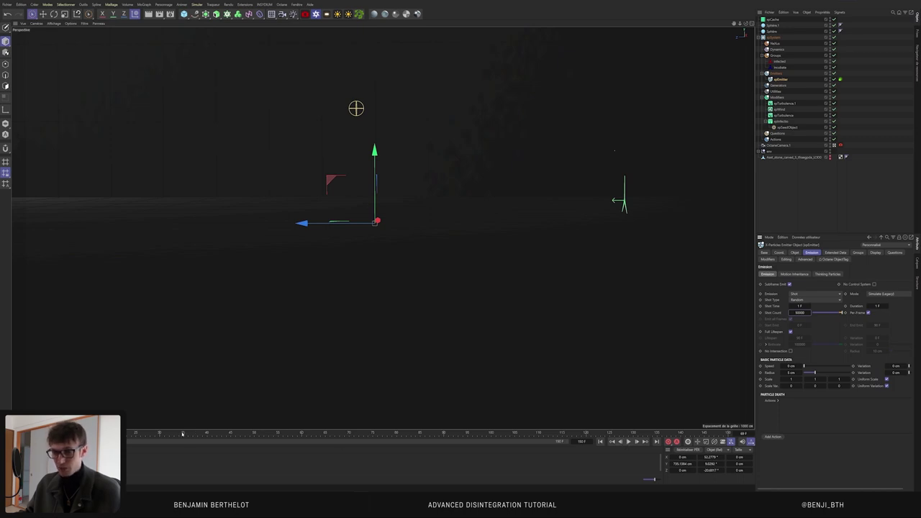
{"action": "left_click", "coordinate": [182, 434]}
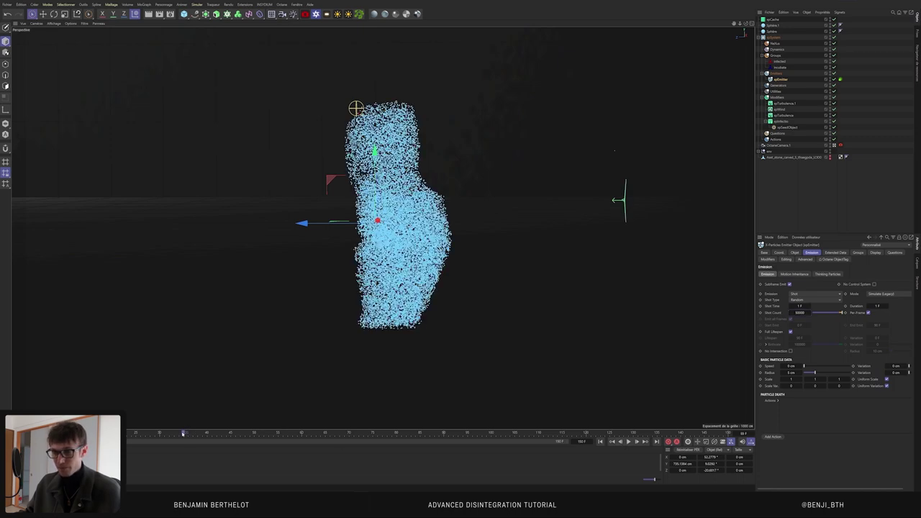
{"action": "left_click", "coordinate": [398, 434]}
{"action": "left_click", "coordinate": [541, 434]}
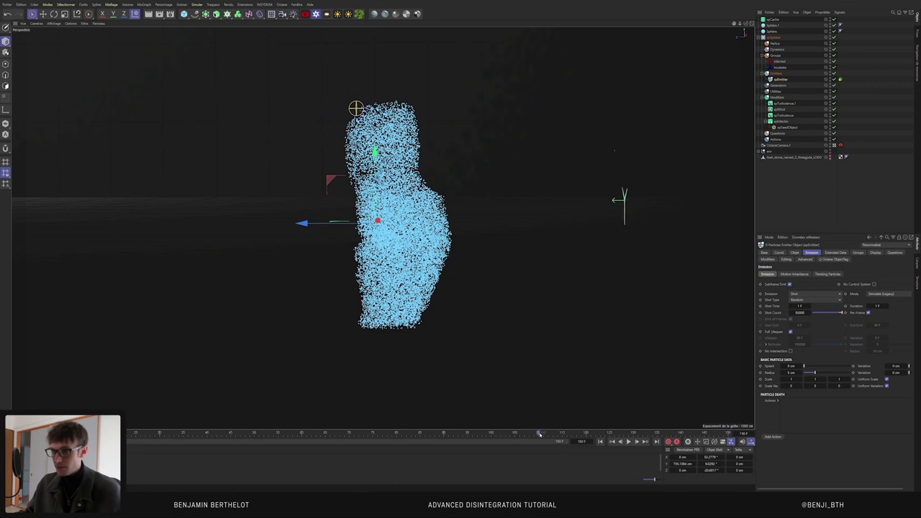
{"action": "left_click", "coordinate": [572, 434]}
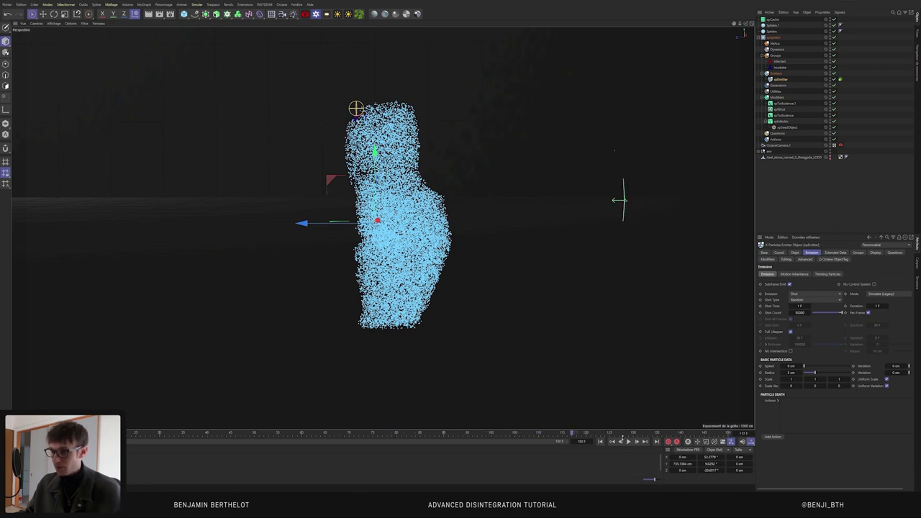
{"action": "left_click", "coordinate": [599, 442]}
{"action": "left_click", "coordinate": [628, 442]}
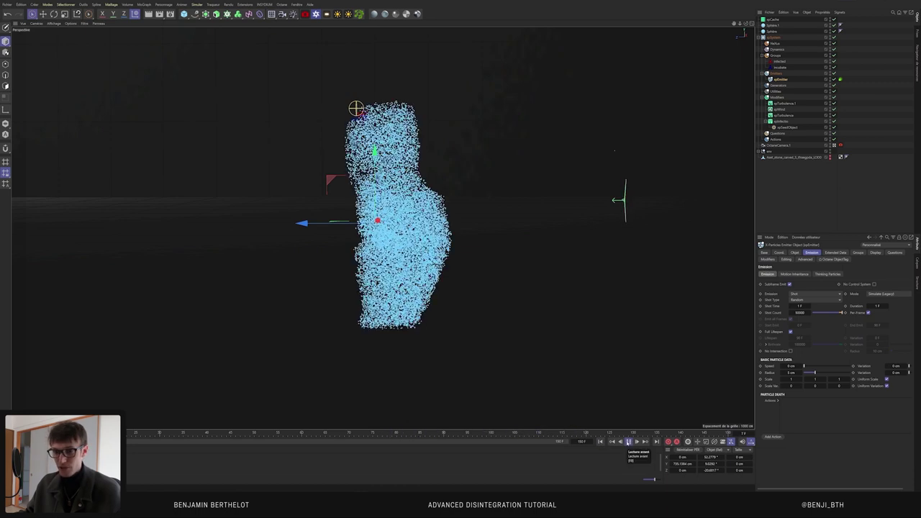
{"action": "left_click", "coordinate": [628, 442]}
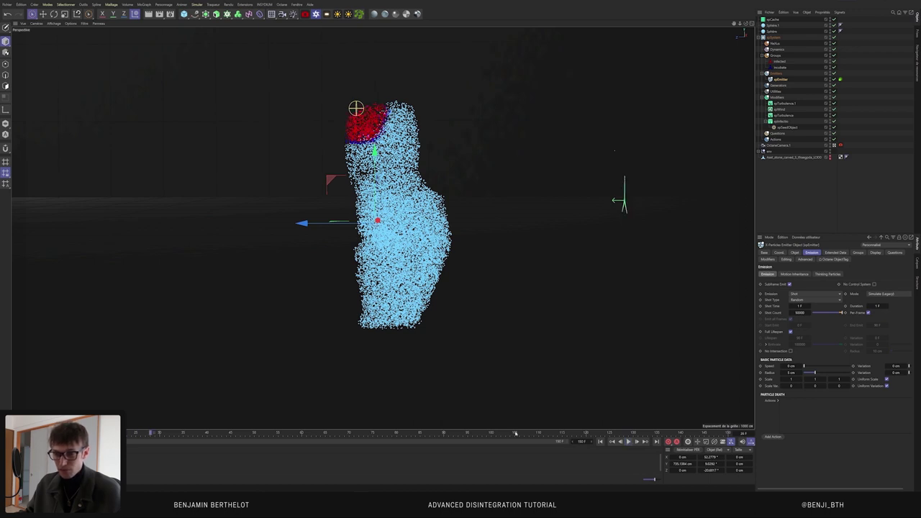
Step: Scrub later frames (about 63–128) to watch particles blow away, then rewind to frame 0
{"action": "left_click", "coordinate": [374, 434]}
{"action": "key", "text": "f"}
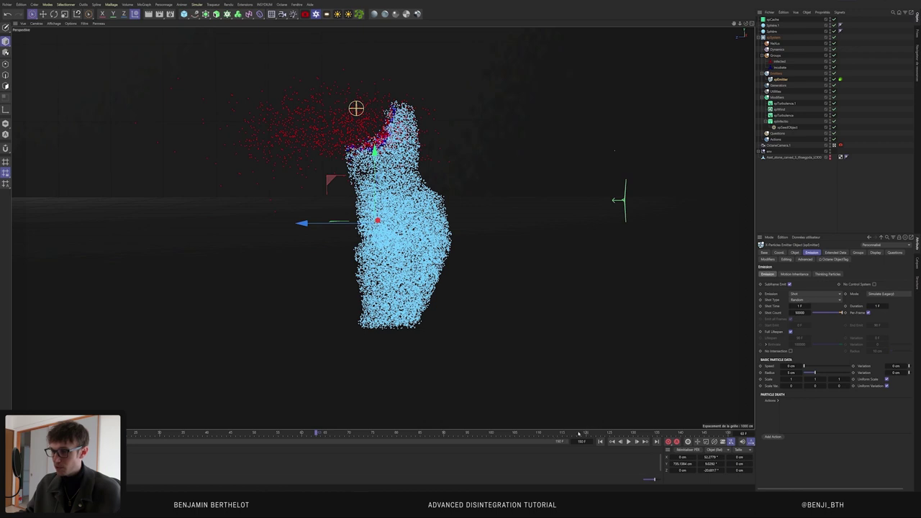
{"action": "left_click", "coordinate": [492, 434]}
{"action": "left_click", "coordinate": [625, 434]}
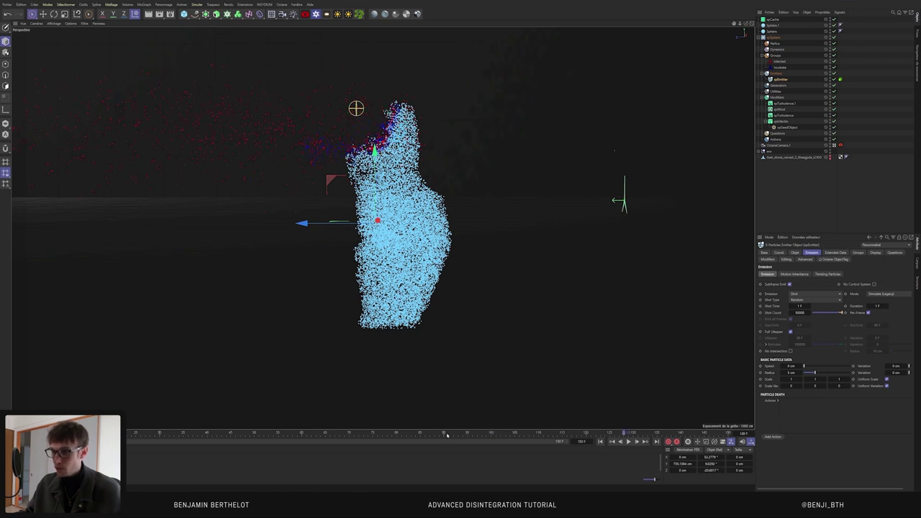
{"action": "left_click", "coordinate": [396, 434]}
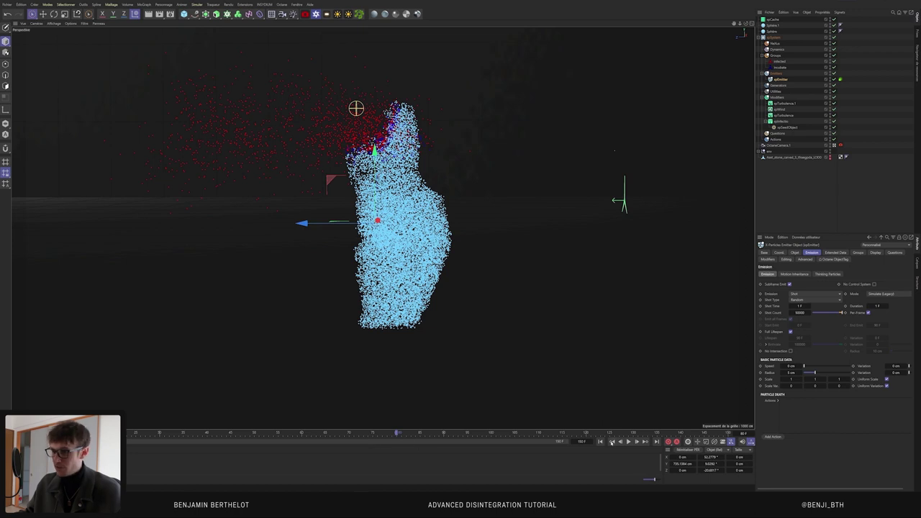
{"action": "left_click", "coordinate": [601, 442]}
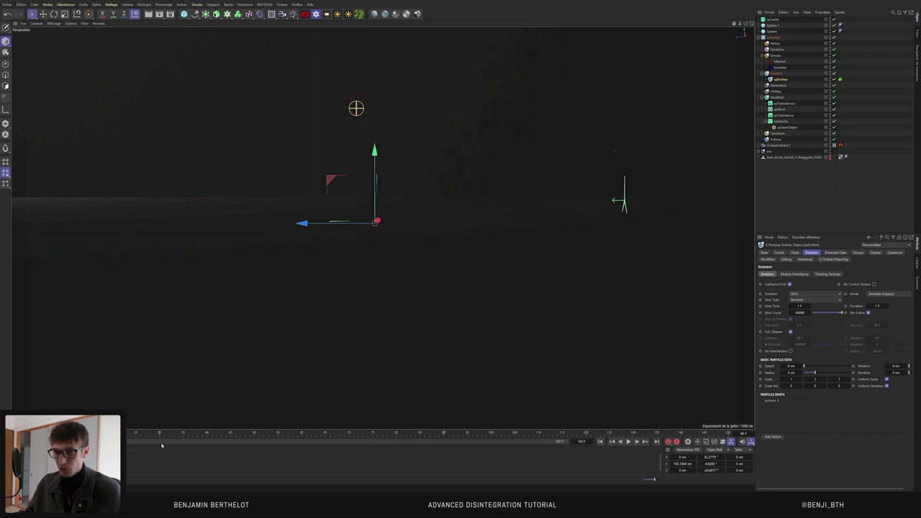
{"action": "left_click", "coordinate": [539, 433]}
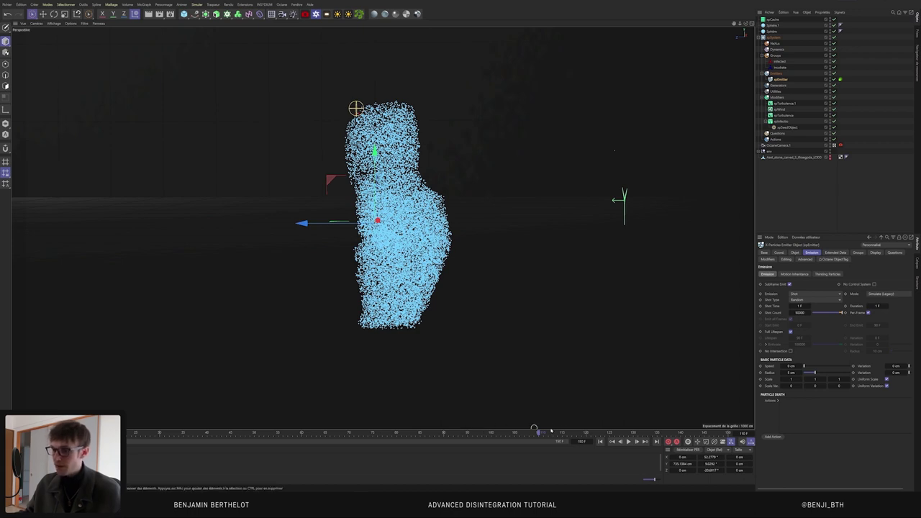
{"action": "left_click", "coordinate": [601, 441]}
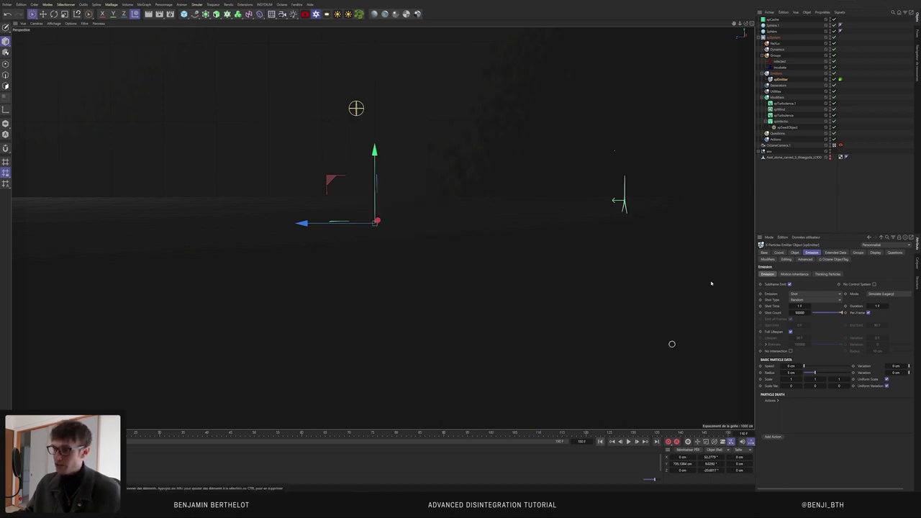
{"action": "left_click", "coordinate": [773, 20]}
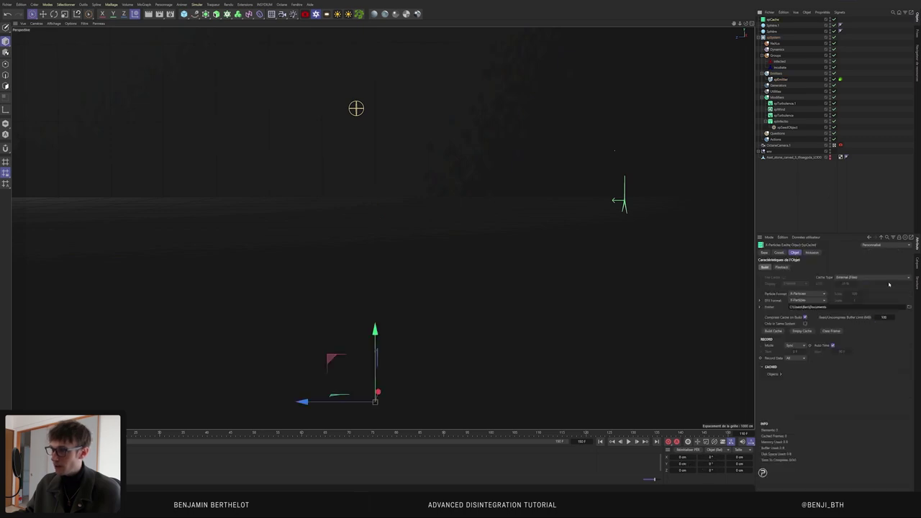
Step: Point the xpCache output folder to 03_tutorial/Xp_cache and start building the particle cache
{"action": "left_click", "coordinate": [908, 307]}
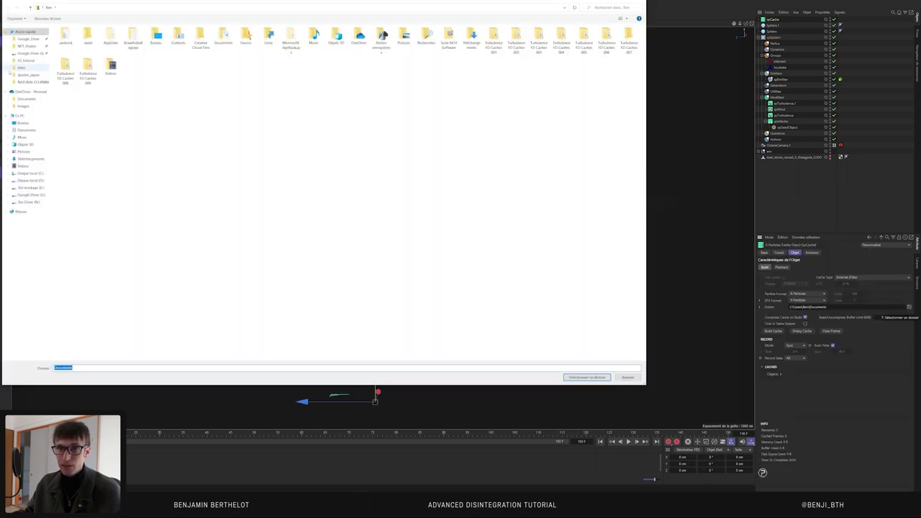
{"action": "left_click", "coordinate": [23, 68]}
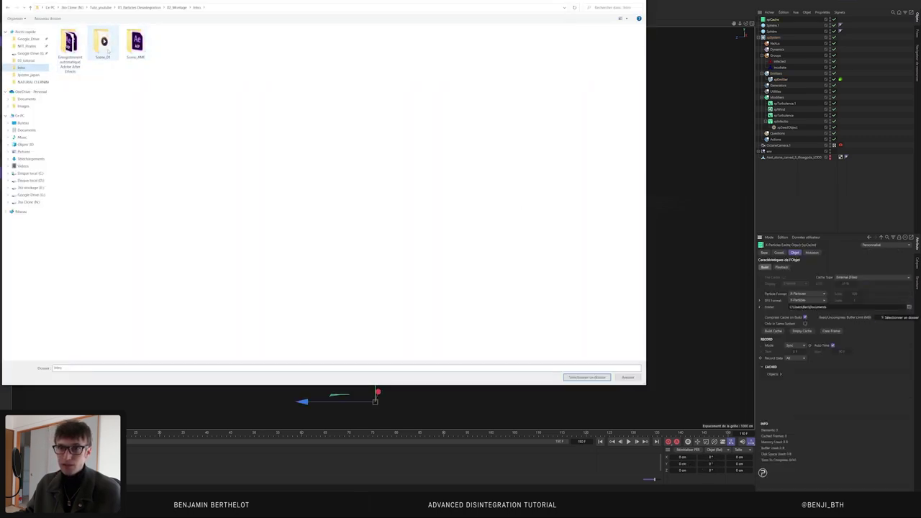
{"action": "left_click", "coordinate": [139, 7]}
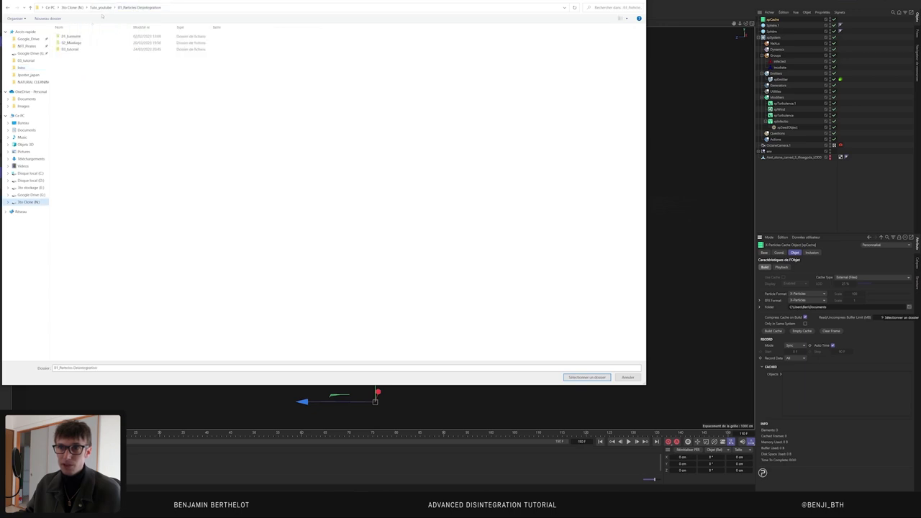
{"action": "double_click", "coordinate": [72, 49]}
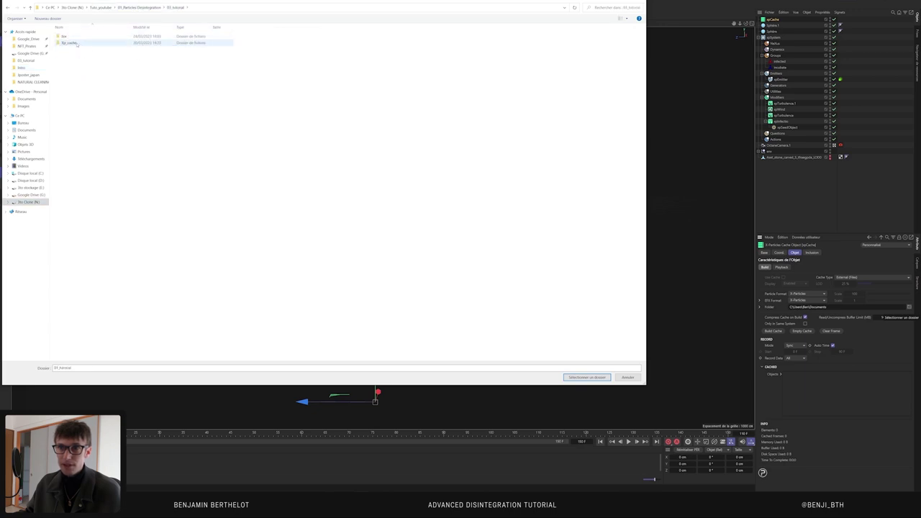
{"action": "left_click", "coordinate": [81, 43]}
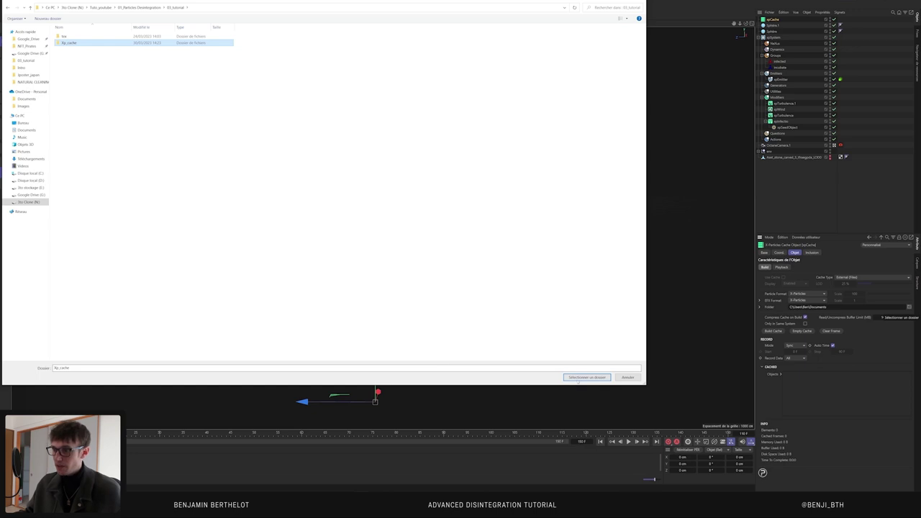
{"action": "left_click", "coordinate": [579, 378]}
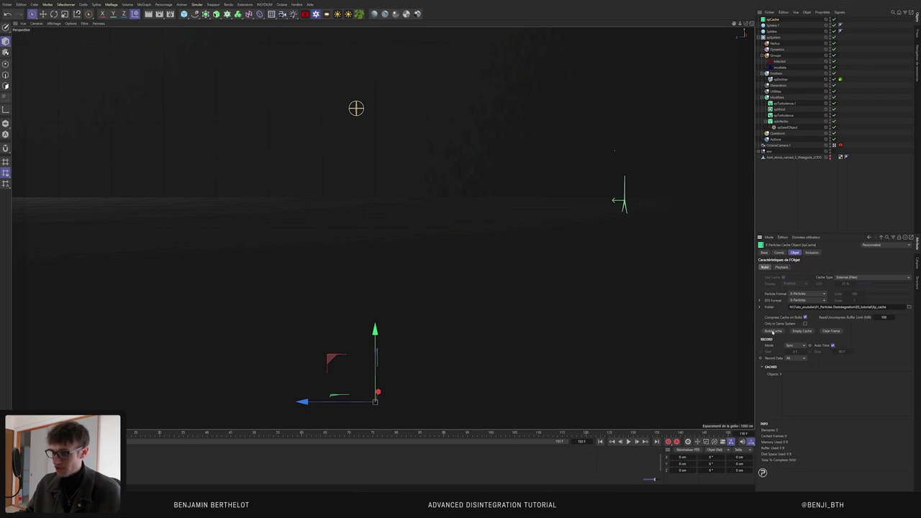
{"action": "left_click", "coordinate": [773, 331]}
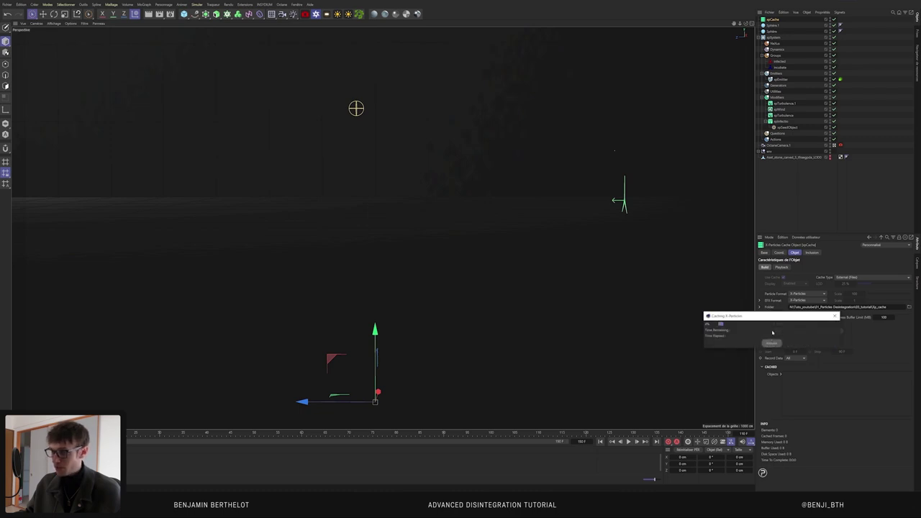
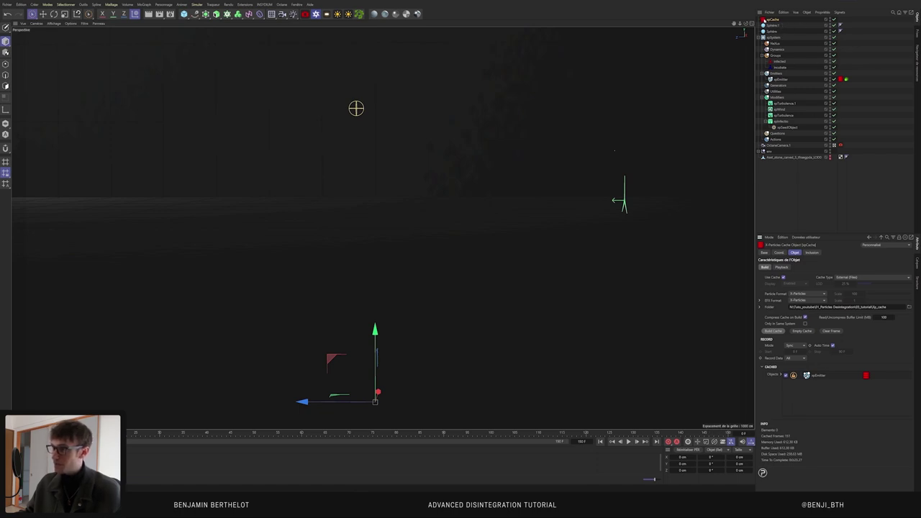
Step: Show the xpCache tag settings and scrub through the cached disintegration frames
{"action": "left_click", "coordinate": [842, 79]}
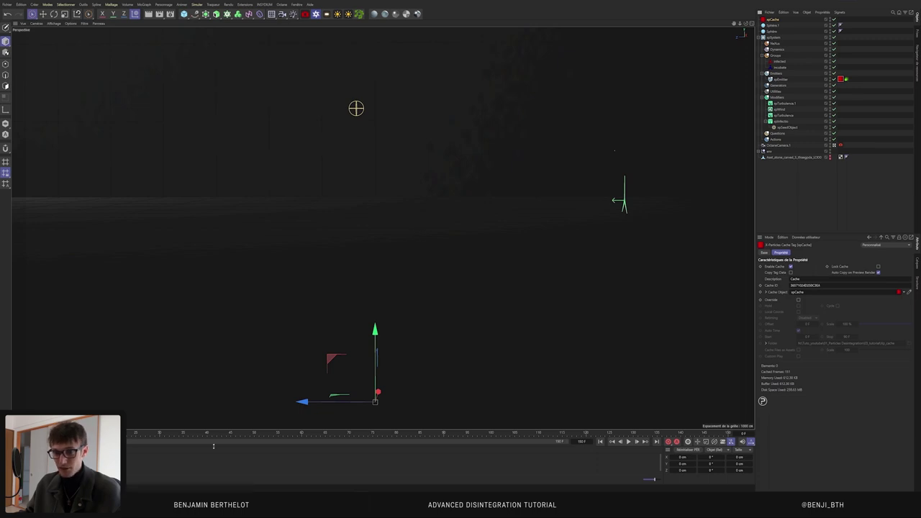
{"action": "left_click_drag", "start_coordinate": [207, 434], "coordinate": [563, 434]}
{"action": "mouse_move", "coordinate": [626, 433]}
{"action": "left_mouse_down"}
{"action": "mouse_move", "coordinate": [637, 433]}
{"action": "mouse_move", "coordinate": [283, 434]}
{"action": "left_mouse_up"}
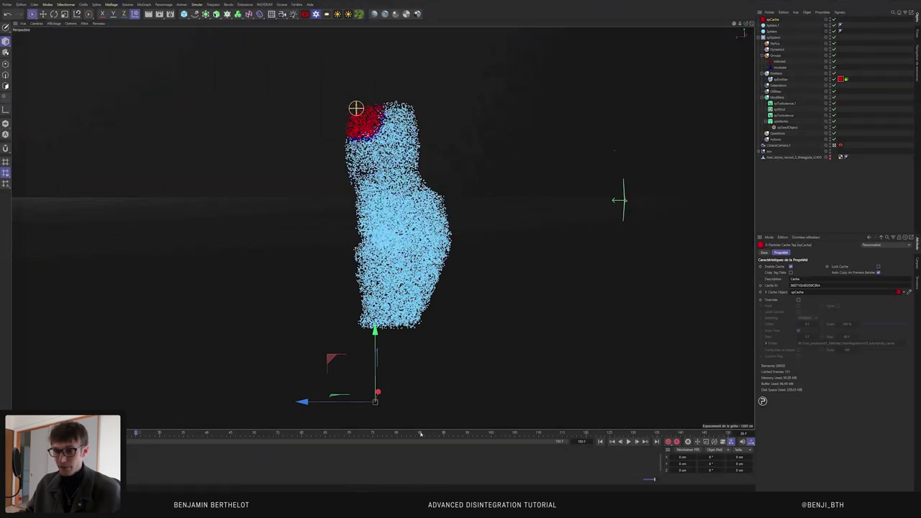
{"action": "left_click_drag", "start_coordinate": [138, 435], "coordinate": [427, 433]}
{"action": "left_click", "coordinate": [636, 435]}
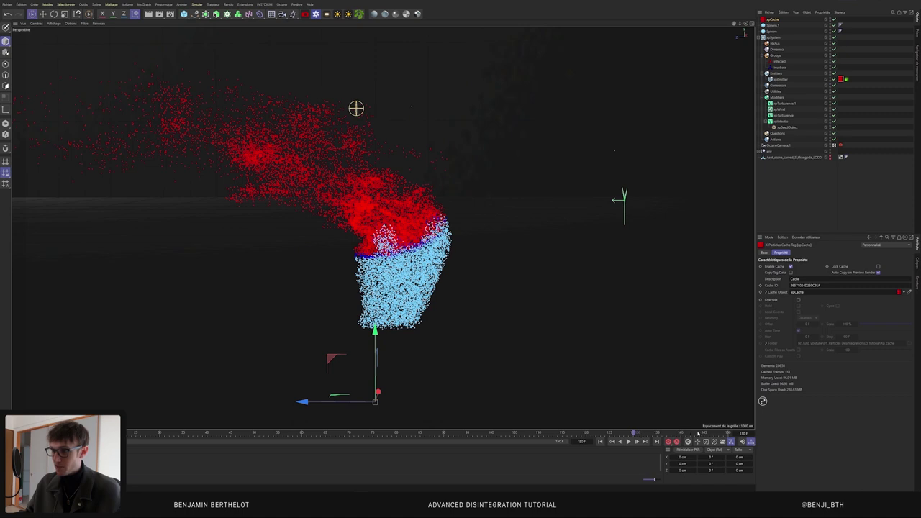
{"action": "left_click", "coordinate": [698, 434]}
{"action": "left_click_drag", "start_coordinate": [467, 435], "coordinate": [502, 433]}
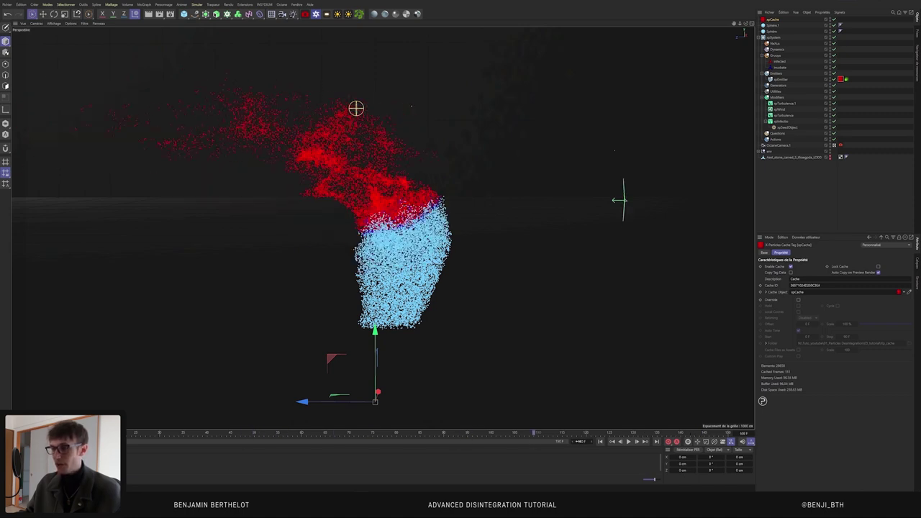
Step: Play back the cached simulation, then rewind it to the empty first frame
{"action": "left_click", "coordinate": [600, 442]}
{"action": "left_click", "coordinate": [629, 441]}
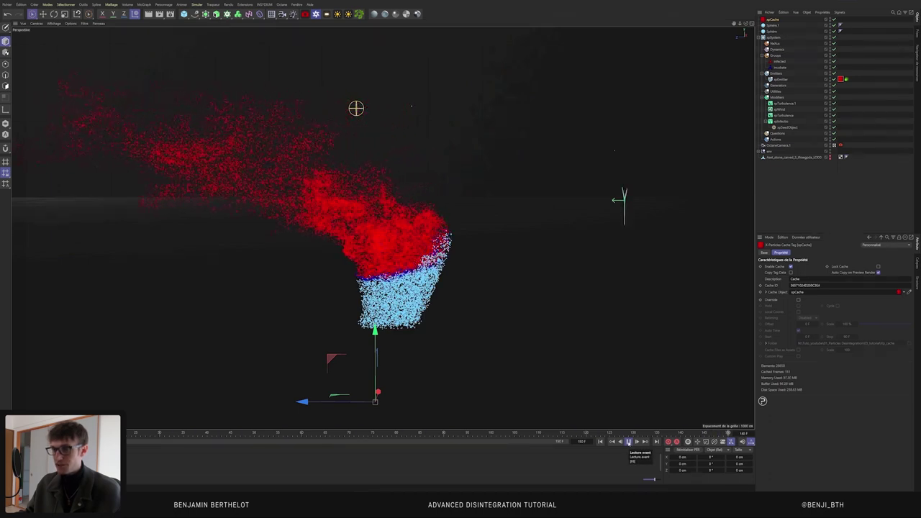
{"action": "left_click", "coordinate": [257, 436]}
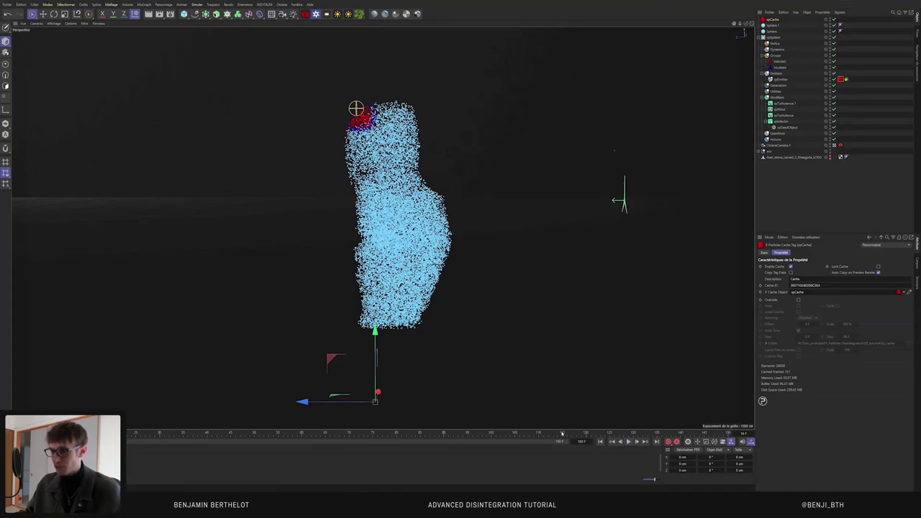
{"action": "left_click", "coordinate": [562, 433]}
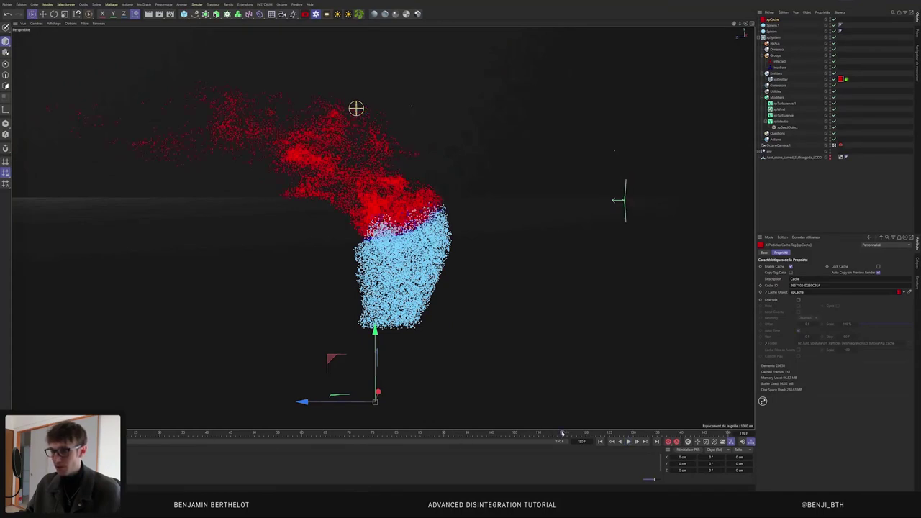
{"action": "left_click", "coordinate": [601, 443]}
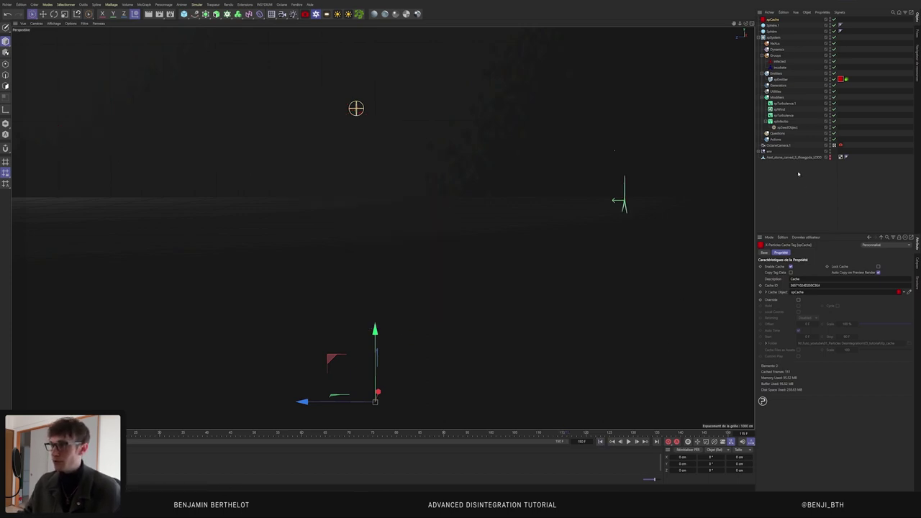
Step: Raise the xpEmitter shot count to 150000, replay it, and start the Octane live render
{"action": "left_click", "coordinate": [781, 79]}
{"action": "left_click", "coordinate": [840, 79]}
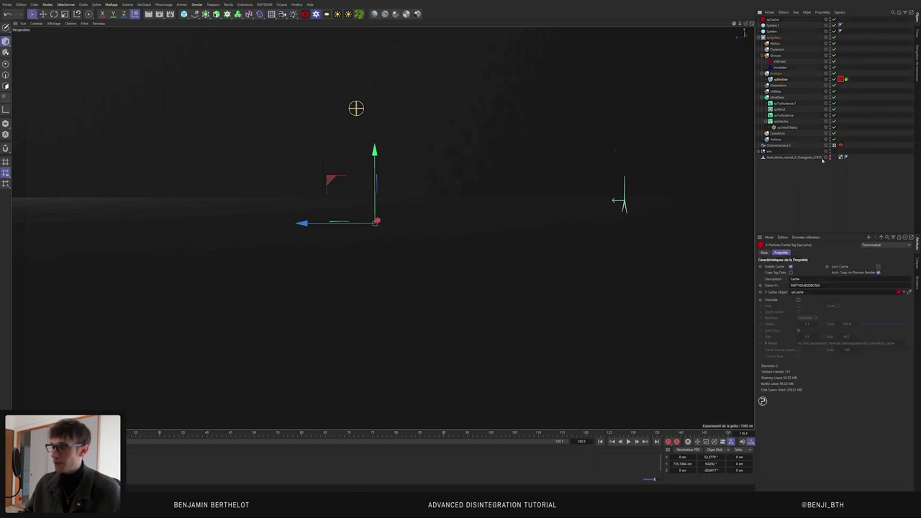
{"action": "left_click", "coordinate": [780, 79]}
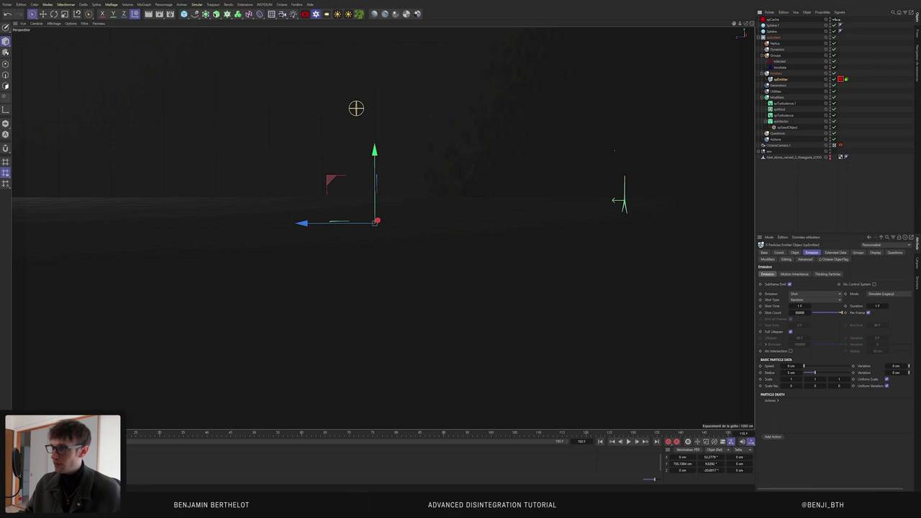
{"action": "left_click", "coordinate": [801, 313]}
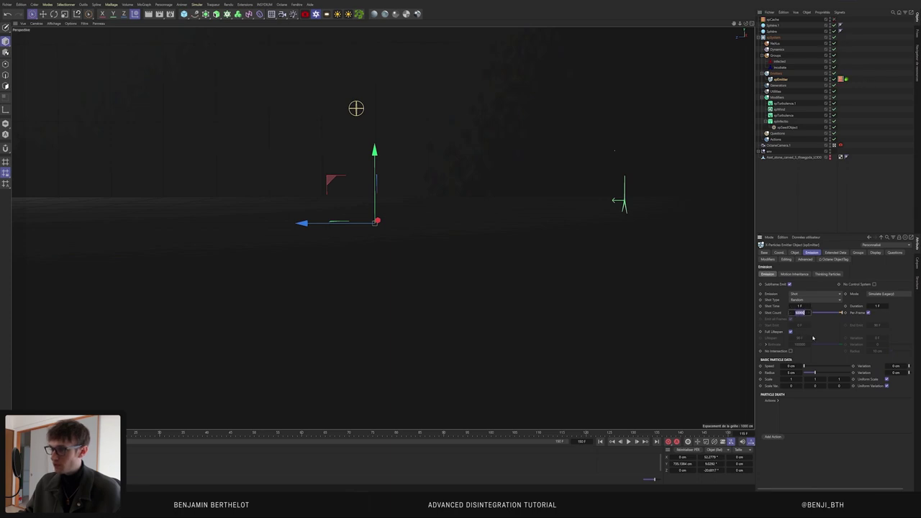
{"action": "type", "text": "1"}
{"action": "type", "text": "00"}
{"action": "key", "text": "Return"}
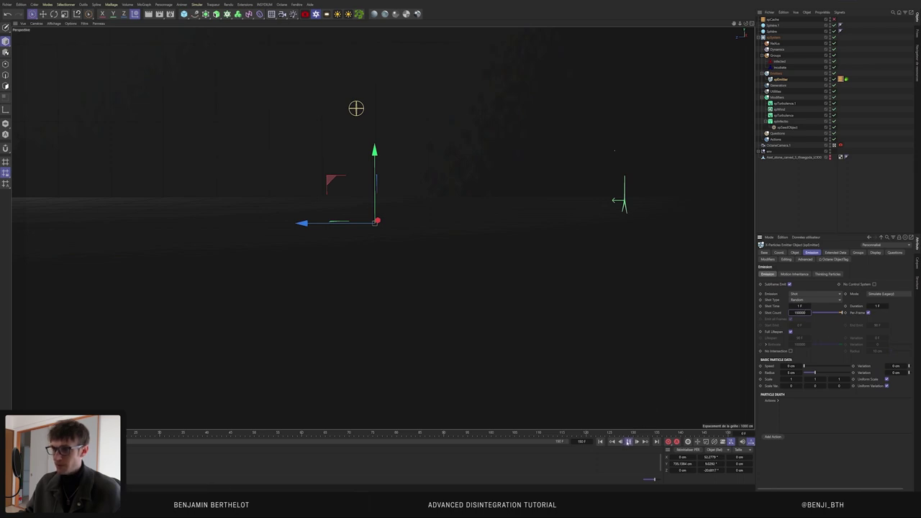
{"action": "left_click", "coordinate": [627, 442]}
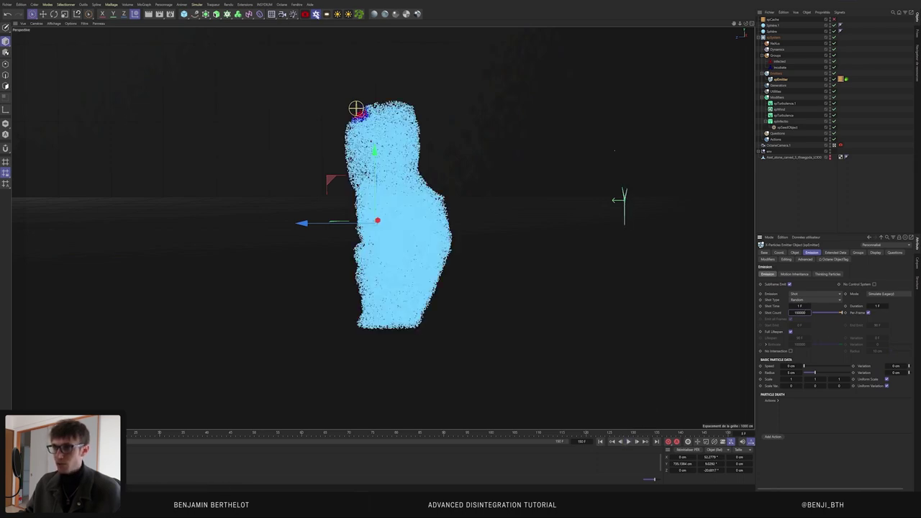
{"action": "left_click", "coordinate": [353, 101]}
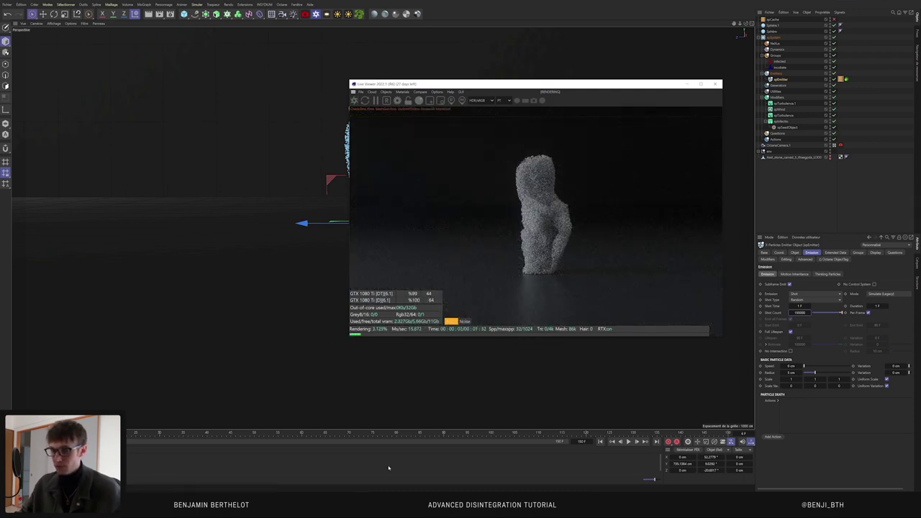
Step: Review the reference disintegration video, then Ctrl-drag to duplicate xpEmitter in the emitters group
{"action": "key", "text": "alt+Tab"}
{"action": "mouse_move", "coordinate": [389, 388]}
{"action": "left_mouse_down"}
{"action": "mouse_move", "coordinate": [347, 387]}
{"action": "mouse_move", "coordinate": [472, 389]}
{"action": "left_mouse_up"}
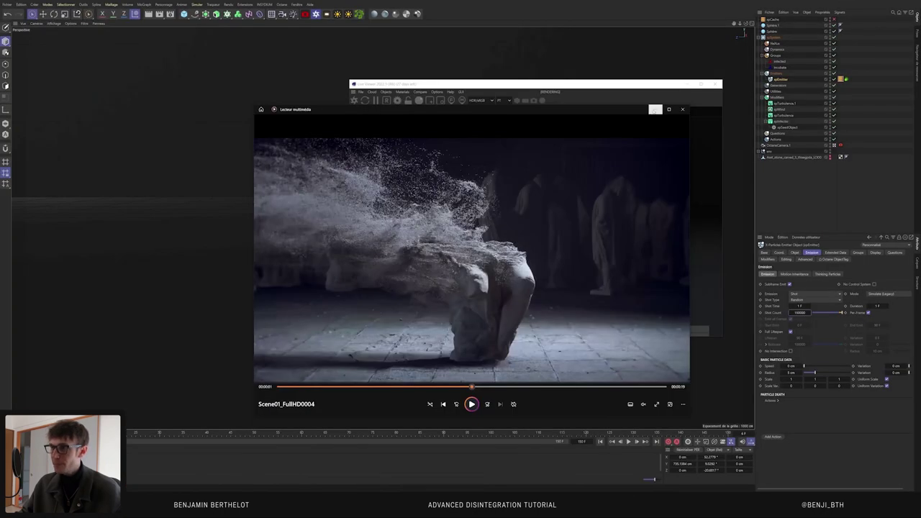
{"action": "left_click", "coordinate": [682, 108]}
{"action": "mouse_move", "coordinate": [644, 85]}
{"action": "left_mouse_down"}
{"action": "mouse_move", "coordinate": [639, 67]}
{"action": "mouse_move", "coordinate": [650, 54]}
{"action": "left_mouse_up"}
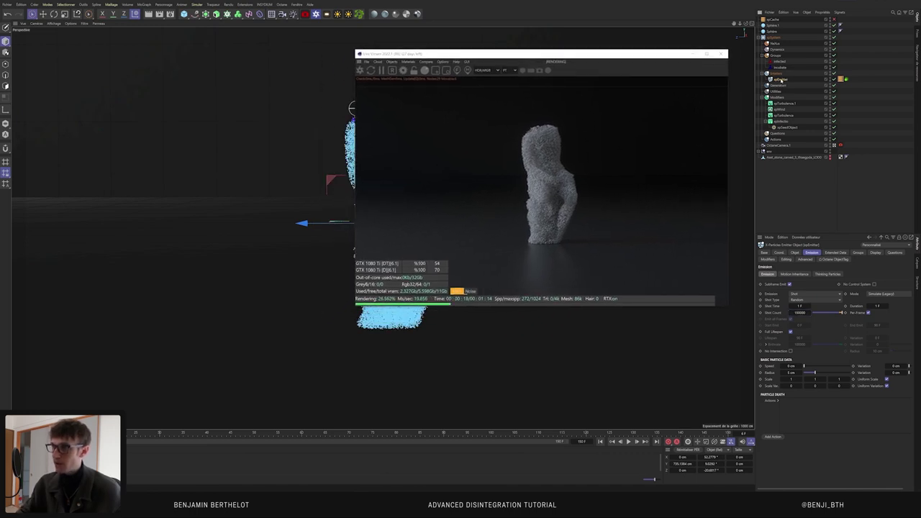
{"action": "left_click_drag", "start_coordinate": [782, 81], "coordinate": [783, 77]}
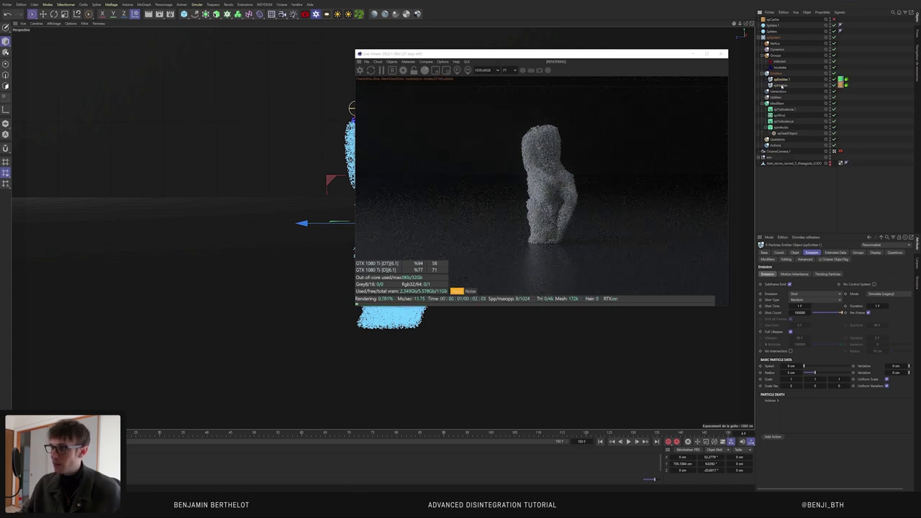
Step: Rename the two emitters to extérieur and intérieur
{"action": "double_click", "coordinate": [782, 85]}
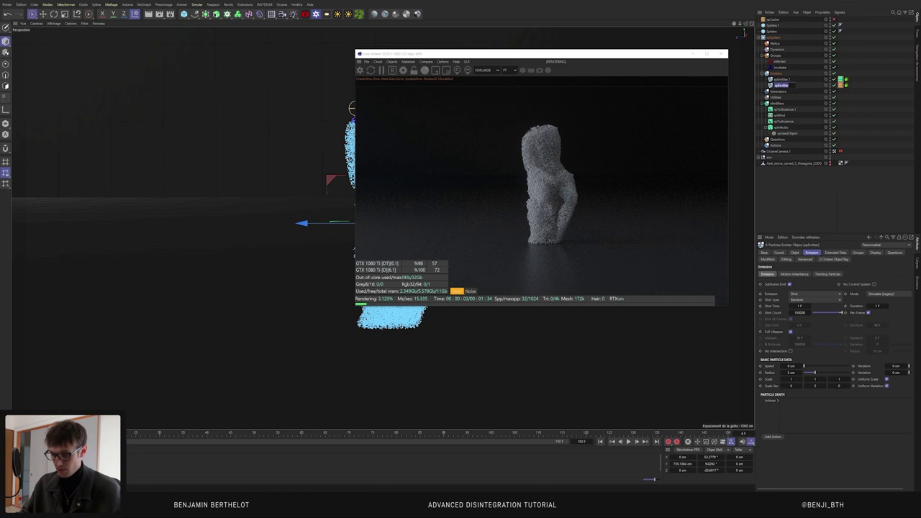
{"action": "type", "text": "xe"}
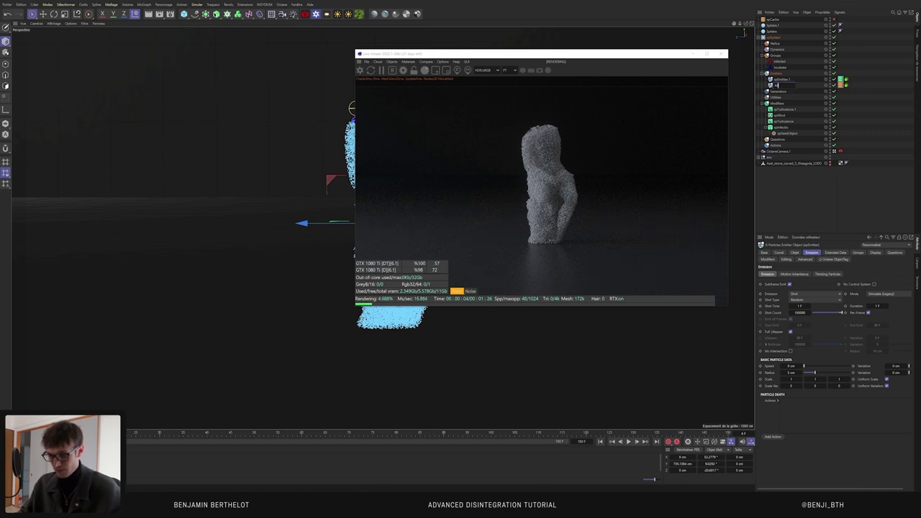
{"action": "type", "text": "mitter"}
{"action": "key", "text": "Return"}
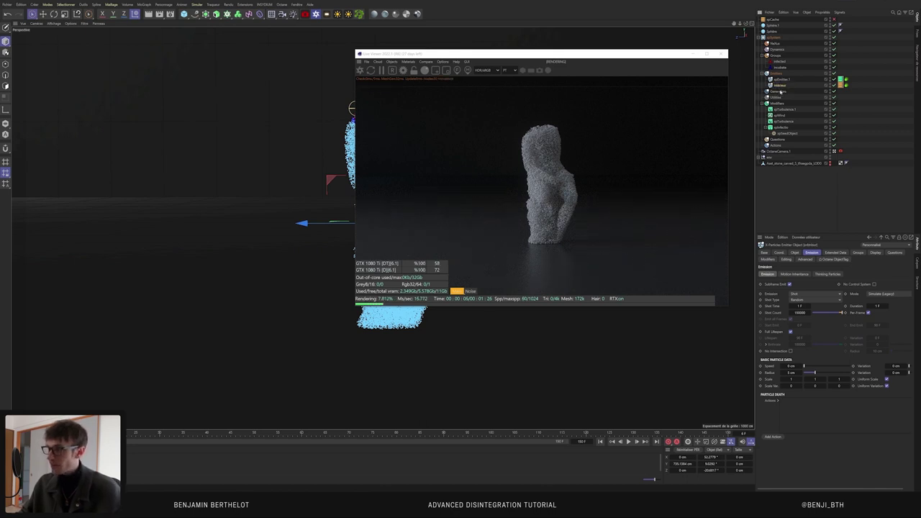
{"action": "left_click", "coordinate": [782, 79]}
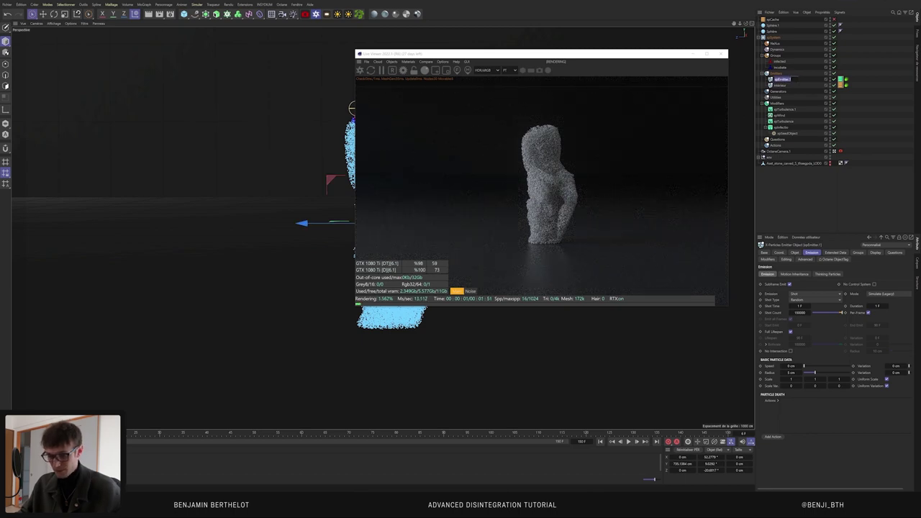
{"action": "type", "text": "xp"}
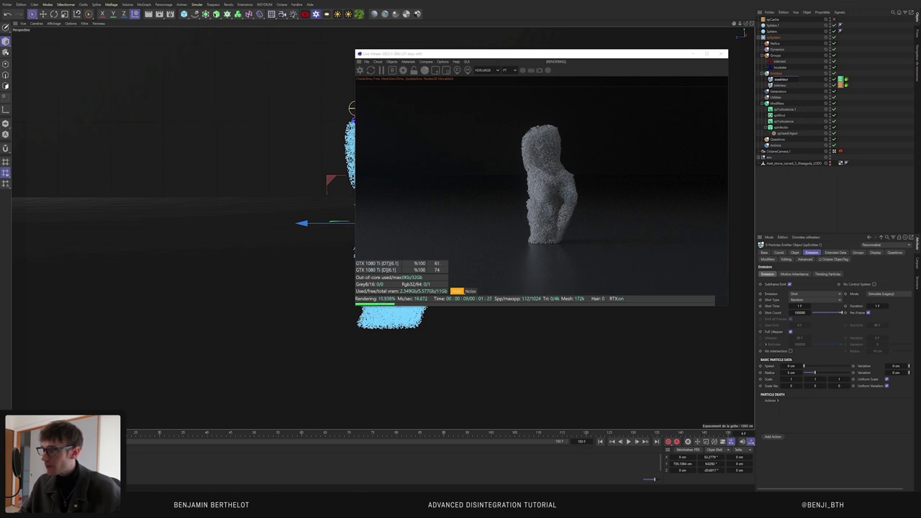
{"action": "key", "text": "Return"}
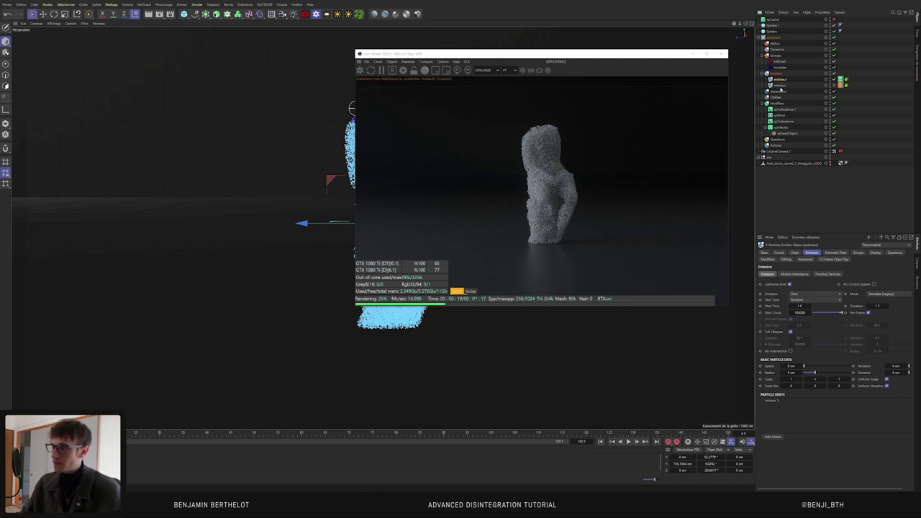
Step: Replay the simulation from frame one and close the Octane live viewer
{"action": "left_click", "coordinate": [601, 442]}
{"action": "left_click", "coordinate": [629, 443]}
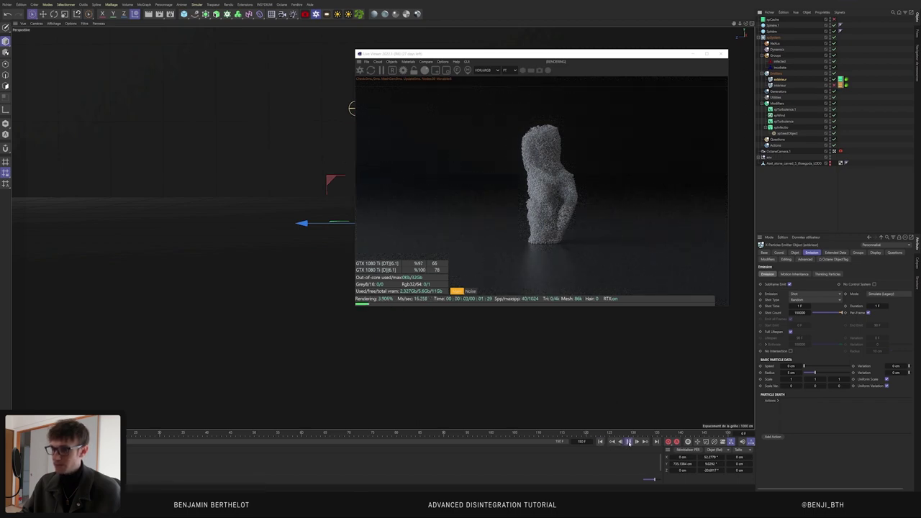
{"action": "left_click", "coordinate": [723, 53]}
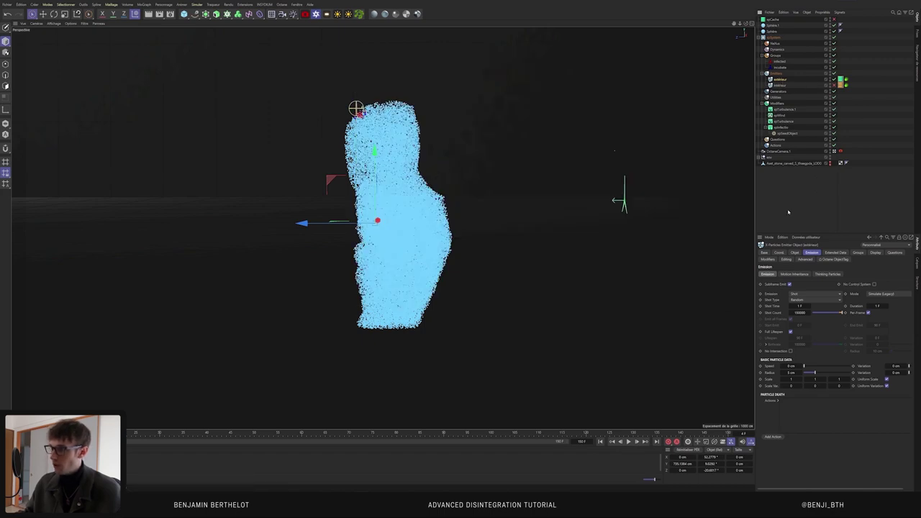
Step: Set the extérieur emitter's Emit From option to Texture
{"action": "left_click", "coordinate": [795, 253]}
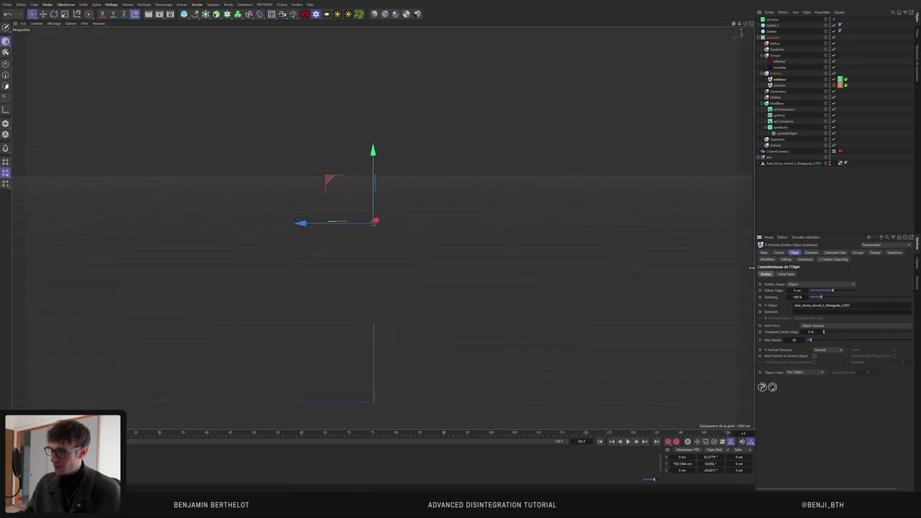
{"action": "left_click_drag", "start_coordinate": [755, 267], "coordinate": [694, 267]}
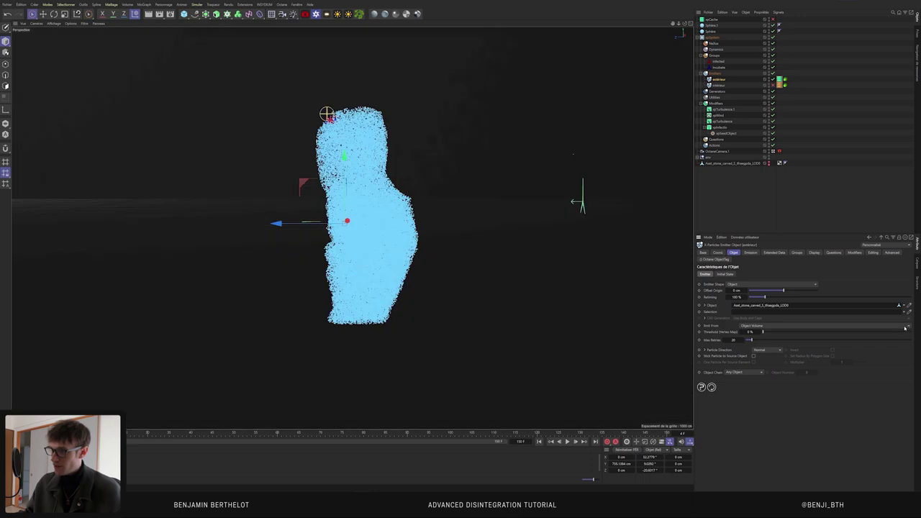
{"action": "left_click", "coordinate": [905, 328]}
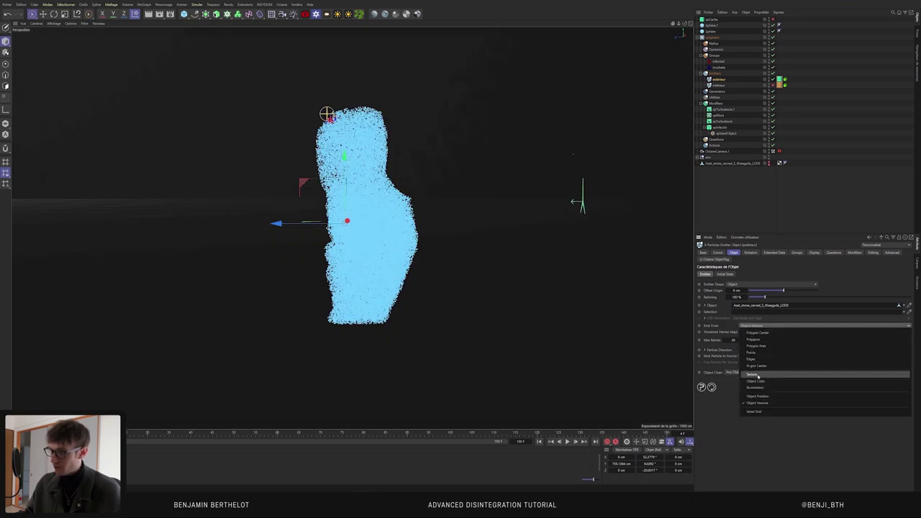
{"action": "left_click", "coordinate": [758, 376]}
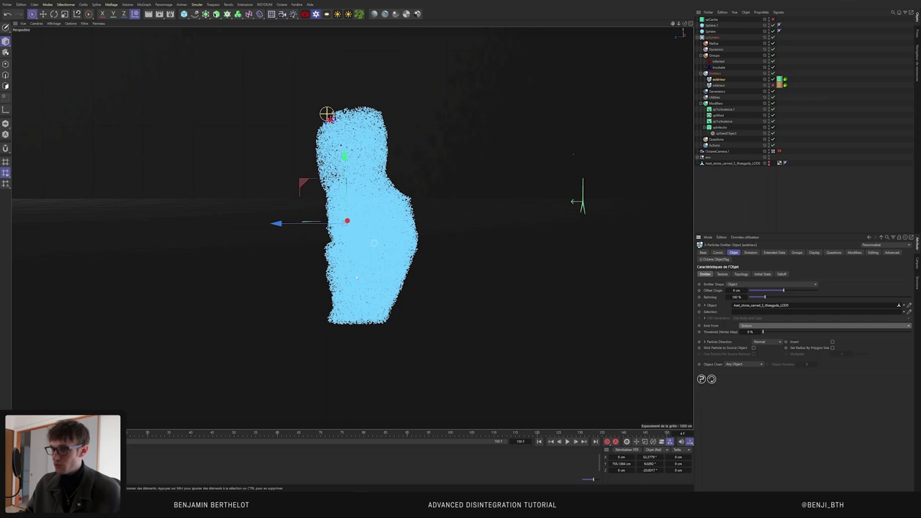
Step: Replay the simulation from the start to check where particles now emit
{"action": "left_click", "coordinate": [540, 442]}
{"action": "left_click", "coordinate": [567, 442]}
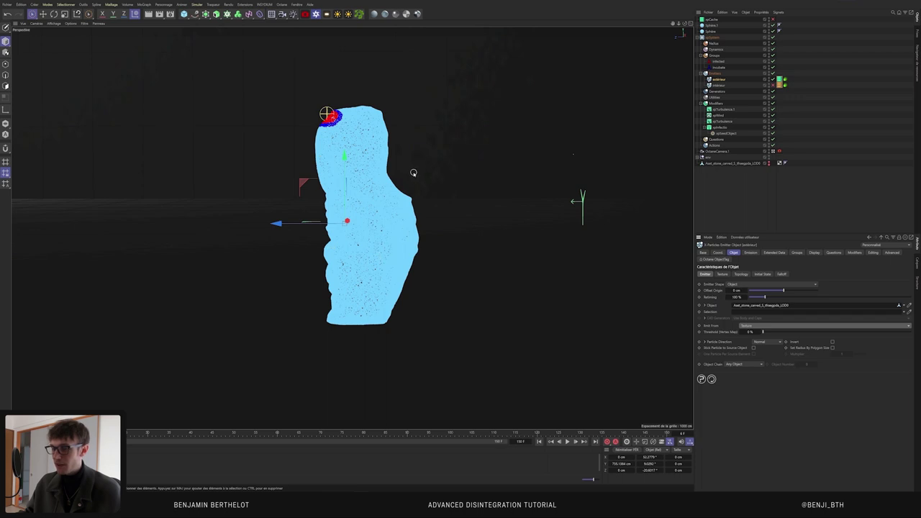
{"action": "left_click", "coordinate": [541, 442]}
{"action": "left_click", "coordinate": [568, 442]}
{"action": "left_click", "coordinate": [568, 442]}
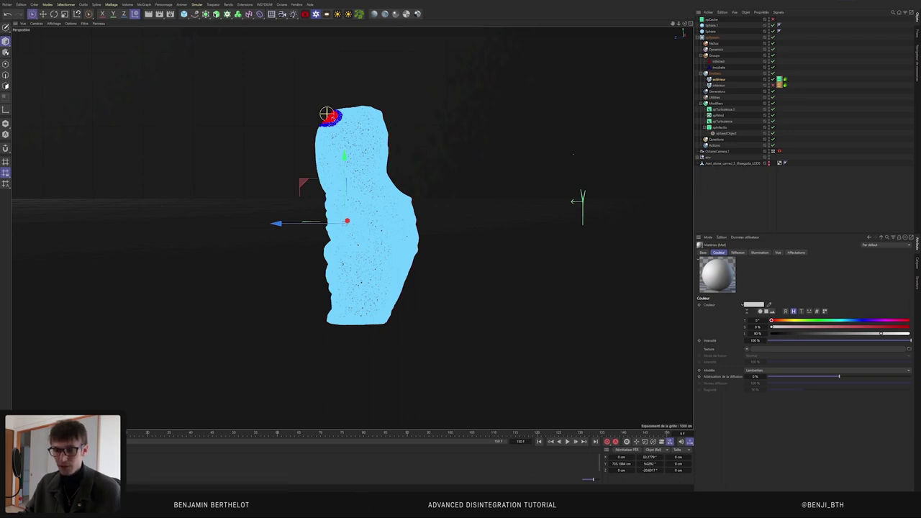
Step: Load Rhaegada_8K_Albedo.jpg from 03_tutorial/tex into the material's colour texture and close the editor
{"action": "left_click_drag", "start_coordinate": [148, 274], "coordinate": [261, 133]}
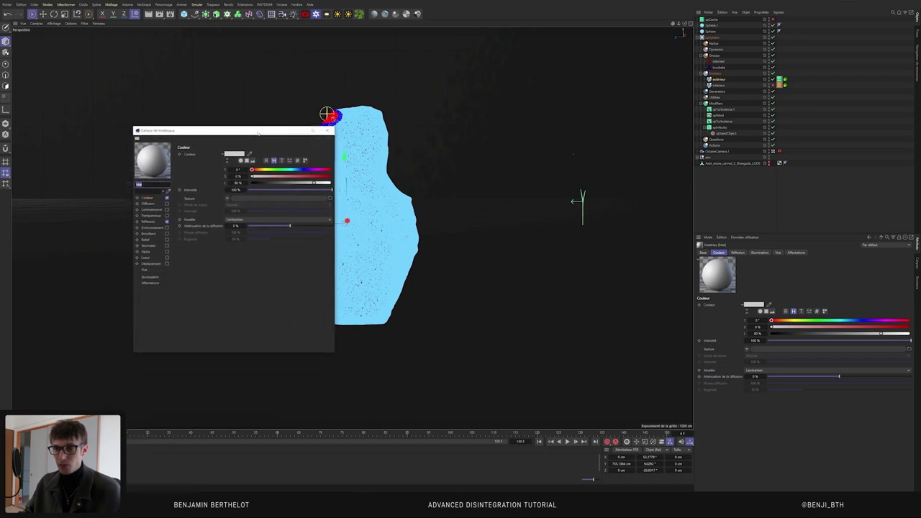
{"action": "left_click", "coordinate": [264, 197]}
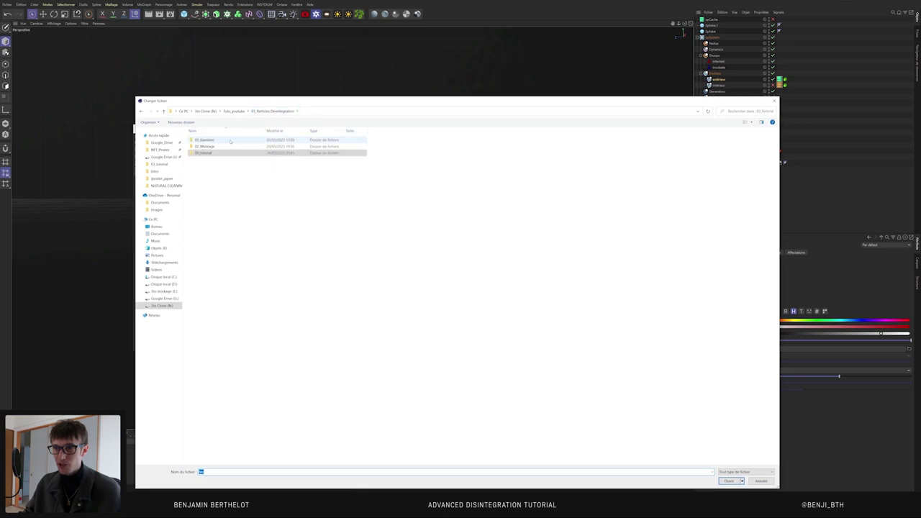
{"action": "double_click", "coordinate": [209, 152]}
{"action": "double_click", "coordinate": [215, 141]}
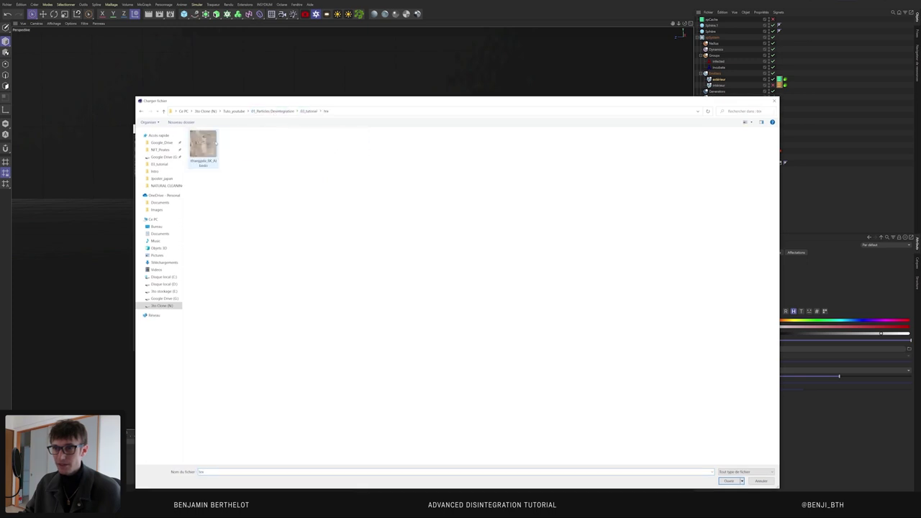
{"action": "left_click", "coordinate": [203, 148]}
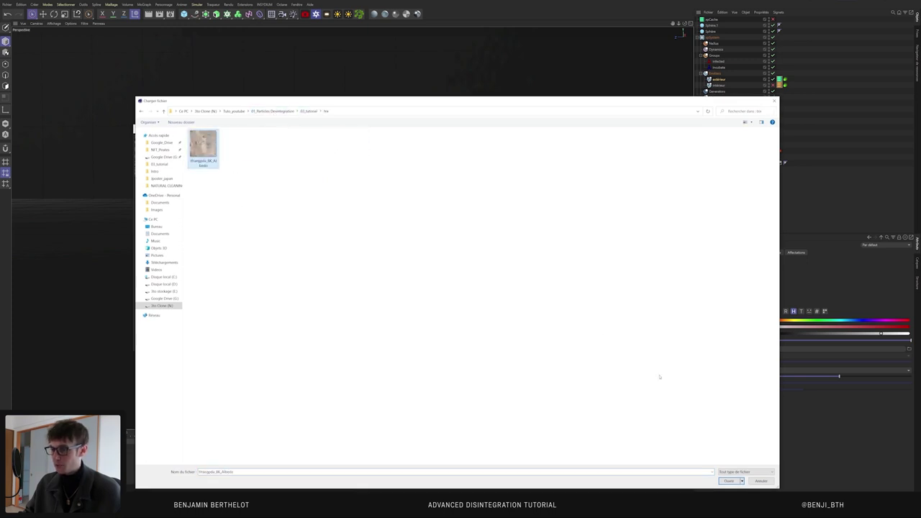
{"action": "left_click", "coordinate": [729, 481]}
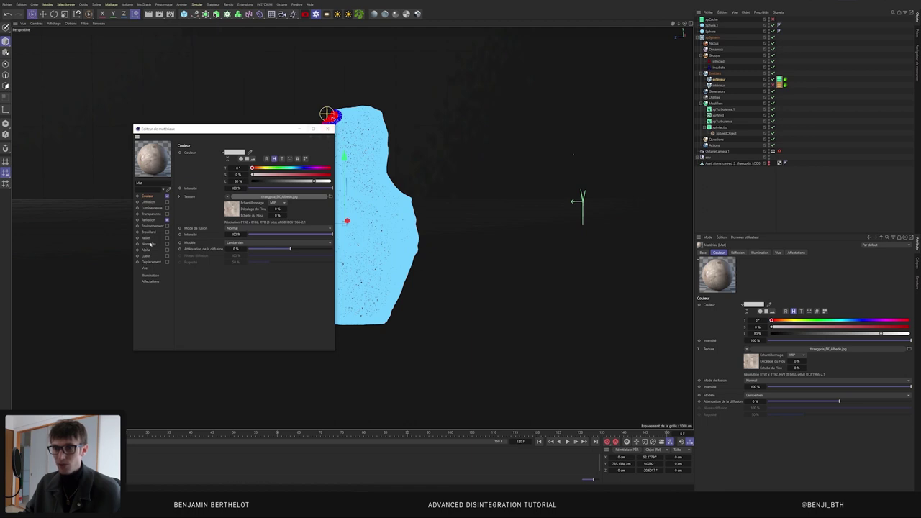
{"action": "left_click", "coordinate": [325, 129]}
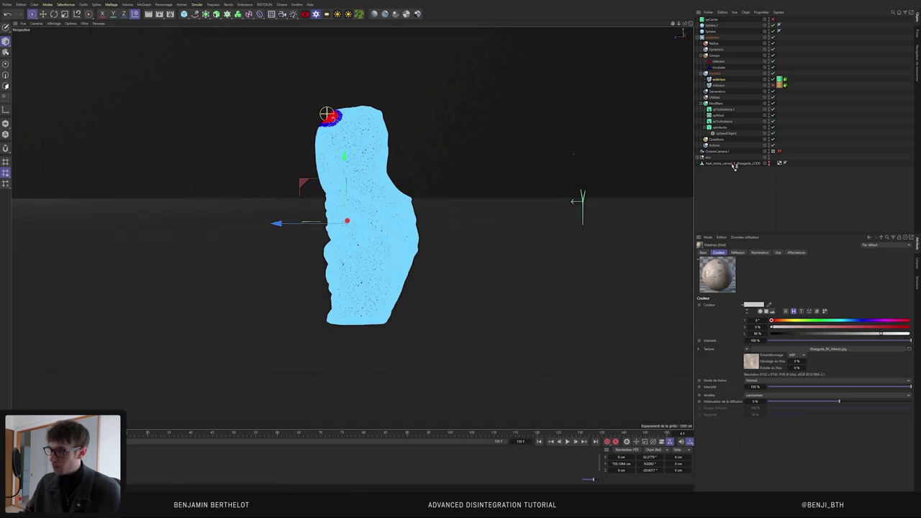
Step: Apply the textured material to the stone statue and switch the viewport to Gouraud Shading
{"action": "left_click_drag", "start_coordinate": [735, 166], "coordinate": [736, 164]}
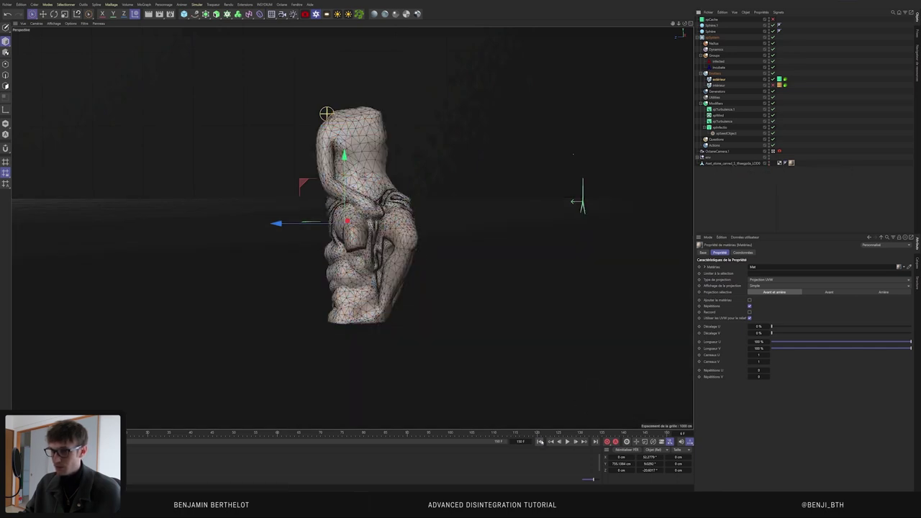
{"action": "left_click", "coordinate": [54, 23]}
{"action": "left_click", "coordinate": [72, 39]}
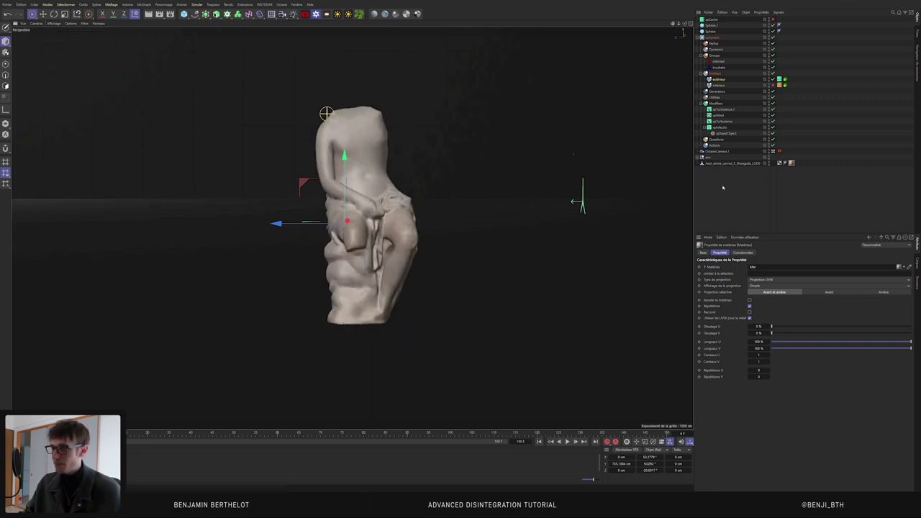
{"action": "left_click", "coordinate": [719, 79]}
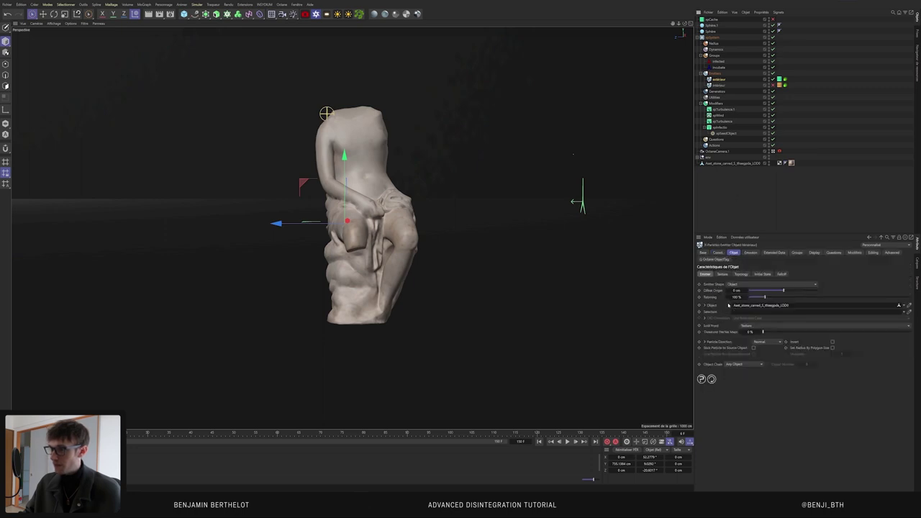
Step: Set the emitter's Texture Tag to the Matériau material and hide the stone statue
{"action": "left_click", "coordinate": [723, 274]}
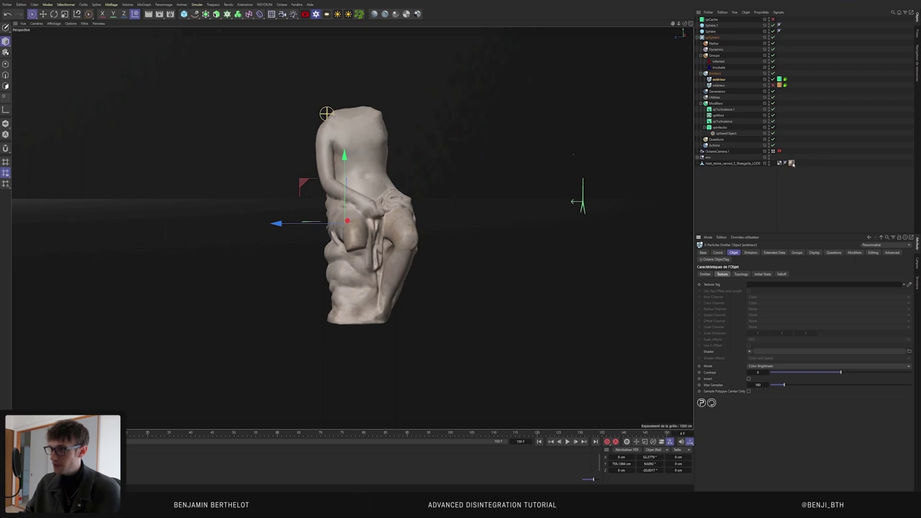
{"action": "left_click_drag", "start_coordinate": [793, 221], "coordinate": [763, 286]}
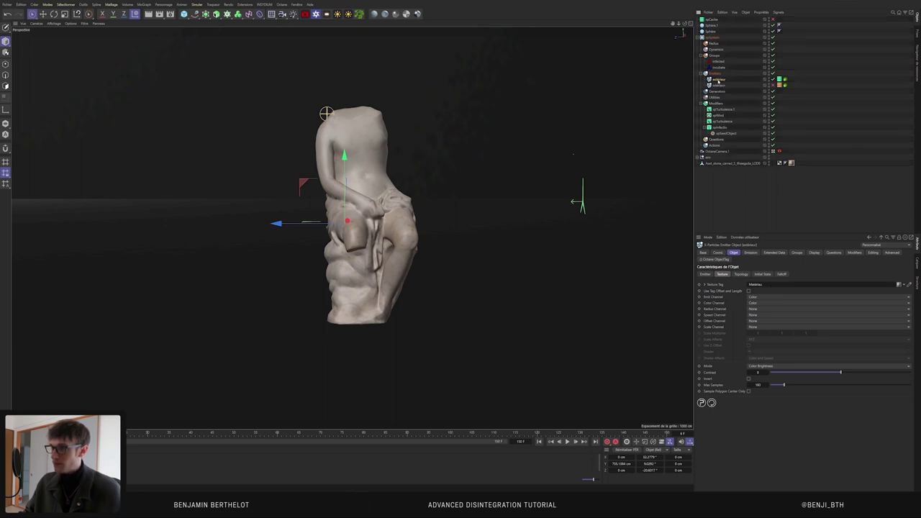
{"action": "left_click", "coordinate": [769, 163]}
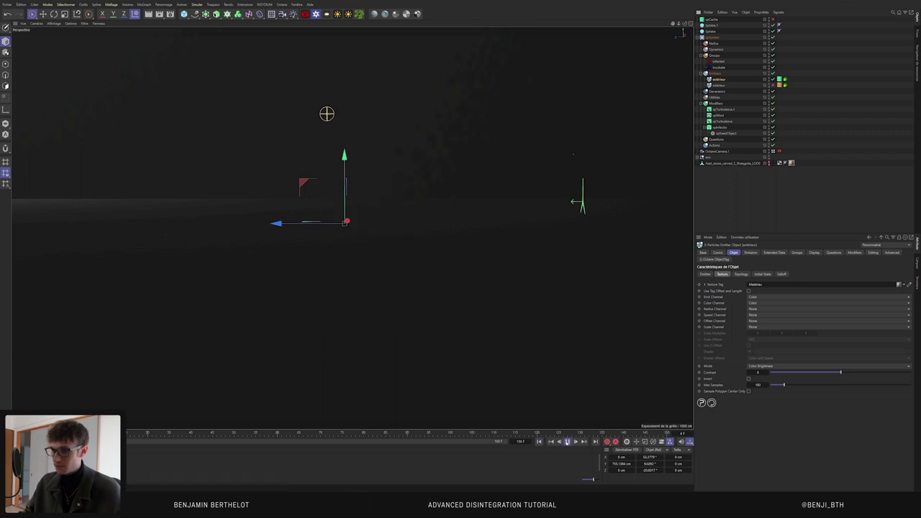
Step: Replay the textured particle simulation and start rendering it in the Octane live viewer
{"action": "left_click", "coordinate": [567, 442]}
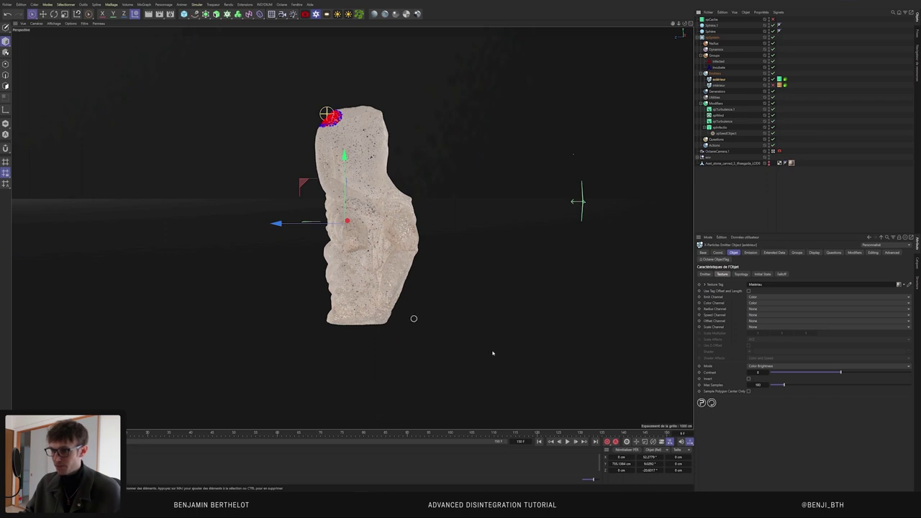
{"action": "left_click", "coordinate": [568, 442]}
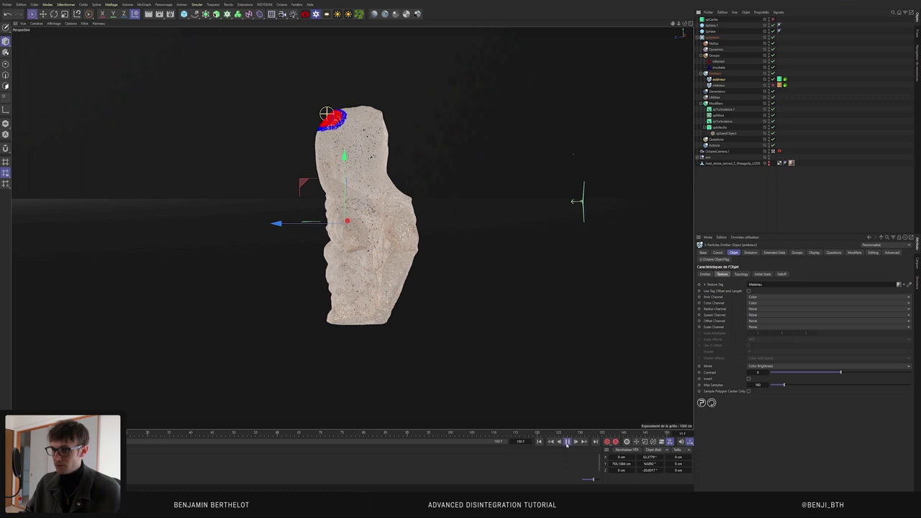
{"action": "left_click", "coordinate": [317, 16]}
{"action": "left_click_drag", "start_coordinate": [370, 102], "coordinate": [554, 71]}
{"action": "left_click", "coordinate": [308, 87]}
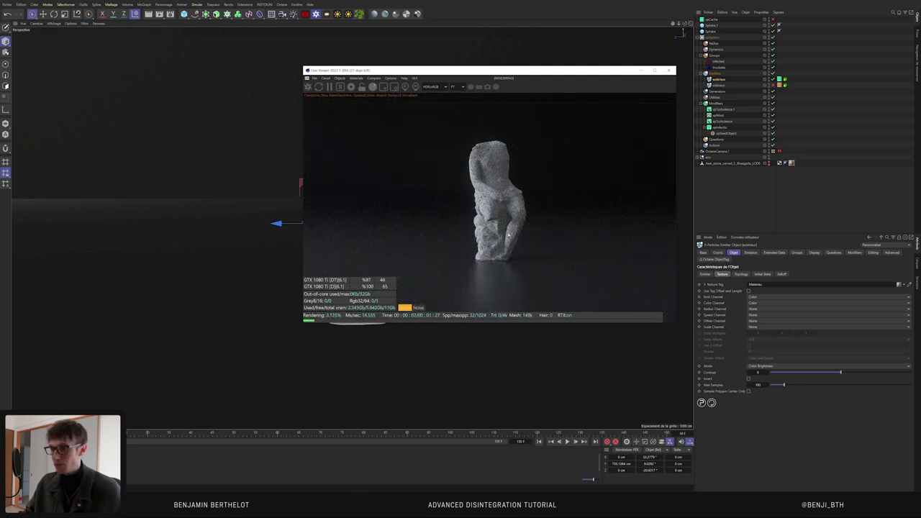
Step: Reposition the Octane live viewer window so the scene is visible
{"action": "mouse_move", "coordinate": [525, 75]}
{"action": "left_mouse_down"}
{"action": "mouse_move", "coordinate": [453, 217]}
{"action": "mouse_move", "coordinate": [536, 40]}
{"action": "left_mouse_up"}
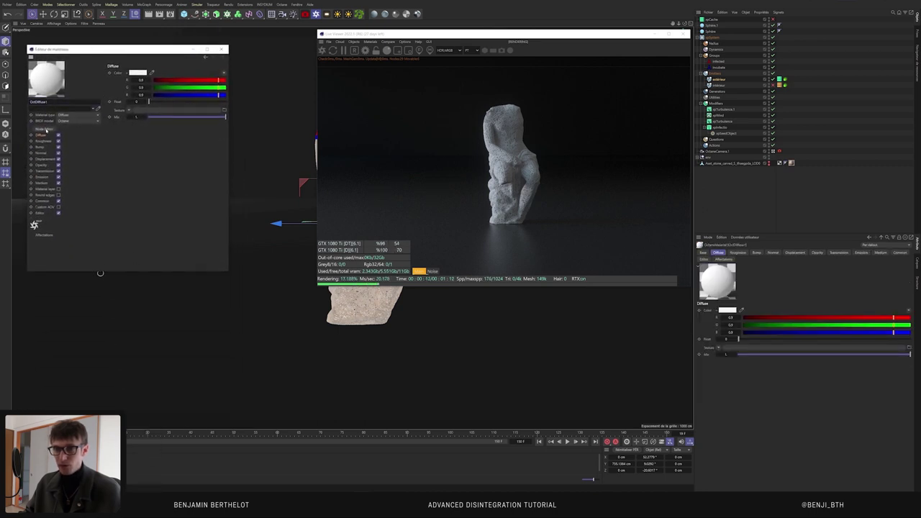
Step: Enlarge the Octane node editor and add an Instance Color node beside OctDiffuse
{"action": "left_click_drag", "start_coordinate": [261, 112], "coordinate": [193, 55]}
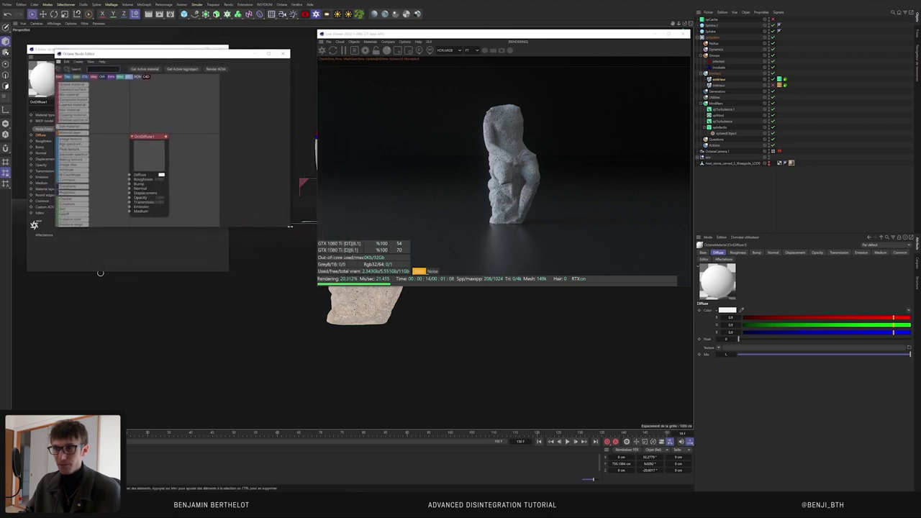
{"action": "left_click_drag", "start_coordinate": [290, 226], "coordinate": [531, 343]}
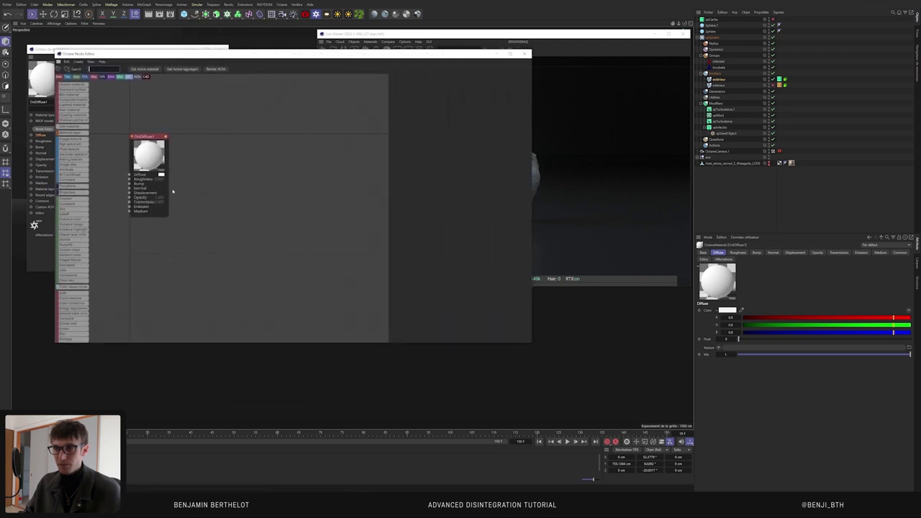
{"action": "left_click_drag", "start_coordinate": [152, 163], "coordinate": [333, 175]}
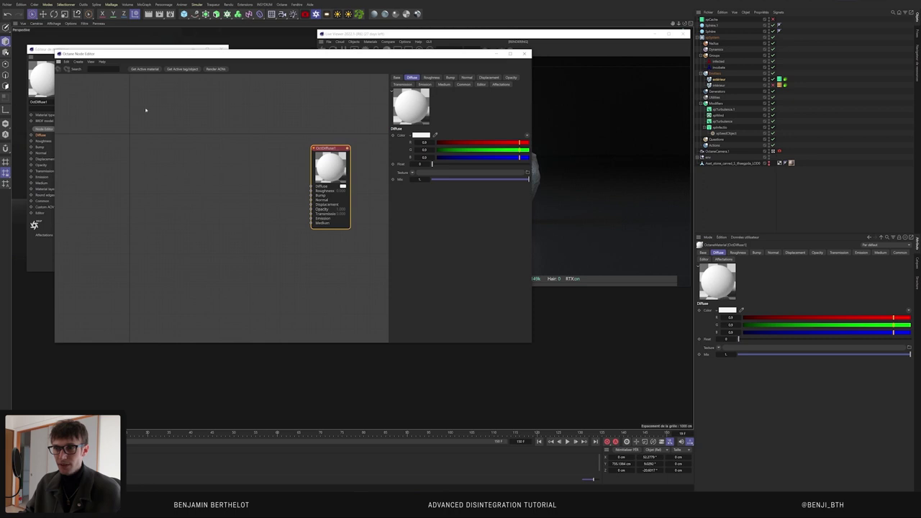
{"action": "left_click", "coordinate": [101, 69]}
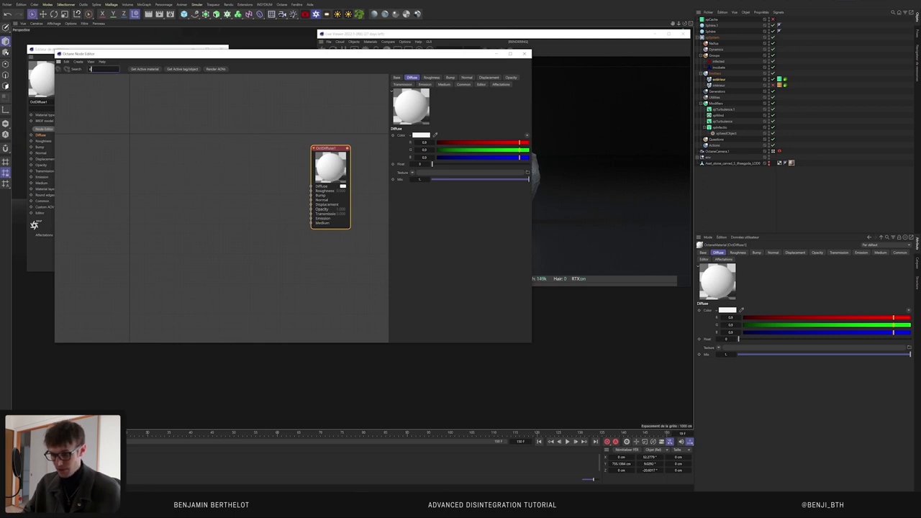
{"action": "type", "text": "dist"}
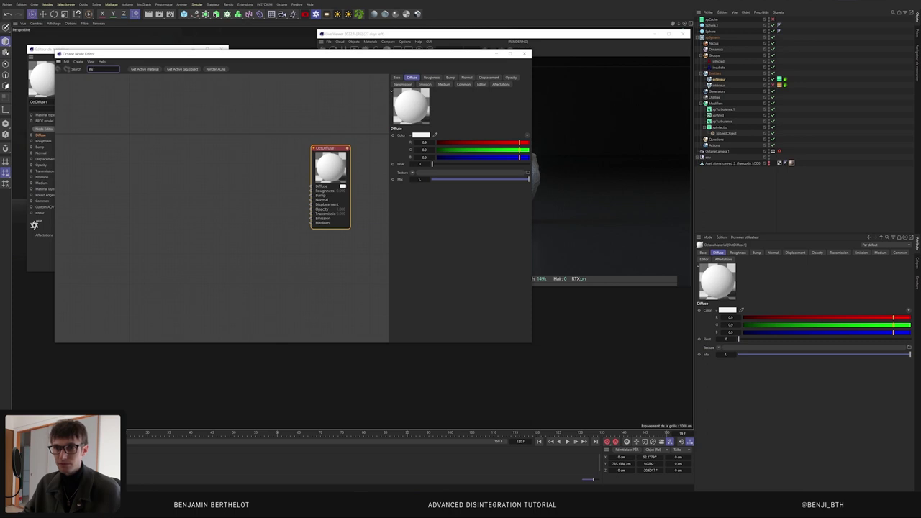
{"action": "key", "text": "BackSpace"}
{"action": "key", "text": "BackSpace"}
{"action": "key", "text": "BackSpace"}
{"action": "type", "text": "colo"}
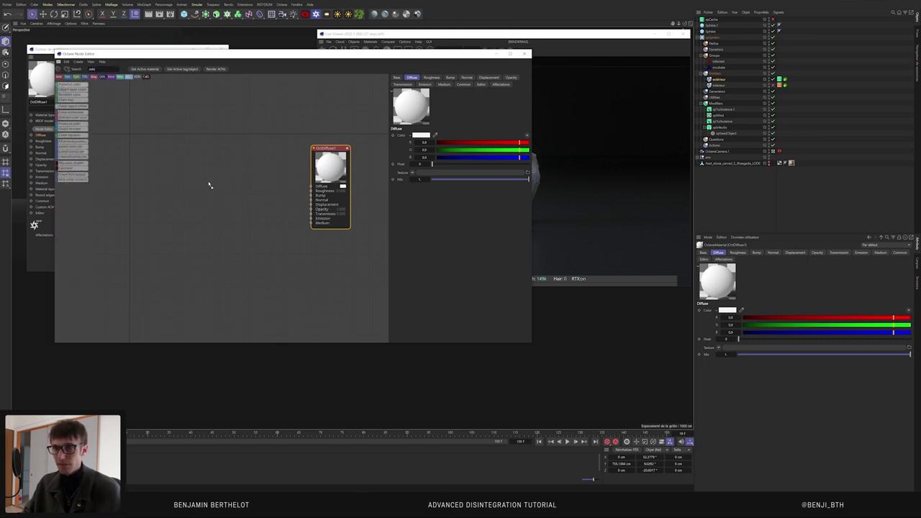
{"action": "mouse_move", "coordinate": [68, 85]}
{"action": "left_mouse_down"}
{"action": "mouse_move", "coordinate": [209, 185]}
{"action": "mouse_move", "coordinate": [217, 176]}
{"action": "mouse_move", "coordinate": [311, 190]}
{"action": "left_mouse_up"}
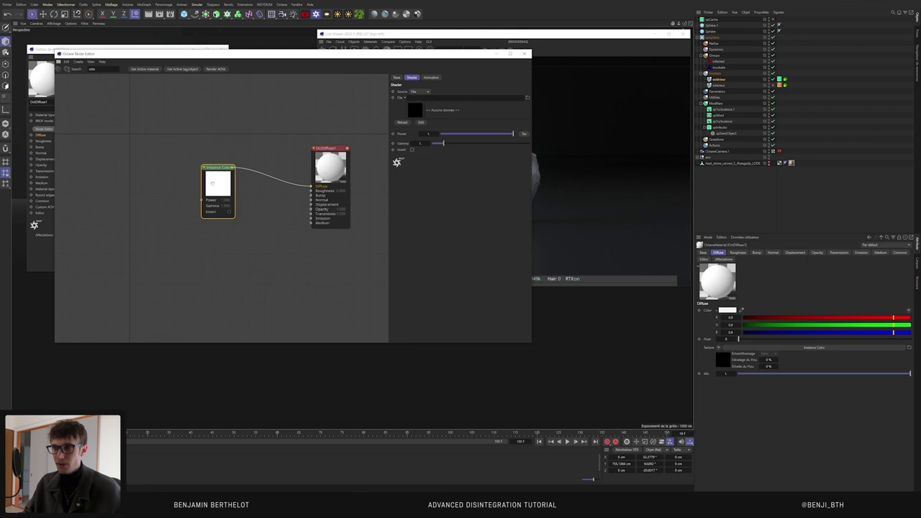
Step: Set the Instance Color source to Particle using the extérieur emitter, then close the node editor
{"action": "left_click", "coordinate": [427, 92]}
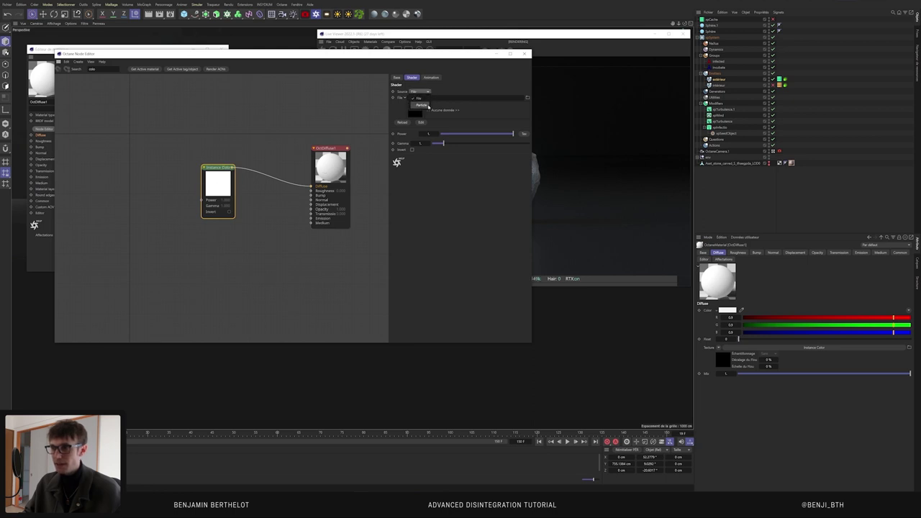
{"action": "left_click", "coordinate": [421, 106]}
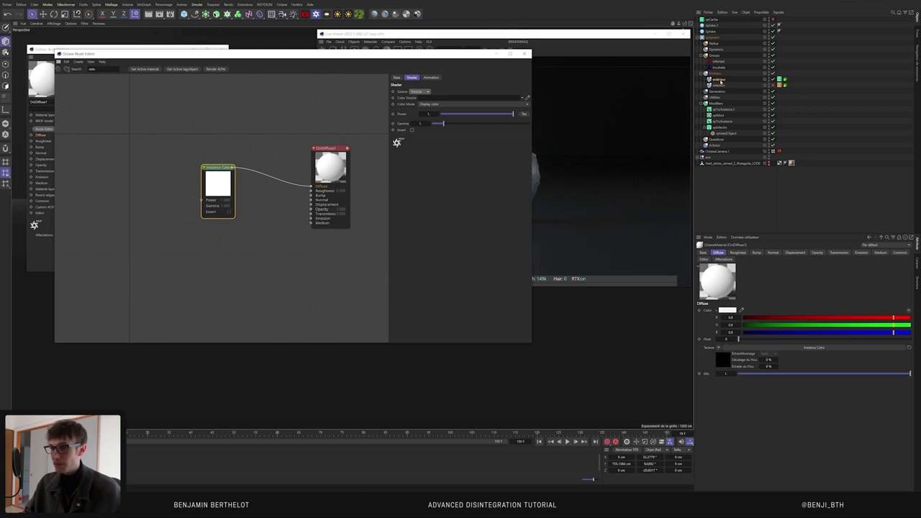
{"action": "left_click_drag", "start_coordinate": [721, 81], "coordinate": [473, 97]}
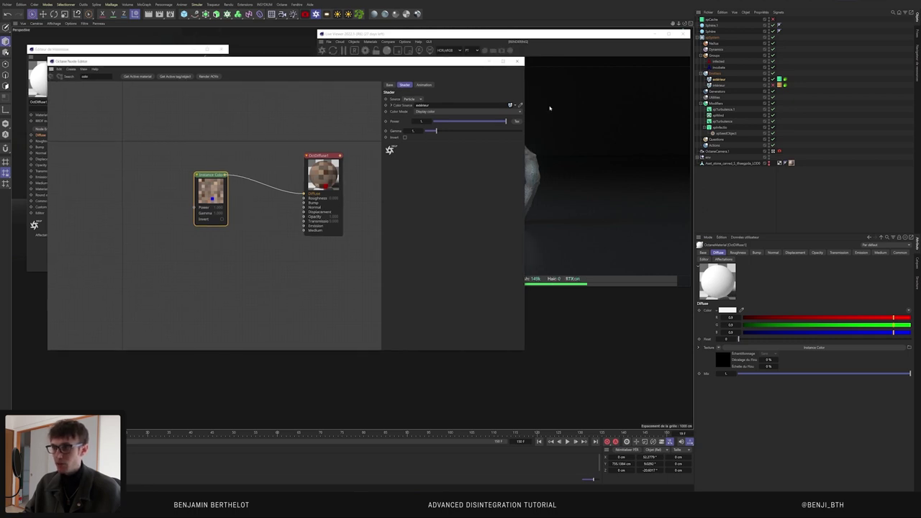
{"action": "left_click", "coordinate": [717, 79]}
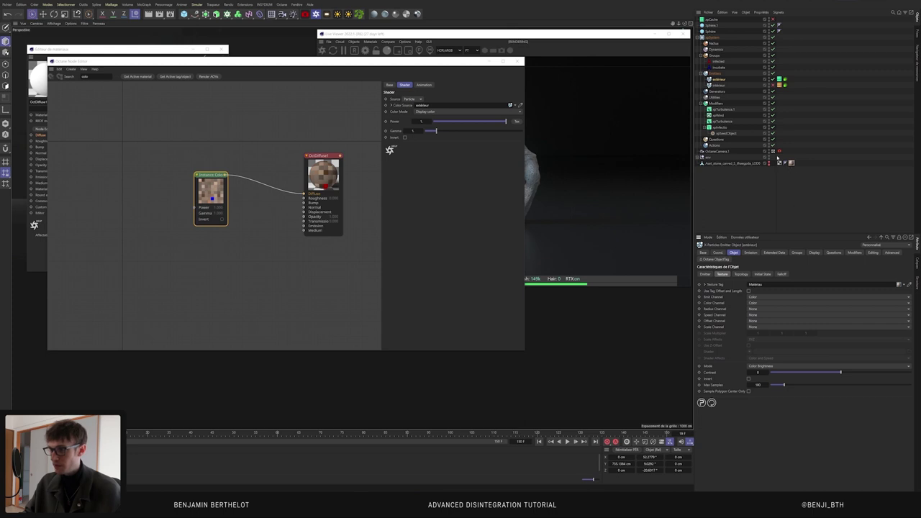
{"action": "left_click", "coordinate": [520, 62]}
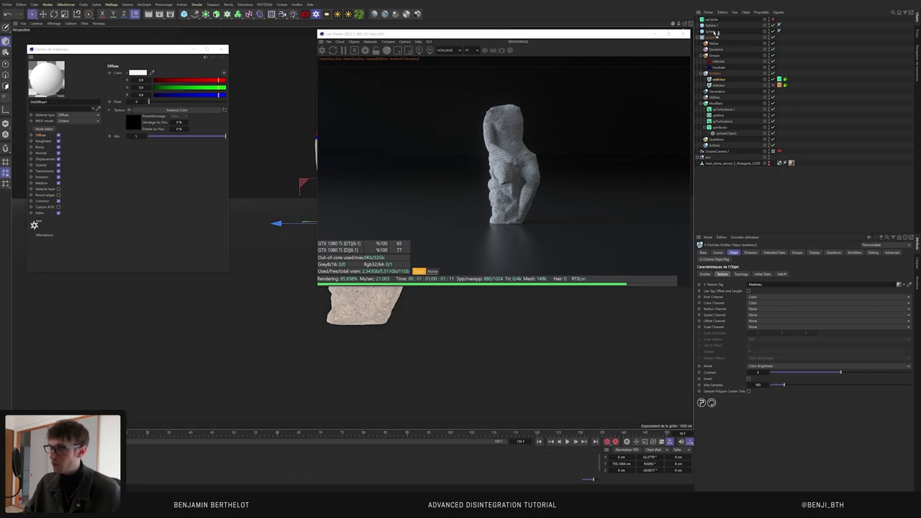
Step: Reopen the material's Octane Node Editor to show Instance Color feeding OctDiffuse1's diffuse input
{"action": "left_click", "coordinate": [785, 27]}
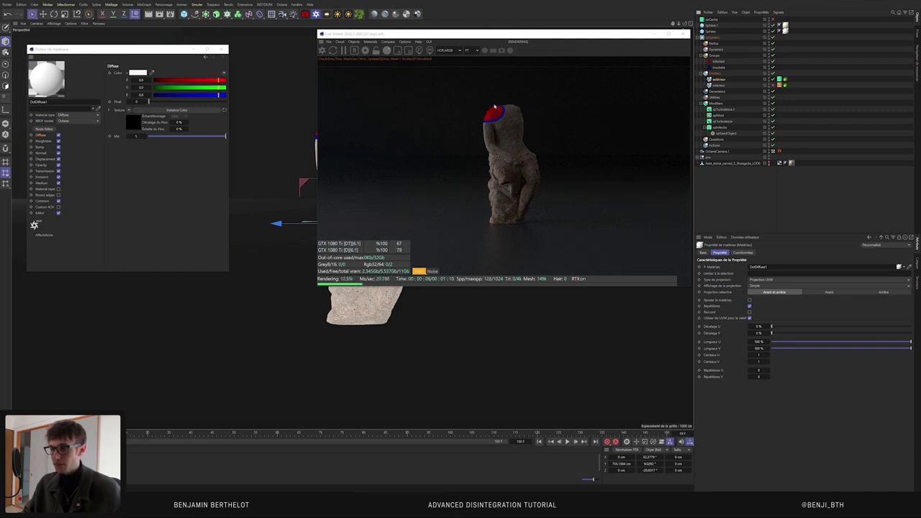
{"action": "left_click", "coordinate": [46, 128]}
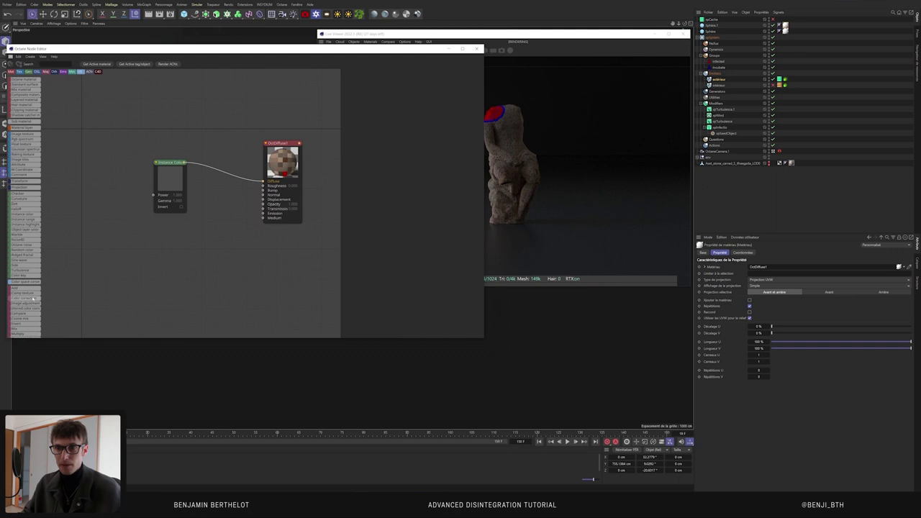
Step: Insert a Color Correct node between Instance Color and Diffuse with saturation about 0.51
{"action": "left_click", "coordinate": [224, 174]}
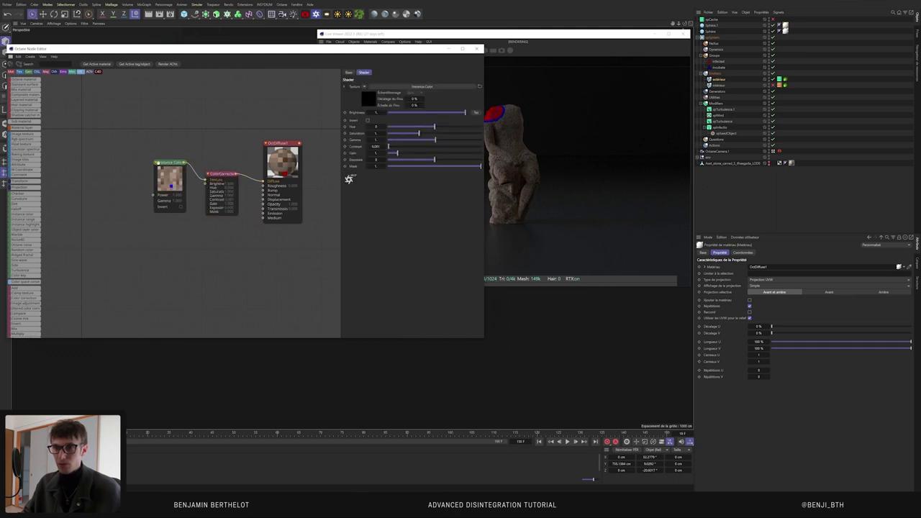
{"action": "left_click_drag", "start_coordinate": [170, 162], "coordinate": [146, 161]}
{"action": "left_click_drag", "start_coordinate": [220, 165], "coordinate": [211, 162]}
{"action": "left_click", "coordinate": [211, 176]}
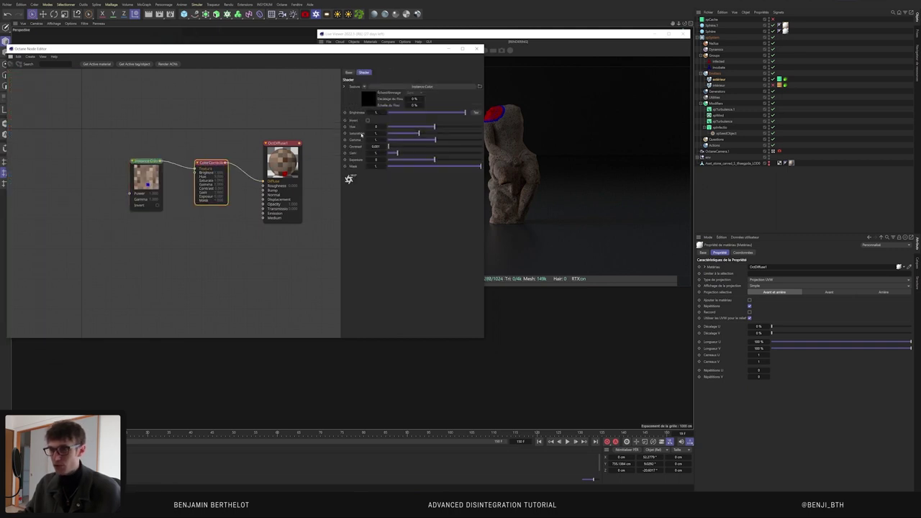
{"action": "mouse_move", "coordinate": [416, 134]}
{"action": "left_mouse_down"}
{"action": "mouse_move", "coordinate": [404, 134]}
{"action": "mouse_move", "coordinate": [430, 140]}
{"action": "mouse_move", "coordinate": [437, 159]}
{"action": "left_mouse_up"}
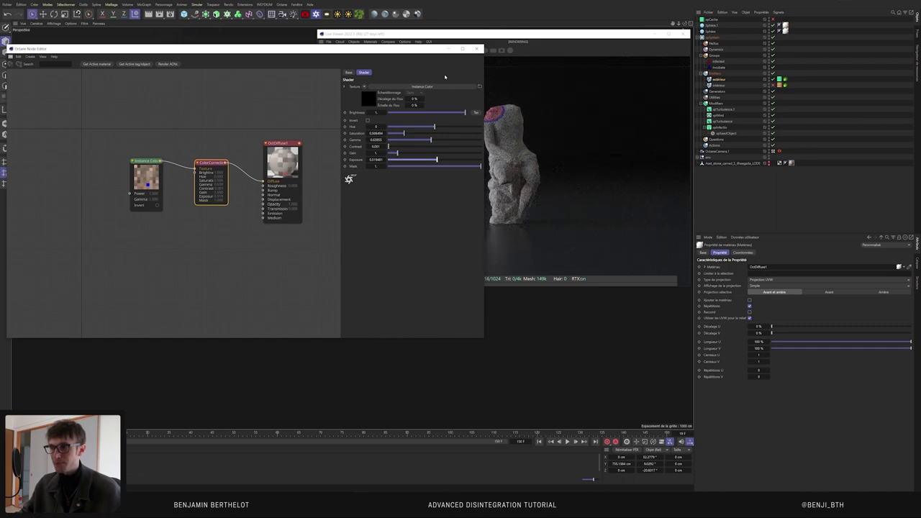
{"action": "left_click", "coordinate": [476, 48]}
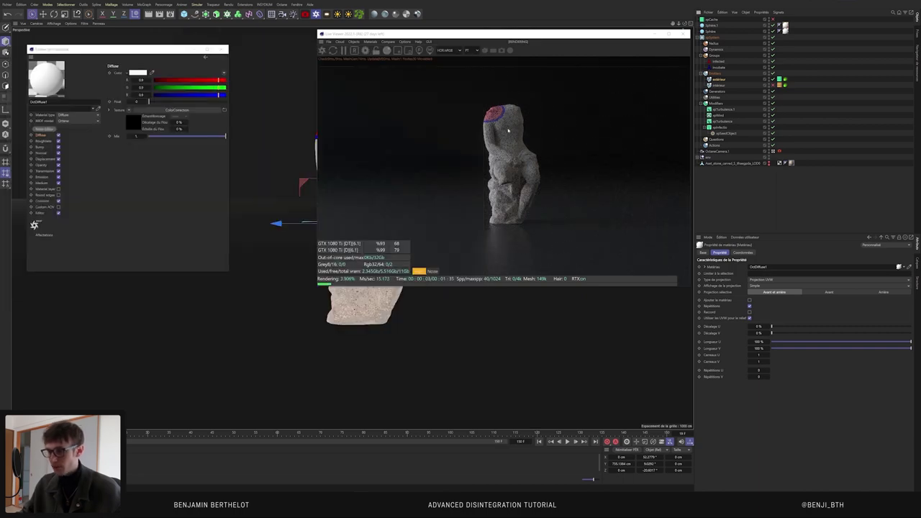
Step: Move the Live Viewer aside and select both the Infected and Incubate particle groups
{"action": "left_click_drag", "start_coordinate": [573, 39], "coordinate": [530, 190]}
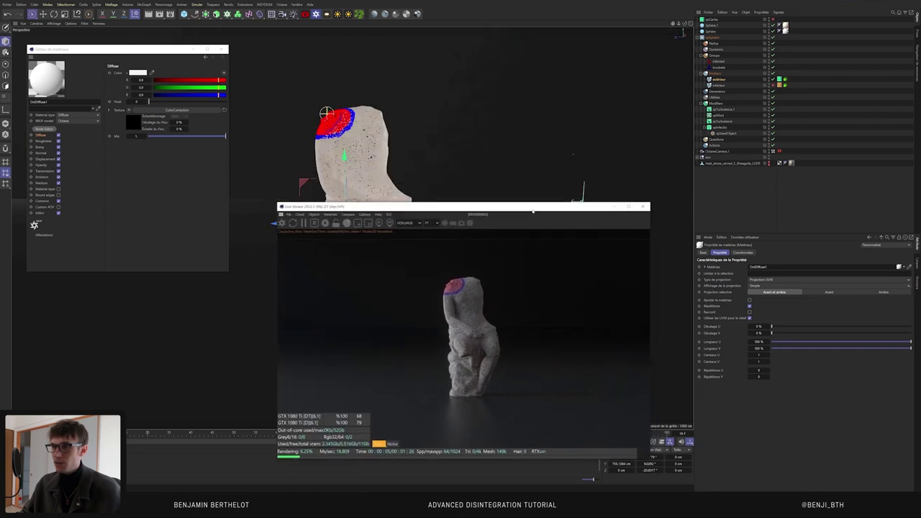
{"action": "left_click_drag", "start_coordinate": [327, 113], "coordinate": [328, 113]}
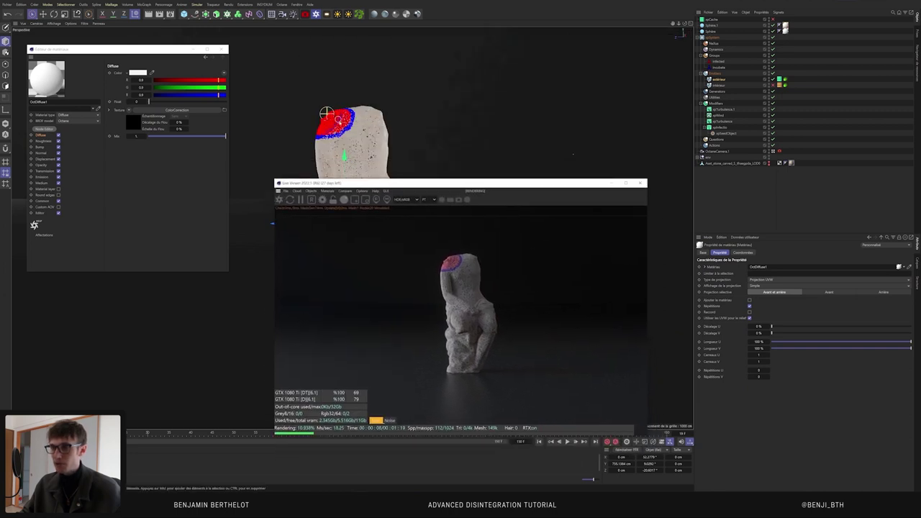
{"action": "left_click_drag", "start_coordinate": [462, 181], "coordinate": [479, 62]}
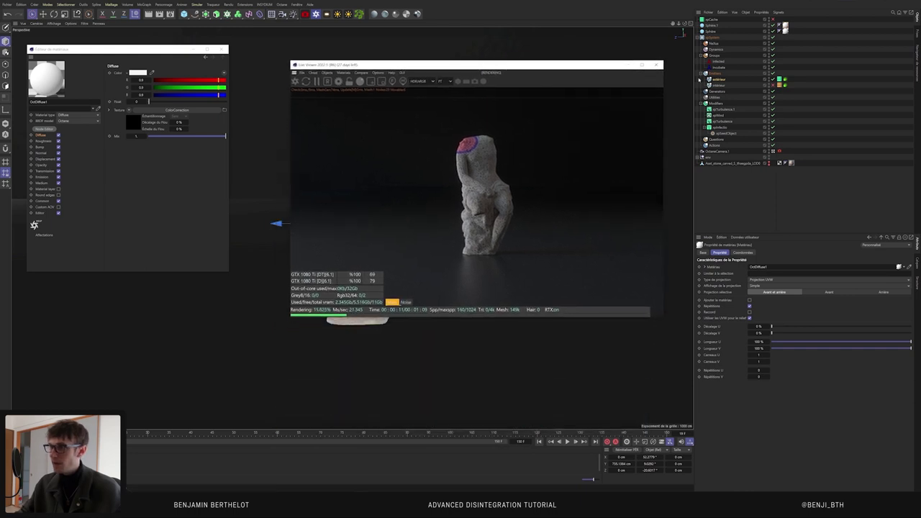
{"action": "left_click", "coordinate": [719, 62]}
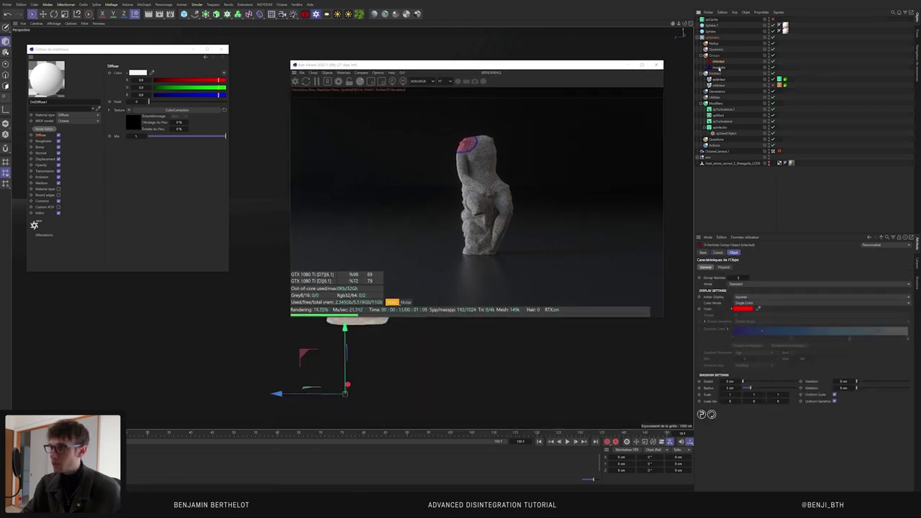
{"action": "left_click", "coordinate": [720, 67], "text": "ctrl"}
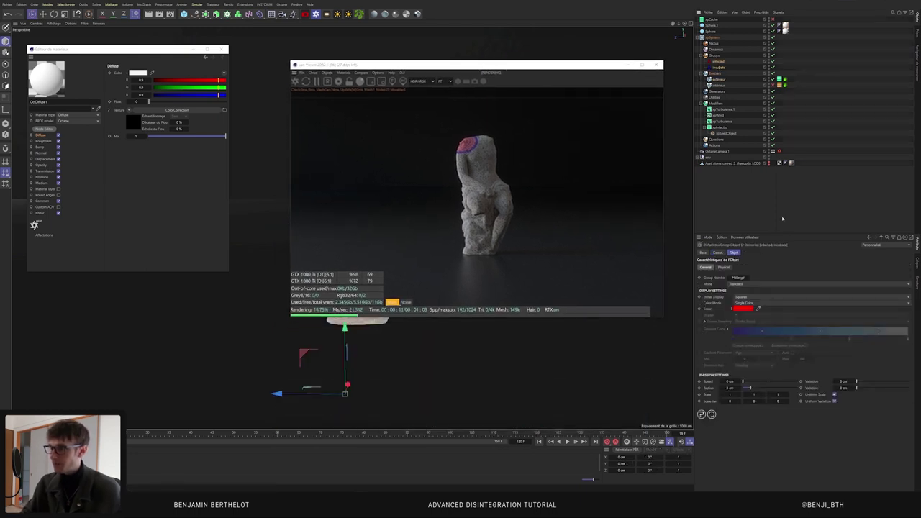
Step: Set the groups' Color Mode to Use Shader and rewind to the first frame
{"action": "left_click", "coordinate": [909, 305]}
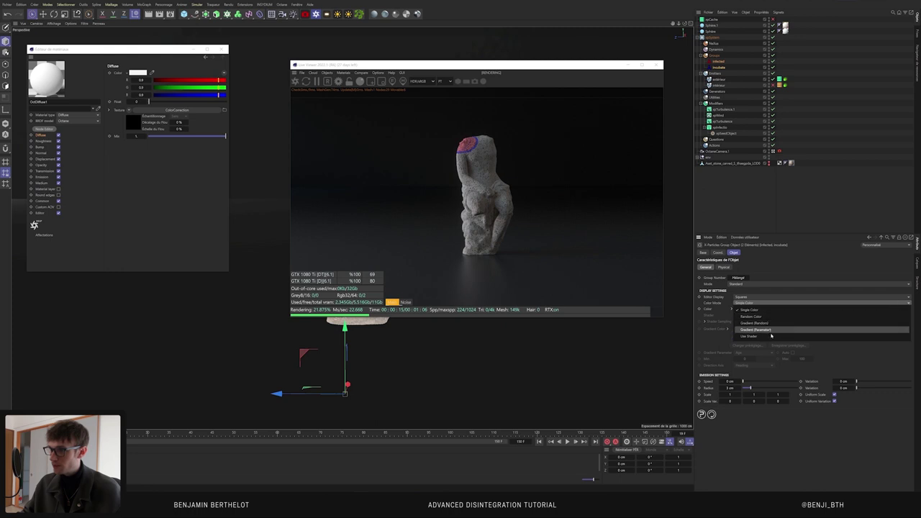
{"action": "left_click", "coordinate": [770, 337]}
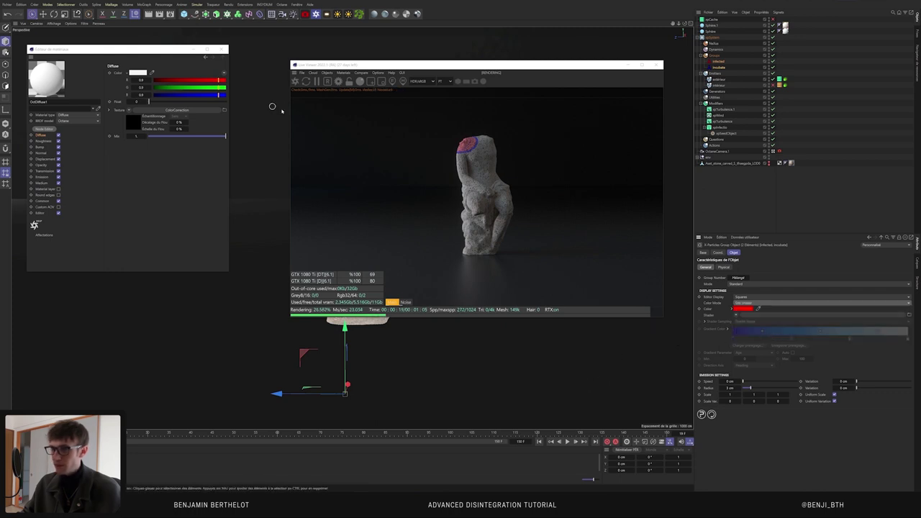
{"action": "left_click", "coordinate": [540, 442]}
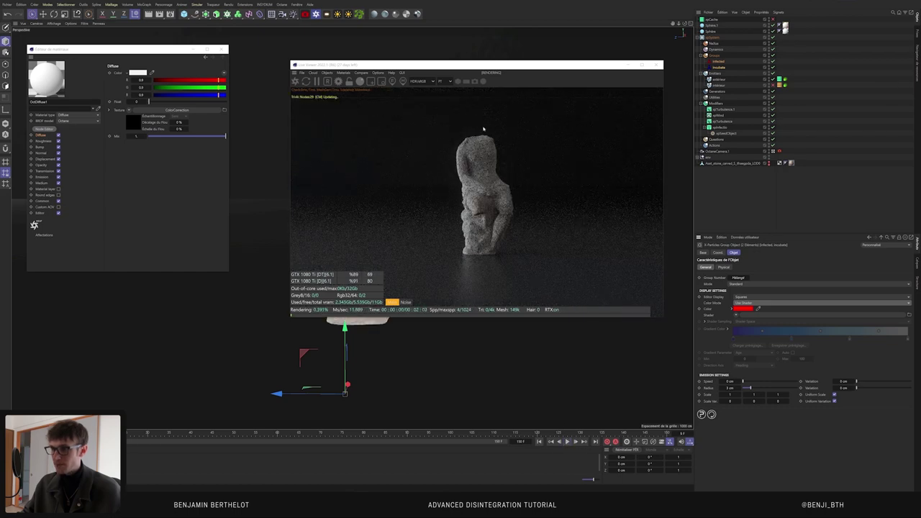
Step: Reposition the Octane Live Viewer, then close it
{"action": "left_click_drag", "start_coordinate": [475, 65], "coordinate": [471, 47]}
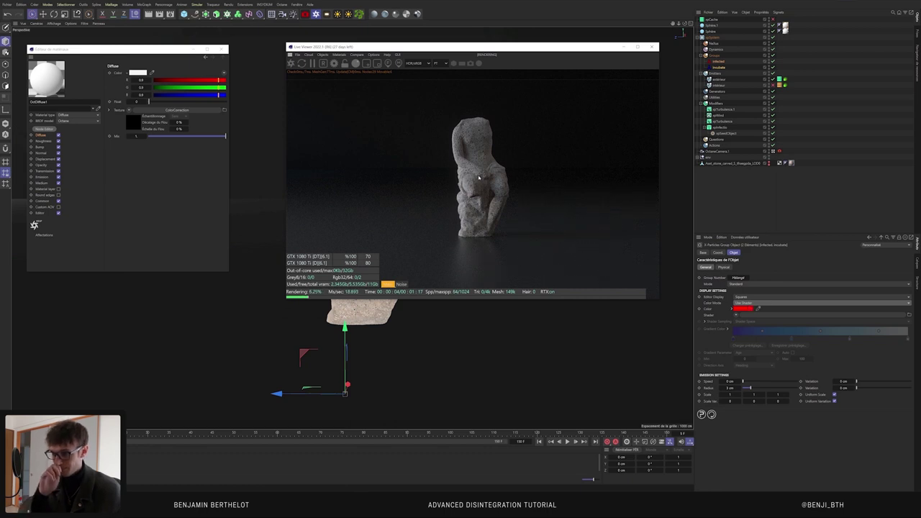
{"action": "mouse_move", "coordinate": [471, 46]}
{"action": "left_mouse_down"}
{"action": "mouse_move", "coordinate": [477, 72]}
{"action": "mouse_move", "coordinate": [463, 60]}
{"action": "left_mouse_up"}
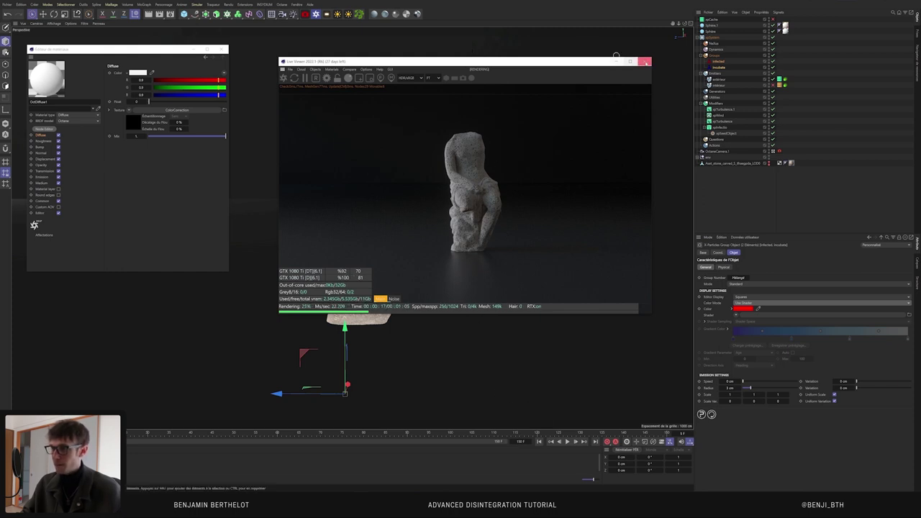
{"action": "left_click", "coordinate": [645, 62]}
Step: Enable the emitter and replay the simulation until particles blow off the statue's head
{"action": "left_click", "coordinate": [568, 442]}
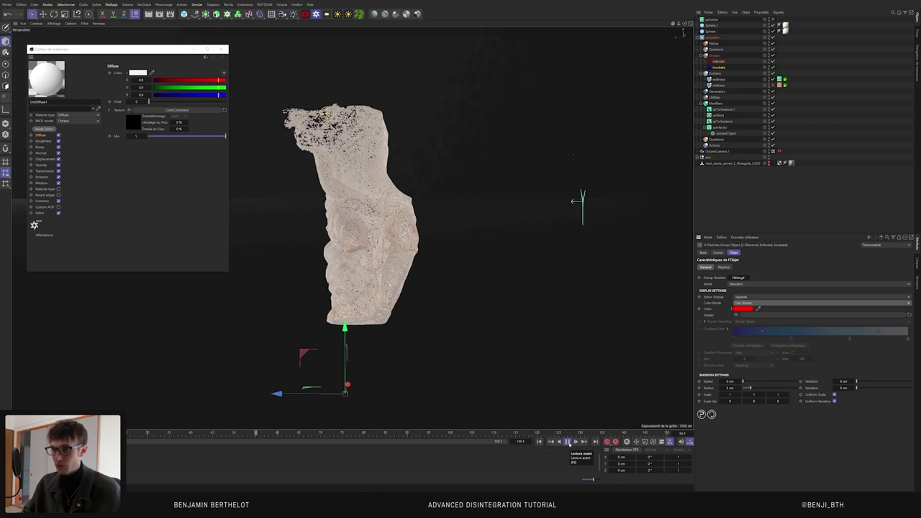
{"action": "left_click", "coordinate": [568, 442]}
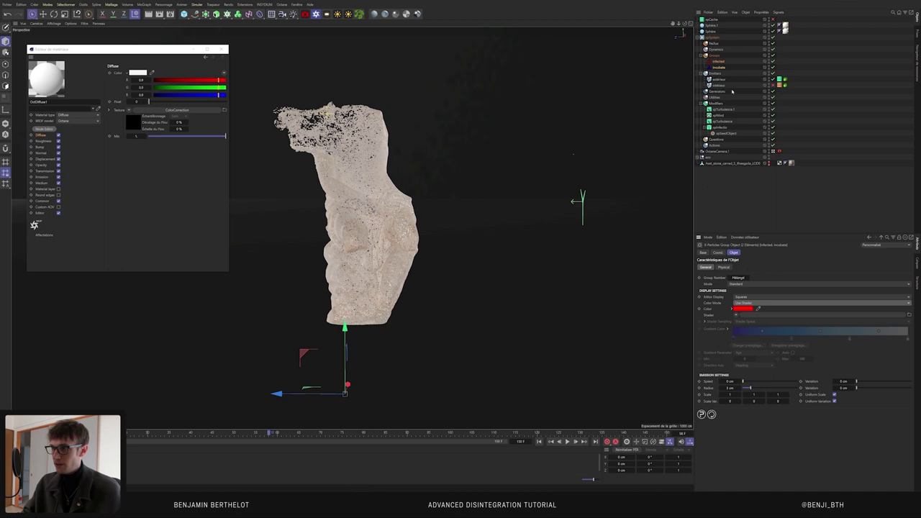
{"action": "left_click", "coordinate": [774, 85]}
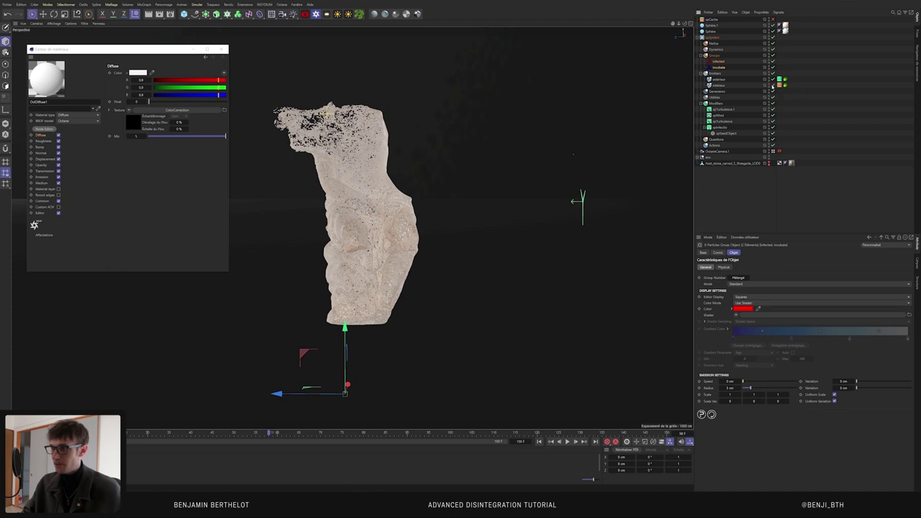
{"action": "left_click", "coordinate": [540, 442]}
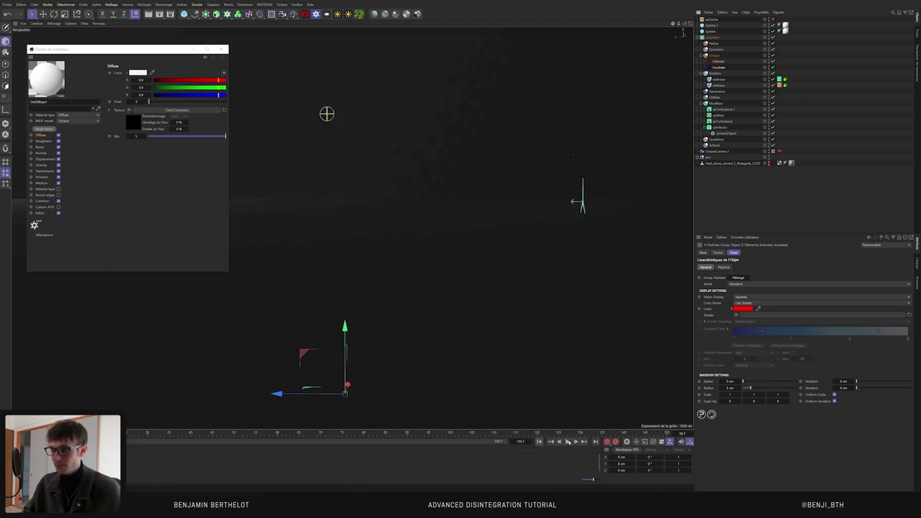
{"action": "left_click", "coordinate": [567, 442]}
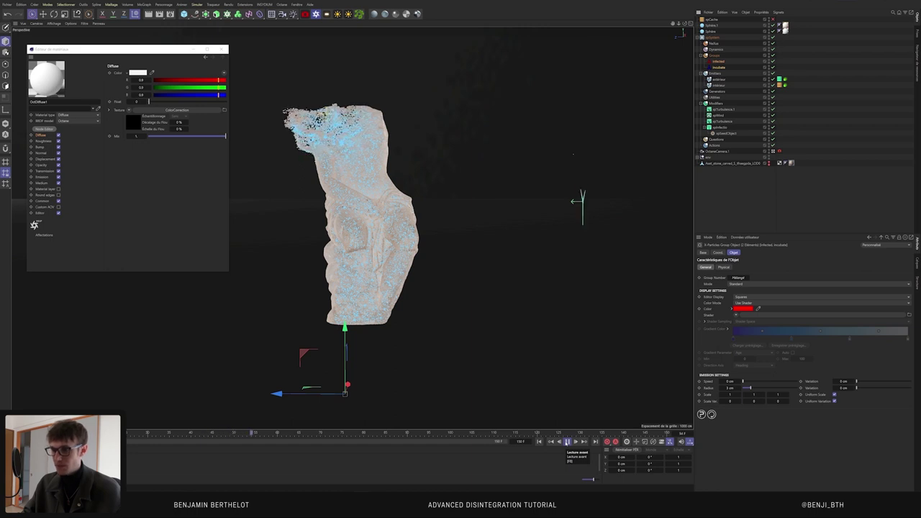
{"action": "left_click", "coordinate": [567, 442]}
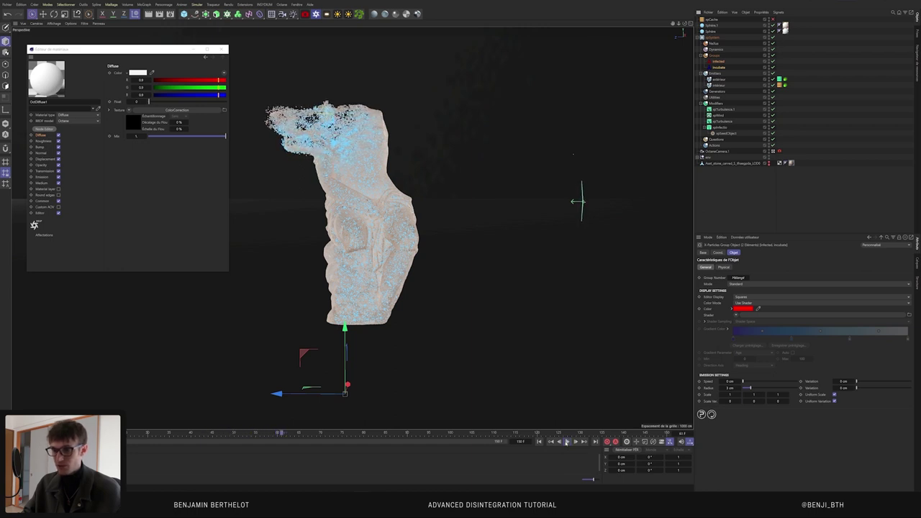
Step: Open the Octane Live Viewer, move it left to check the render, then close it
{"action": "left_click", "coordinate": [271, 14]}
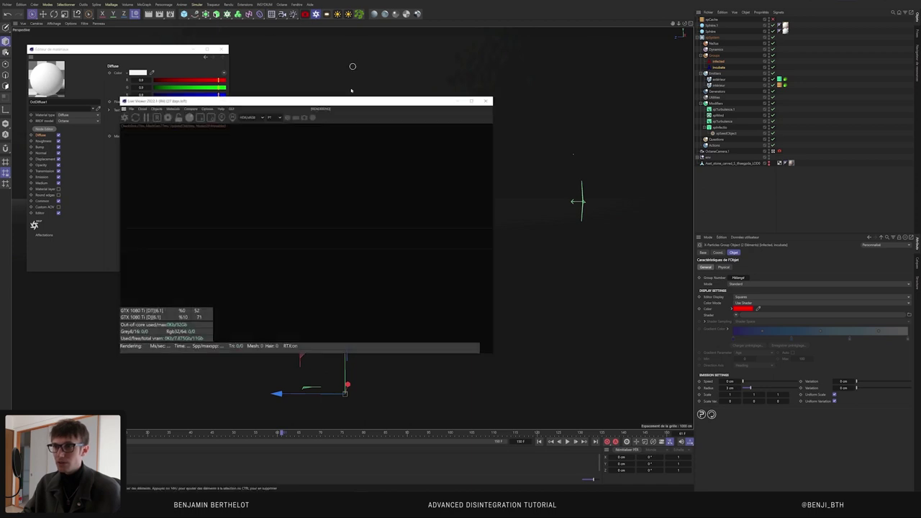
{"action": "left_click_drag", "start_coordinate": [350, 100], "coordinate": [550, 60]}
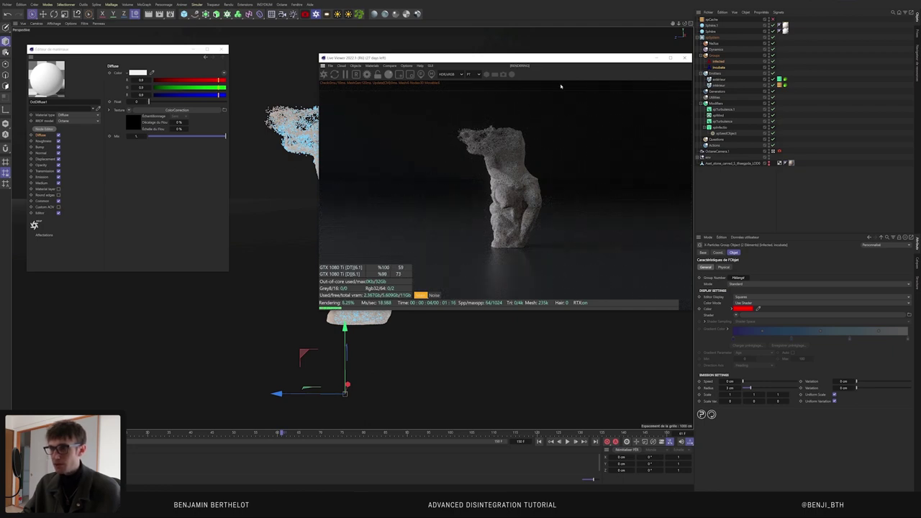
{"action": "left_click_drag", "start_coordinate": [560, 59], "coordinate": [497, 61]}
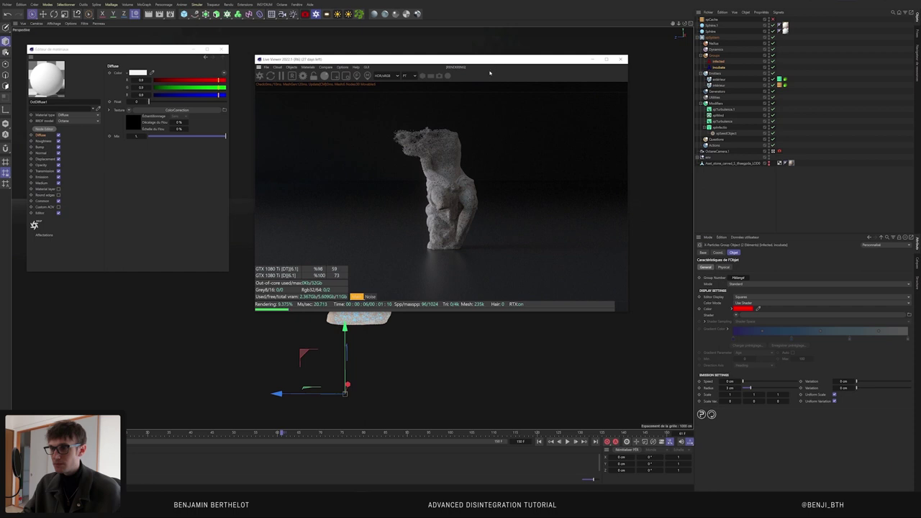
{"action": "left_click", "coordinate": [620, 59]}
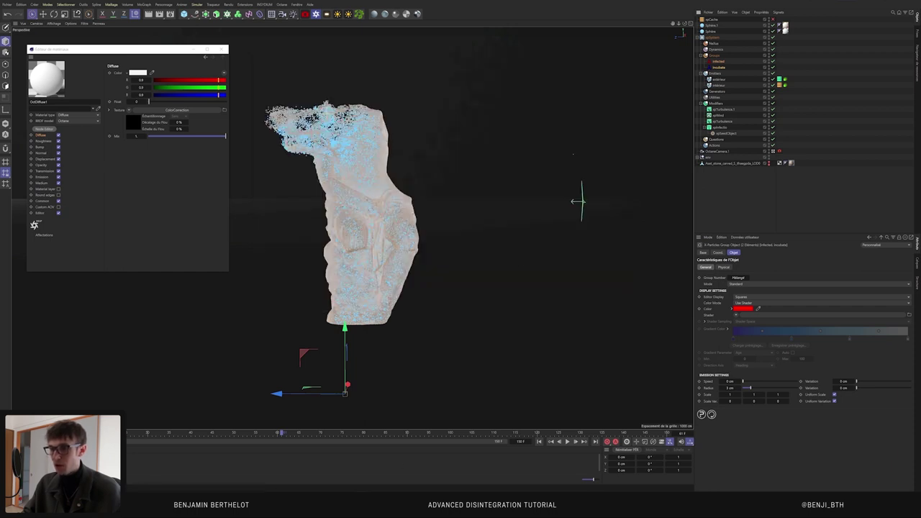
Step: Scrub and close the reference disintegration video, then select an emitter
{"action": "left_click_drag", "start_coordinate": [436, 389], "coordinate": [407, 389]}
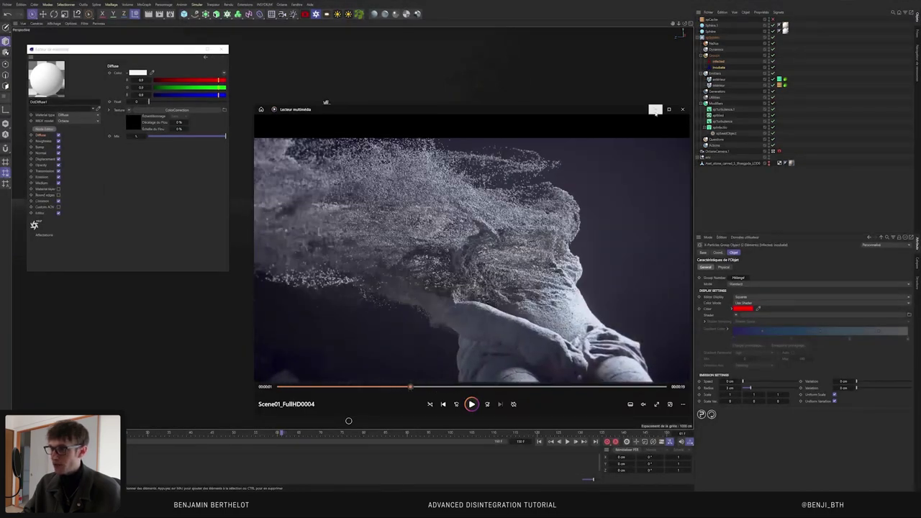
{"action": "left_click", "coordinate": [655, 108]}
{"action": "left_click", "coordinate": [718, 85]}
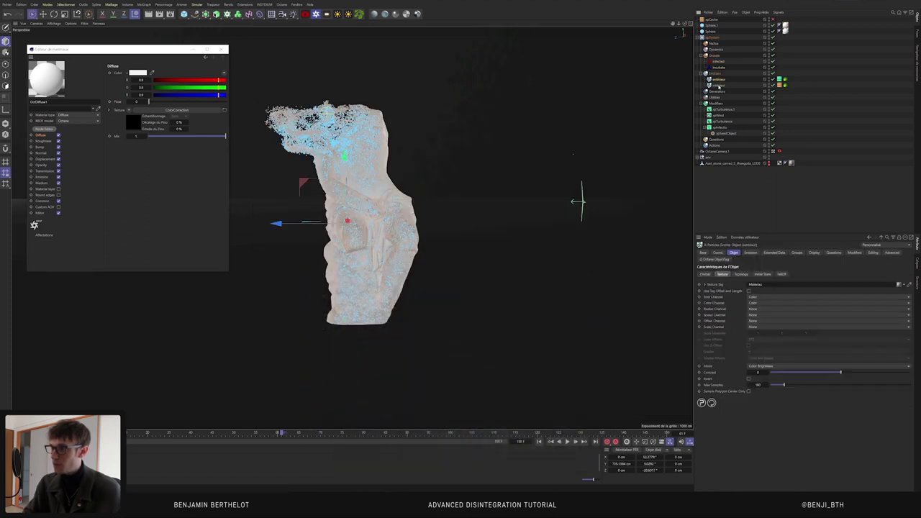
Step: Set both emitters' Emission Shot Count to 1500000
{"action": "left_click", "coordinate": [718, 85], "text": "ctrl"}
{"action": "left_click", "coordinate": [751, 253]}
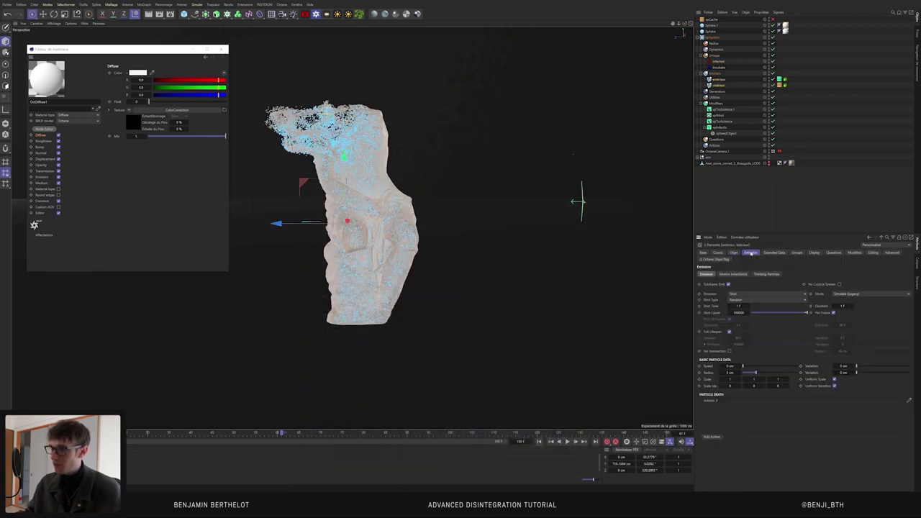
{"action": "left_click", "coordinate": [741, 312]}
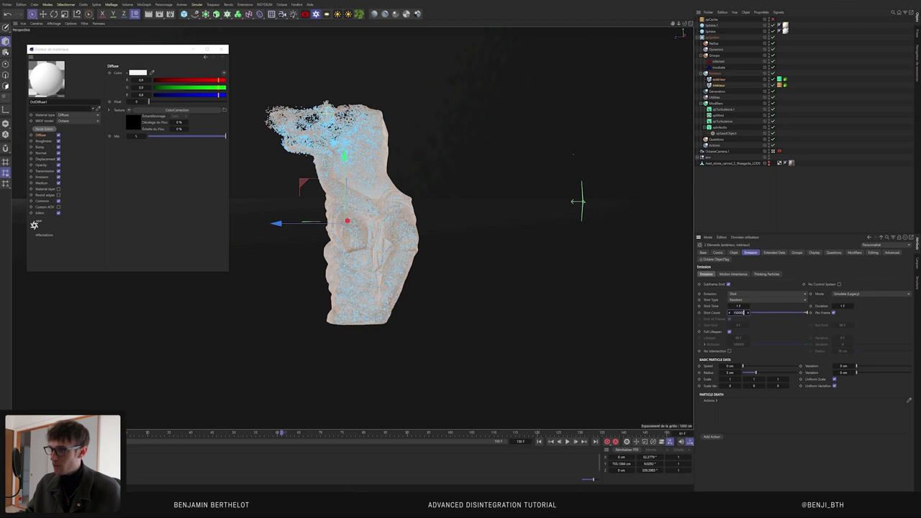
{"action": "type", "text": "0"}
{"action": "key", "text": "Return"}
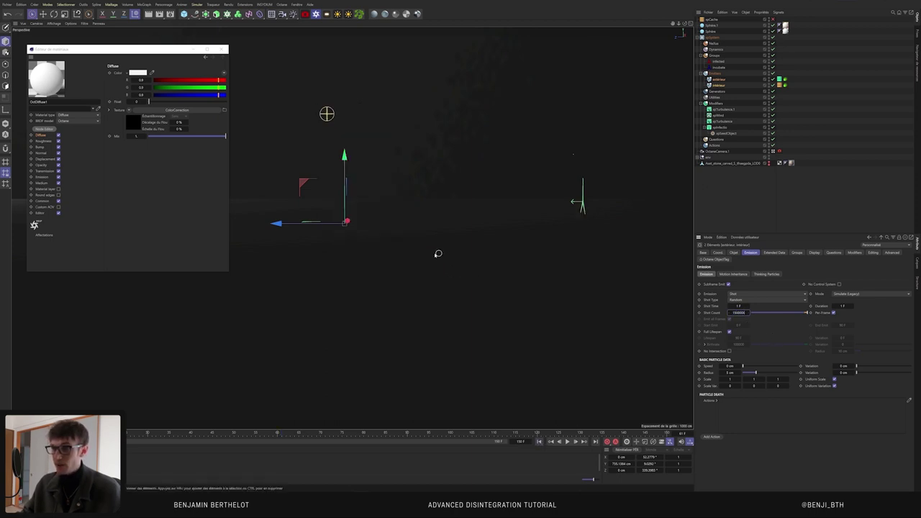
Step: Enable Use Cache on the xpCache object and close the Material Editor
{"action": "left_click", "coordinate": [755, 20]}
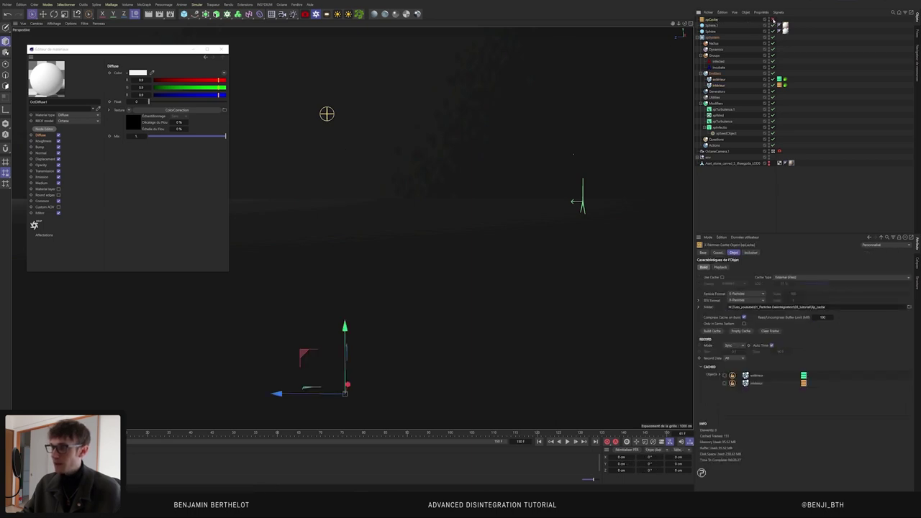
{"action": "left_click", "coordinate": [774, 22]}
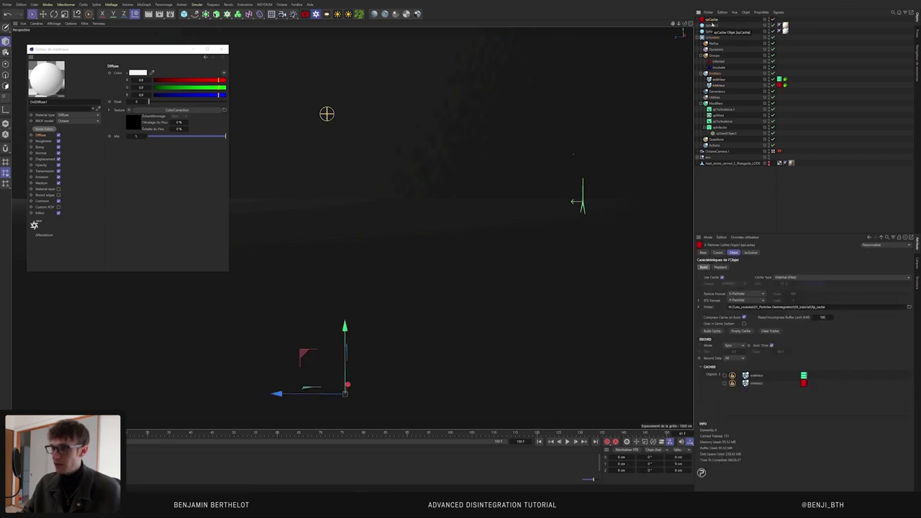
{"action": "left_click", "coordinate": [223, 49]}
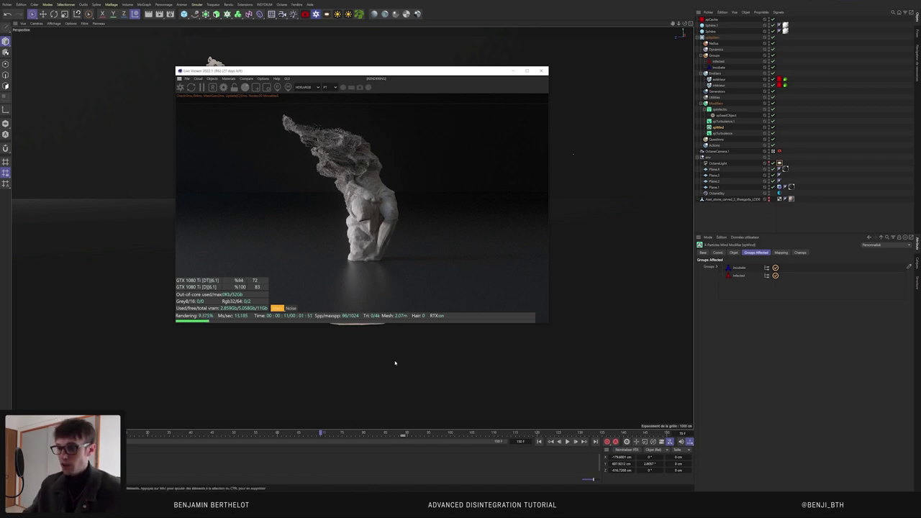
{"action": "key", "text": "alt+Tab"}
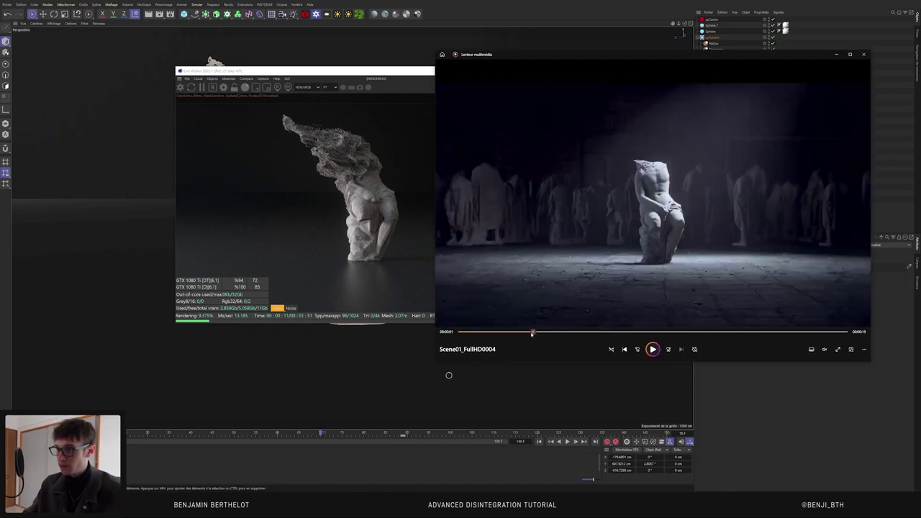
{"action": "mouse_move", "coordinate": [530, 332]}
{"action": "left_mouse_down"}
{"action": "mouse_move", "coordinate": [612, 331]}
{"action": "mouse_move", "coordinate": [560, 331]}
{"action": "left_mouse_up"}
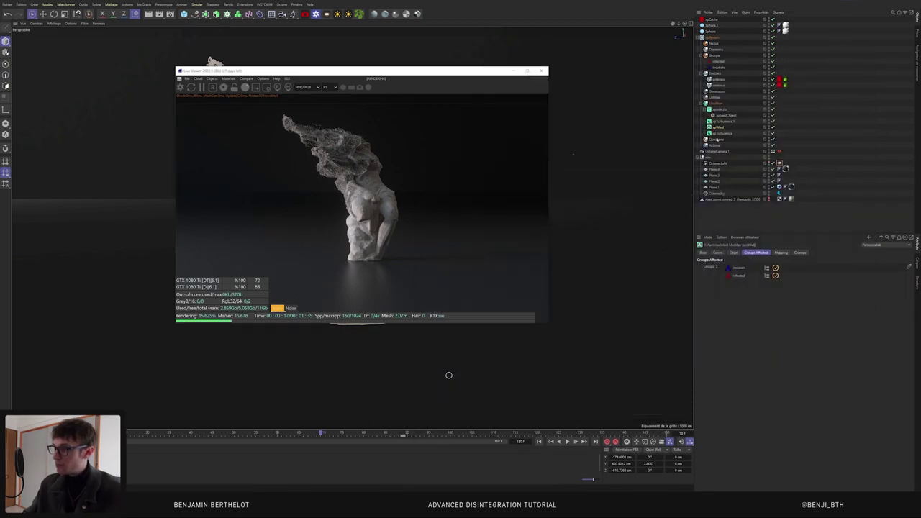
{"action": "left_click", "coordinate": [836, 54]}
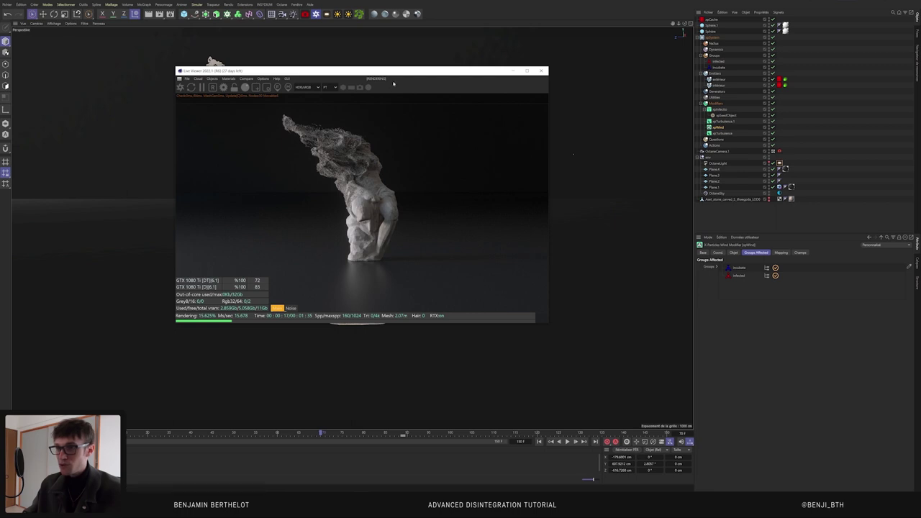
{"action": "left_click_drag", "start_coordinate": [394, 73], "coordinate": [395, 75]}
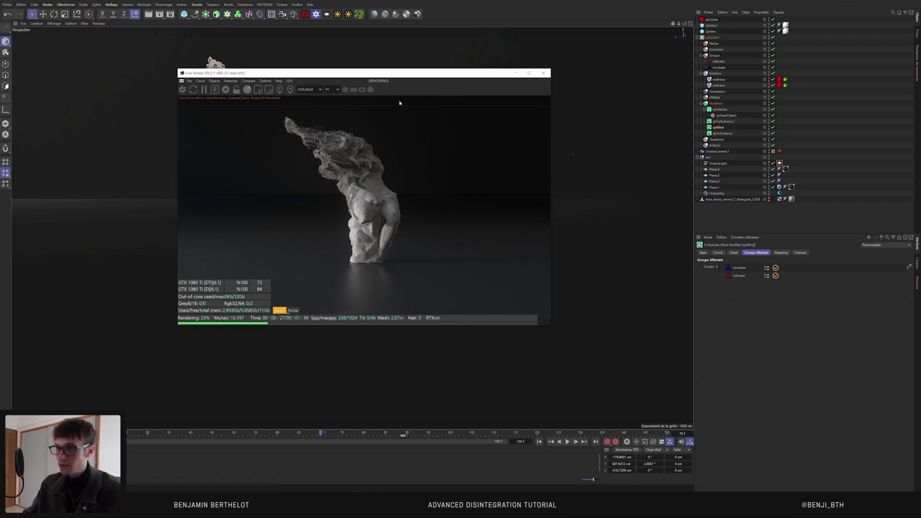
{"action": "left_click_drag", "start_coordinate": [407, 73], "coordinate": [412, 56]}
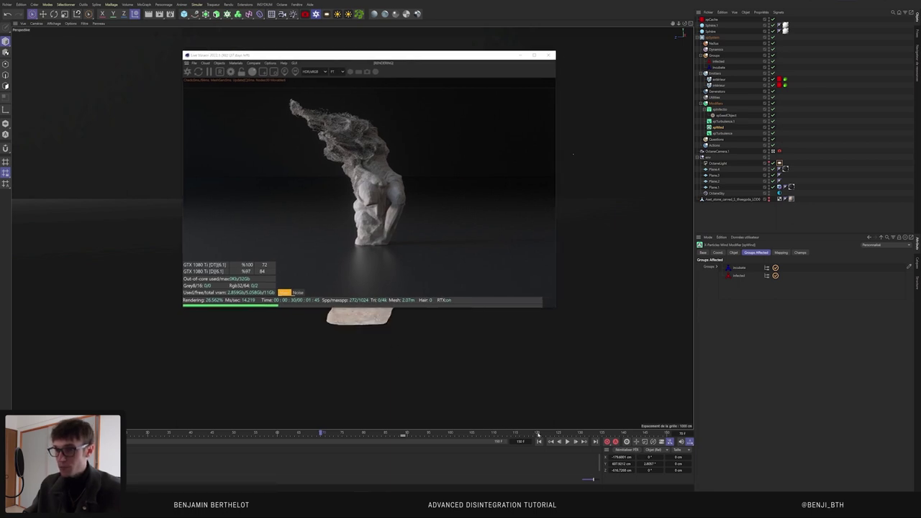
Step: Jump to a later frame and compare the Octane render against the reference disintegration video
{"action": "left_click", "coordinate": [539, 434]}
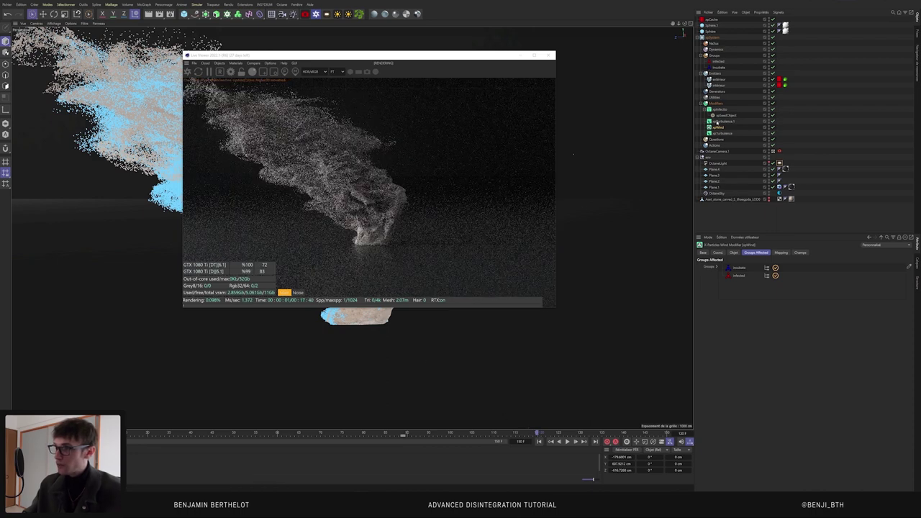
{"action": "key", "text": "alt+Tab"}
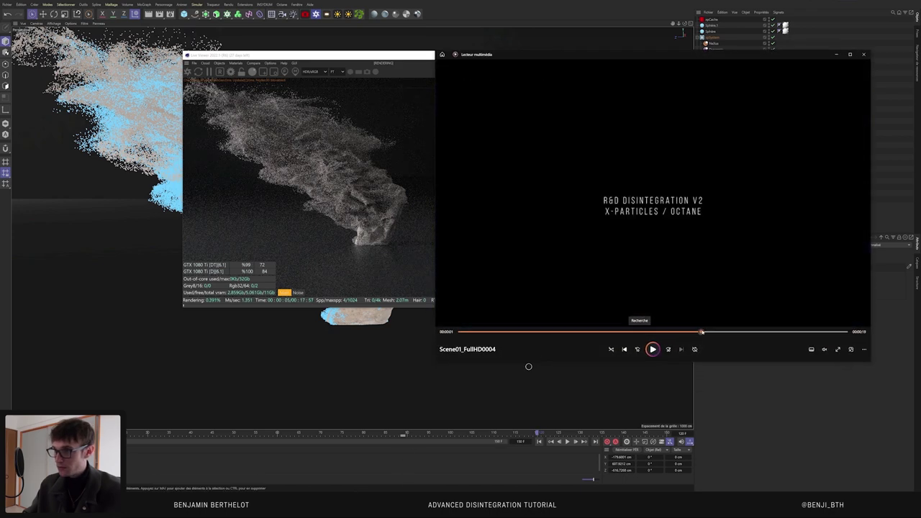
{"action": "left_click_drag", "start_coordinate": [702, 332], "coordinate": [672, 331]}
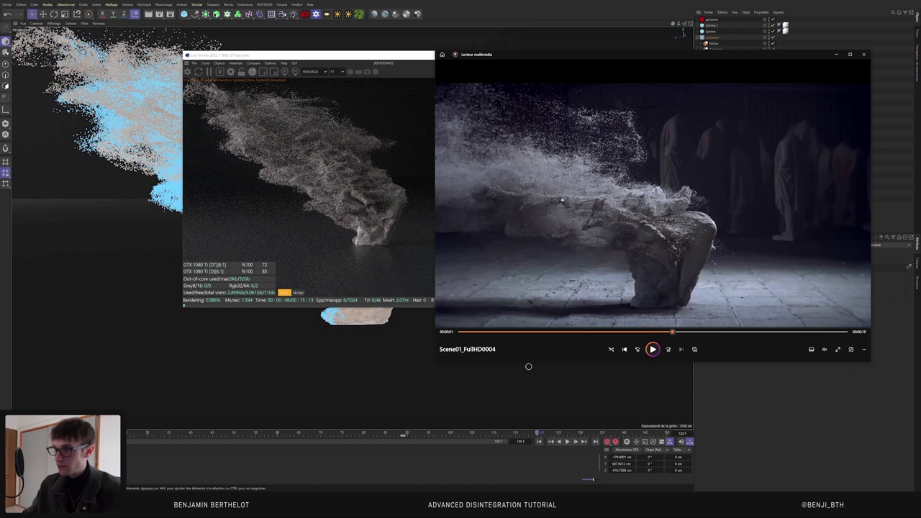
{"action": "left_click", "coordinate": [836, 54]}
{"action": "left_click_drag", "start_coordinate": [393, 55], "coordinate": [394, 63]}
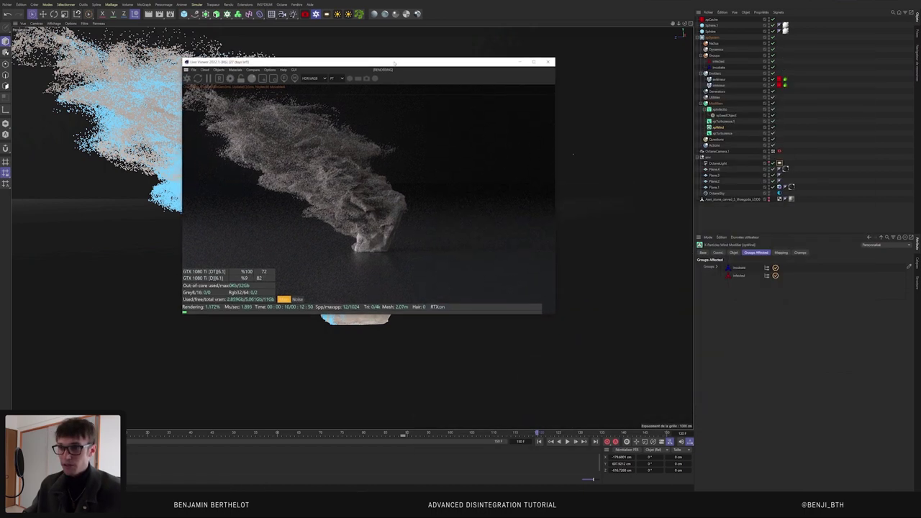